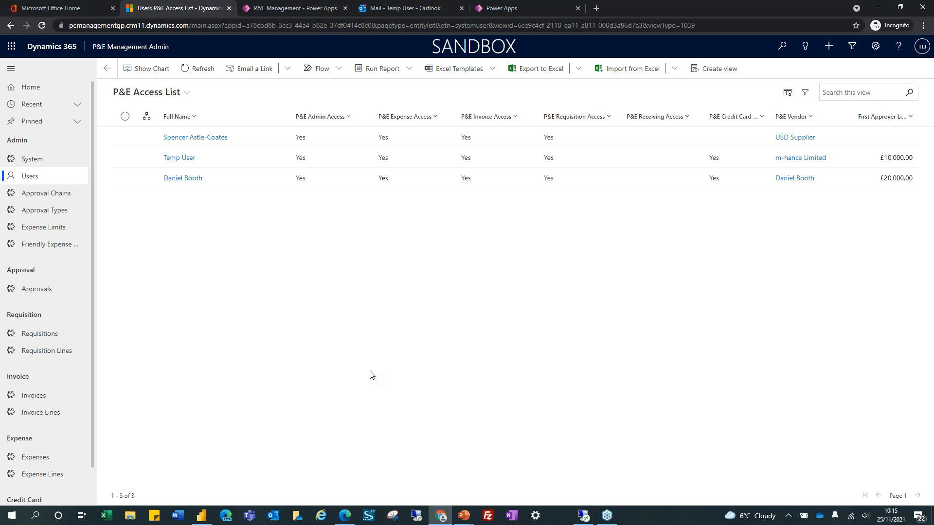
Open the user's record from the P&E Access List and scroll its P&E Management details to the expense vendor
left_click(190, 179)
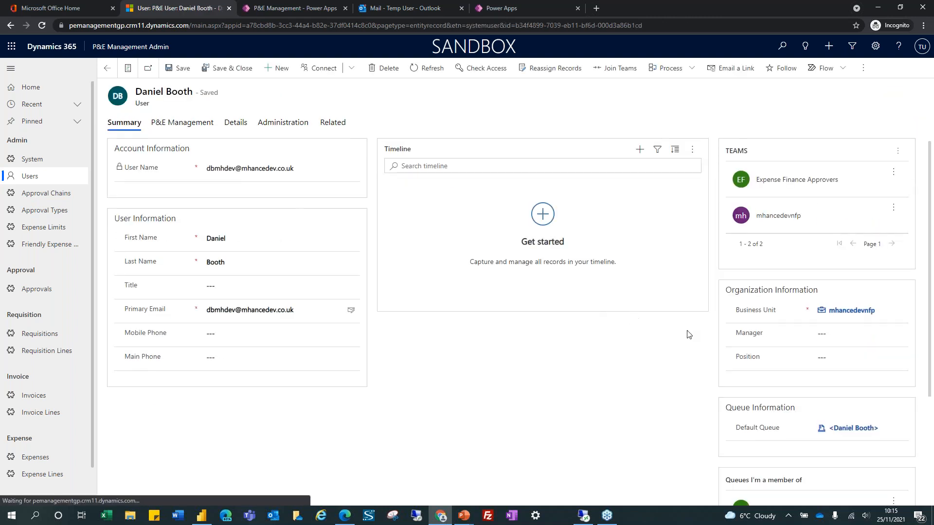
left_click(191, 125)
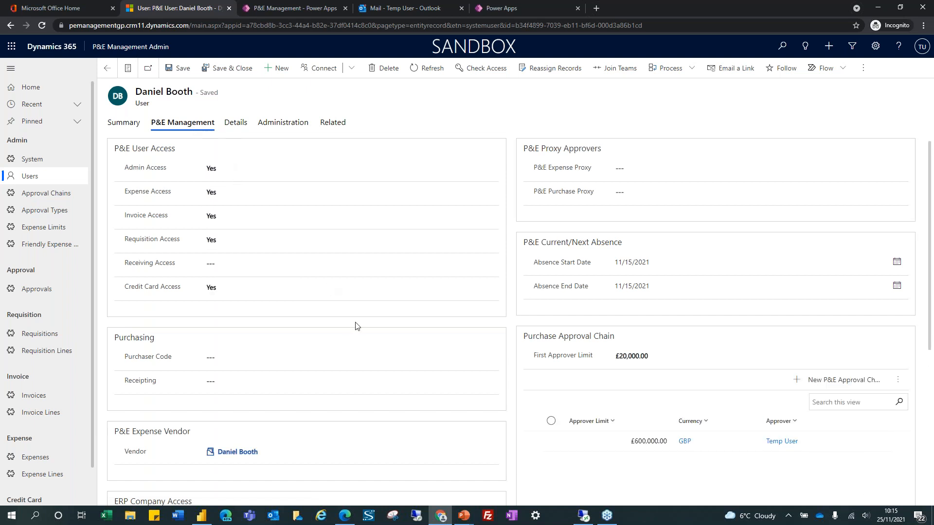
scroll(357, 326, "down", 3)
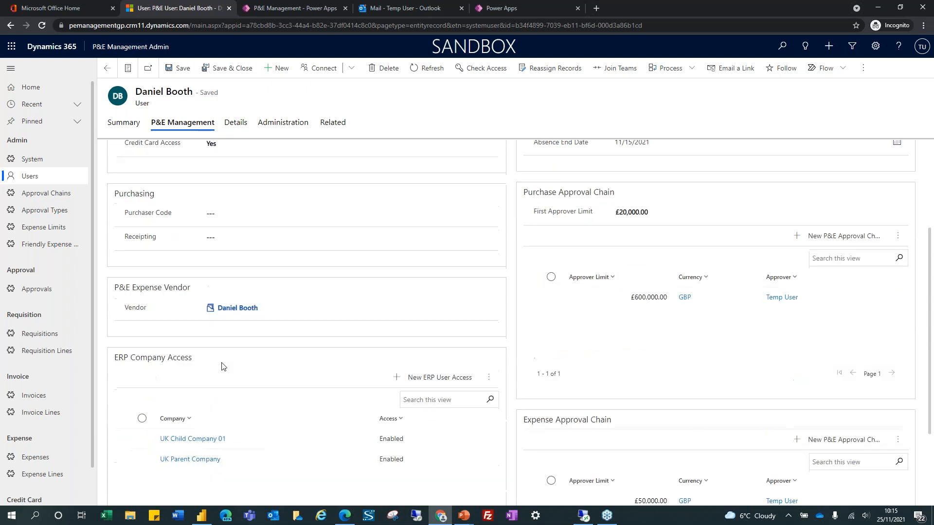
scroll(216, 425, "down", 2)
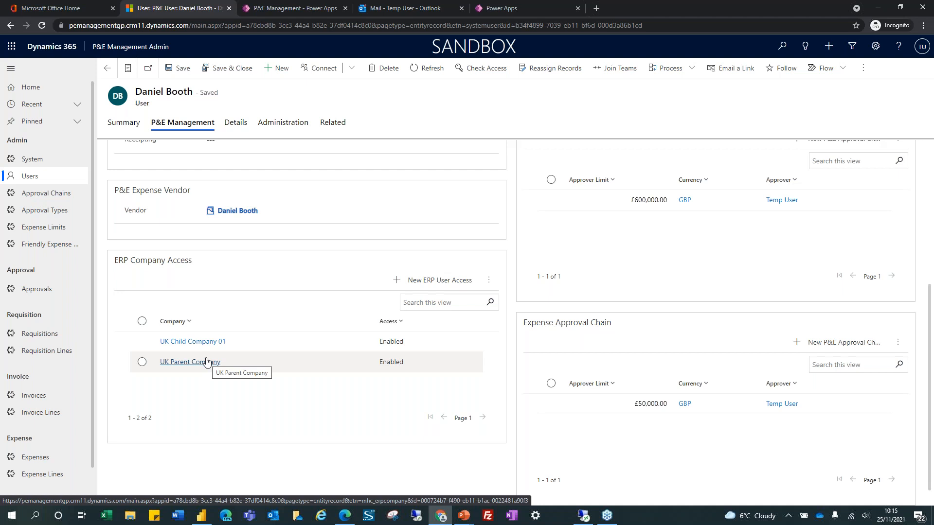
left_click(239, 214)
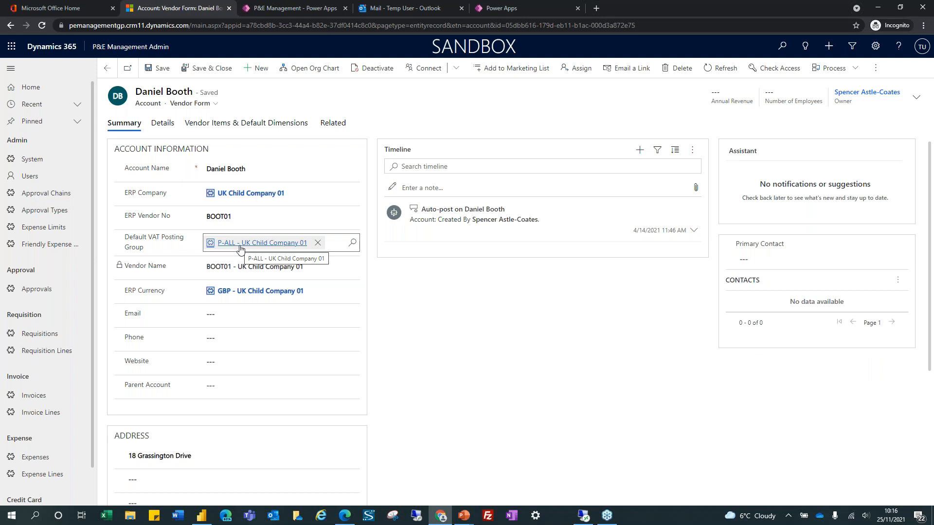
left_click(107, 68)
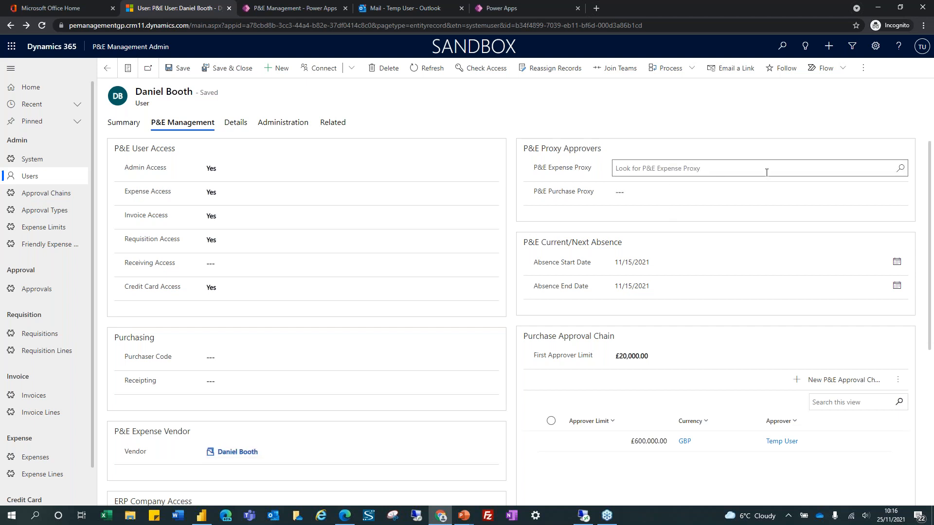
left_click(900, 176)
scroll(744, 243, "down", 3)
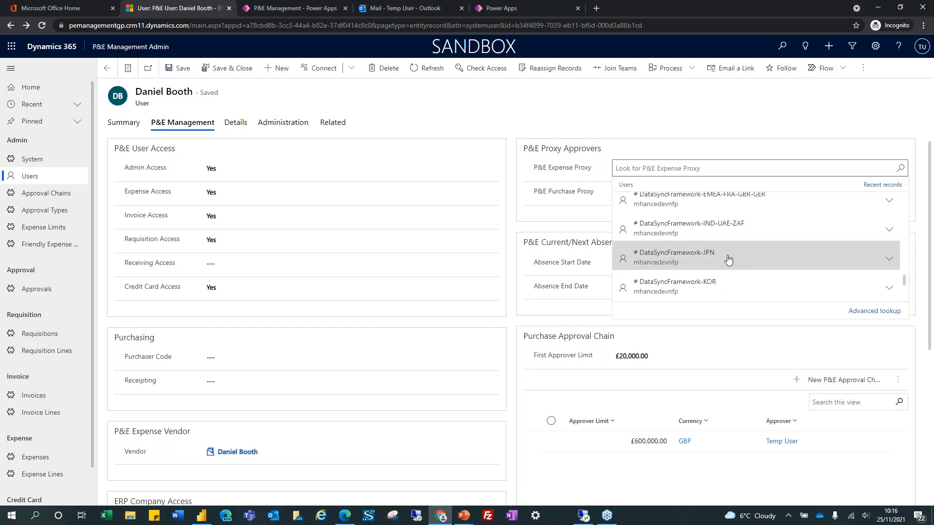
scroll(729, 261, "down", 2)
type("spenc")
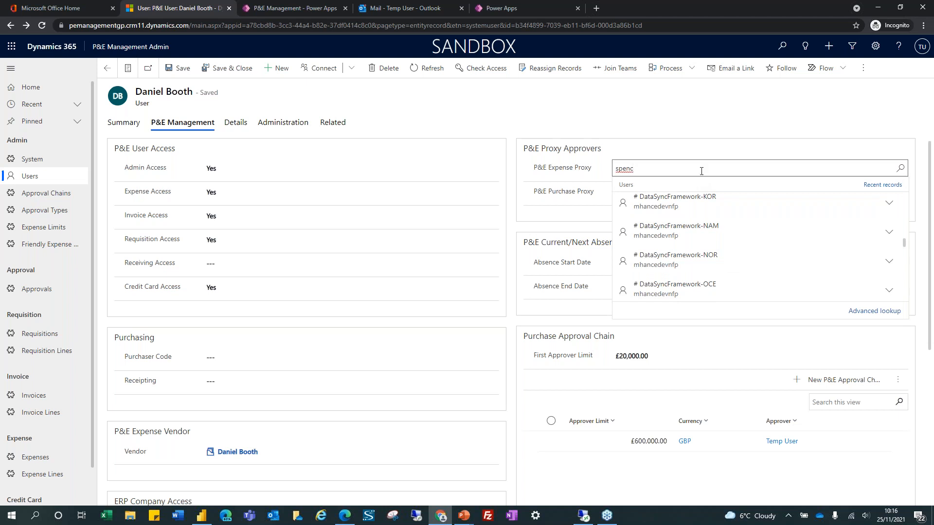
left_click(715, 125)
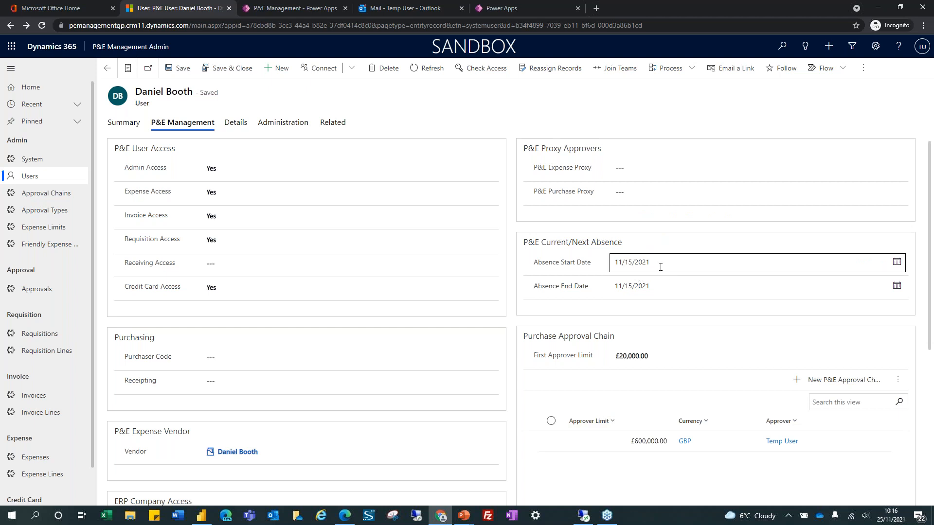
scroll(641, 333, "down", 2)
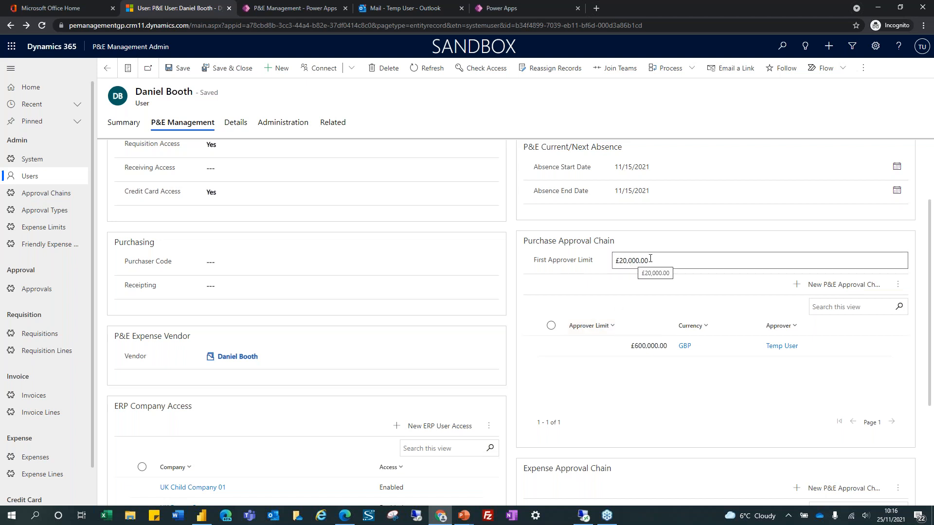
scroll(620, 299, "down", 2)
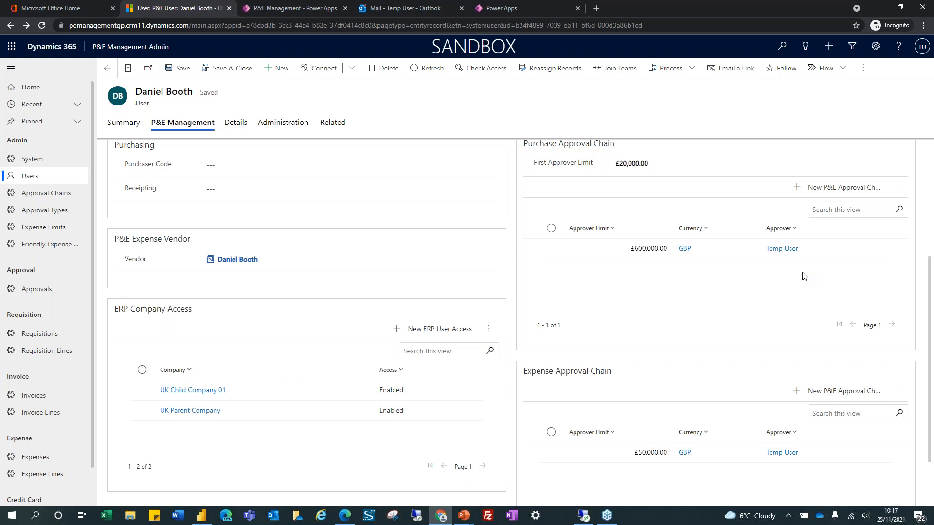
scroll(746, 375, "down", 2)
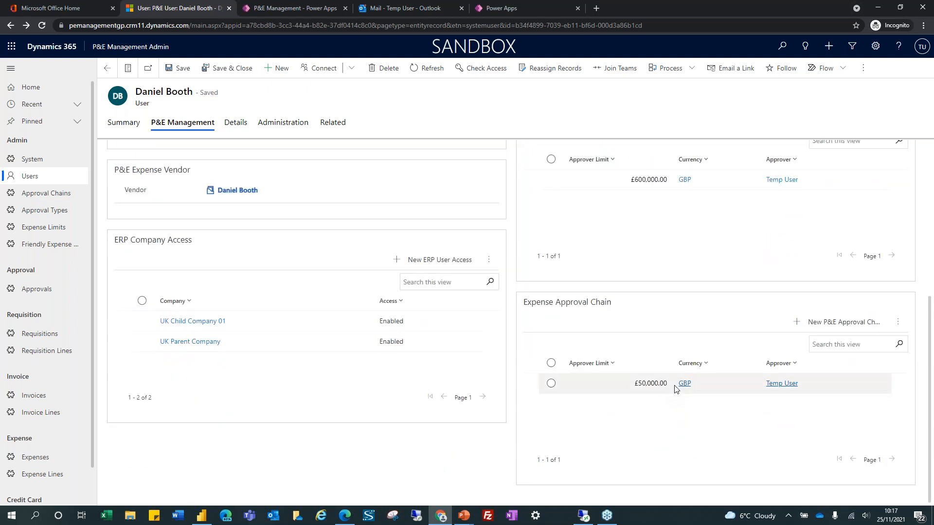
scroll(690, 392, "up", 3)
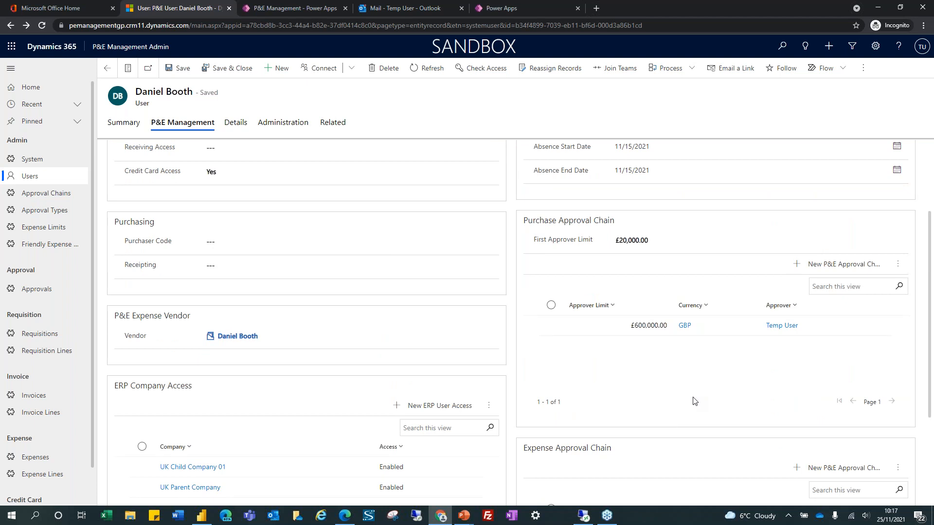
Open the Approval Types area, then the Expense Limits list showing four GBP limits from £25.00 to £100.00
left_click(44, 211)
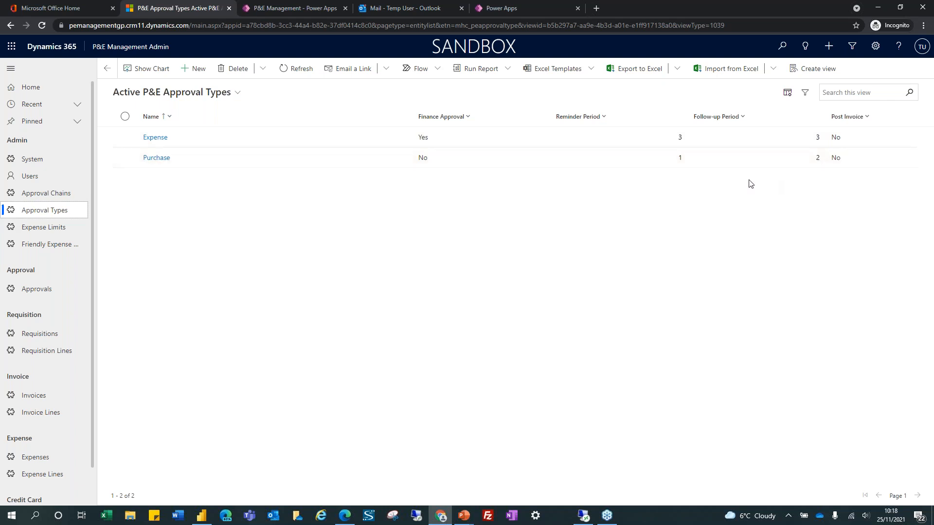
left_click(45, 228)
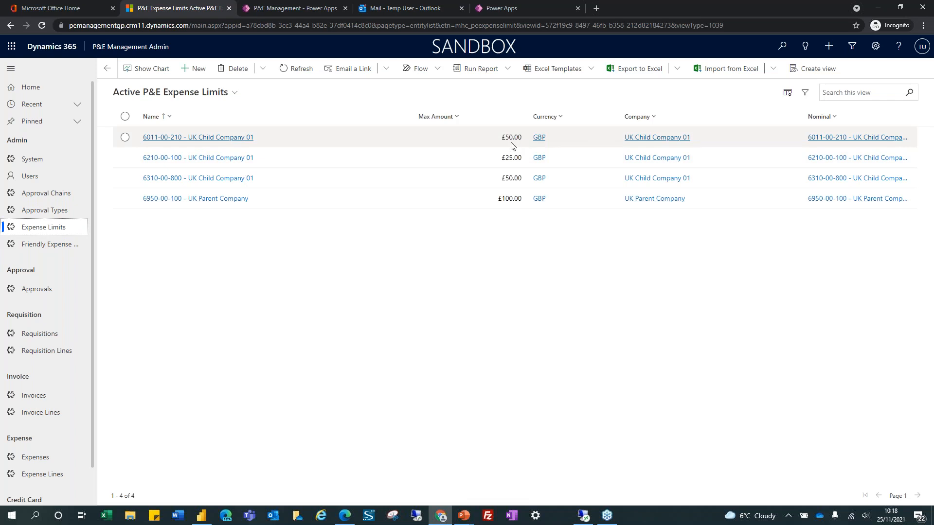
Open the Friendly Expense Categories list: Home Office Stationery, Meals and Mileage
left_click(52, 244)
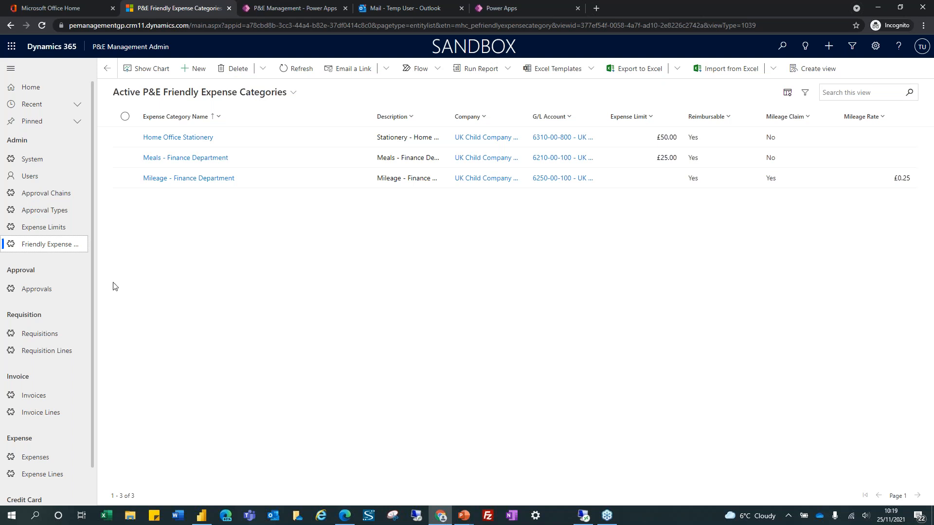
Close the Dynamics 365 tab, check in-progress requisitions, then open Purchase Requisitions for UK Child Company 01
left_click(228, 9)
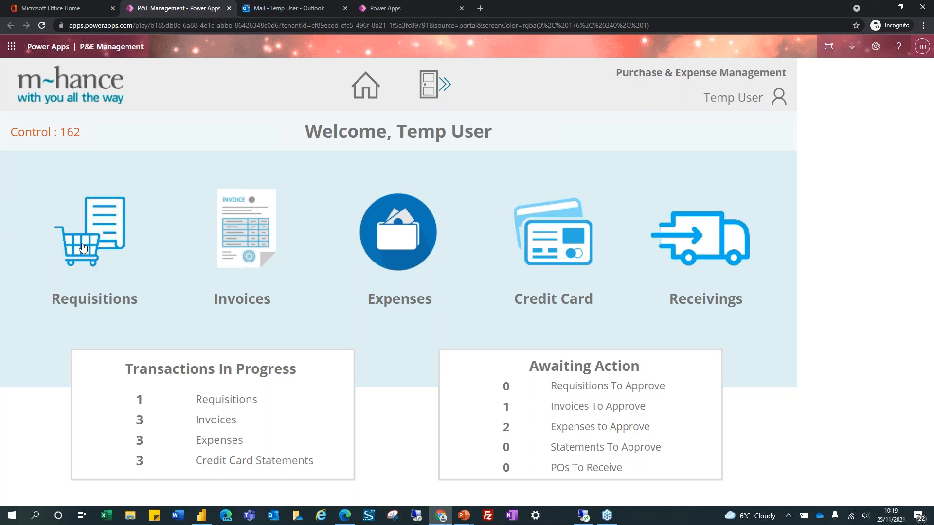
left_click(238, 404)
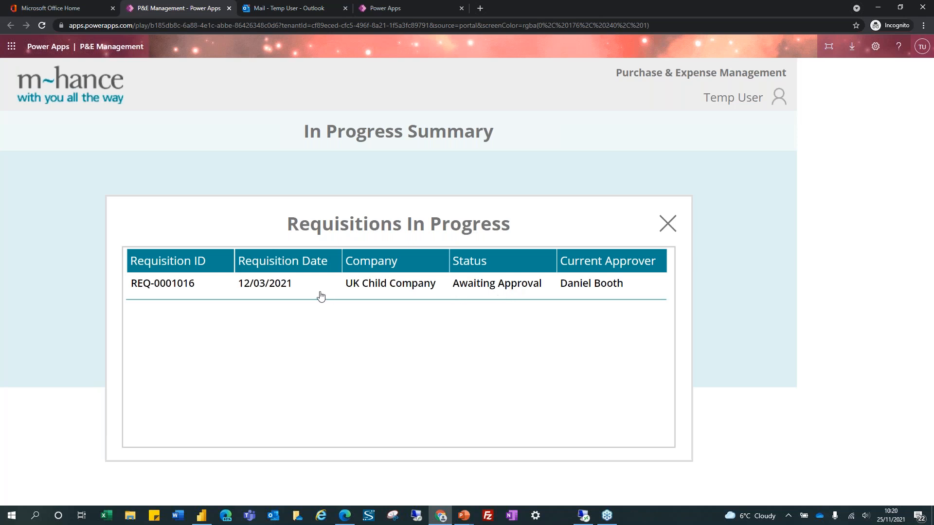
left_click(667, 223)
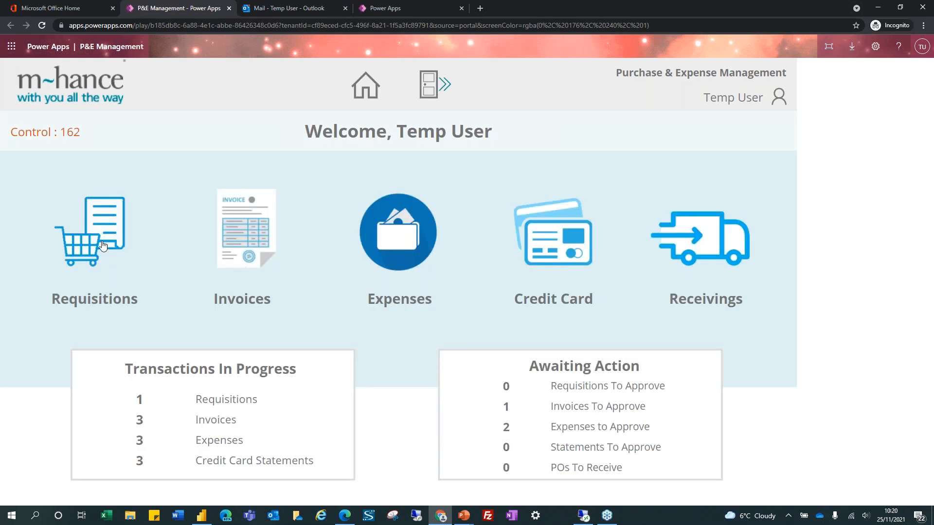
left_click(102, 242)
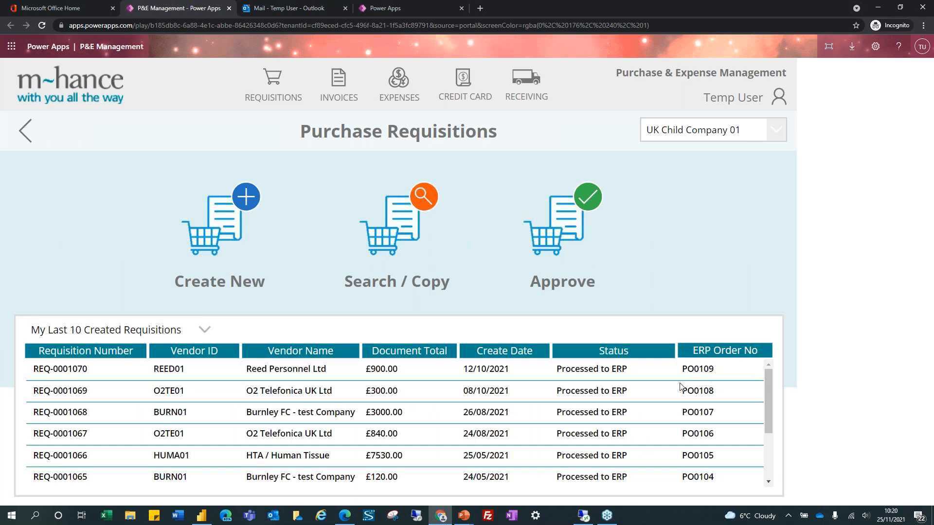
Keep the Last 10 Created requisitions view and start a Search / Copy filter on Vendor
left_click(193, 328)
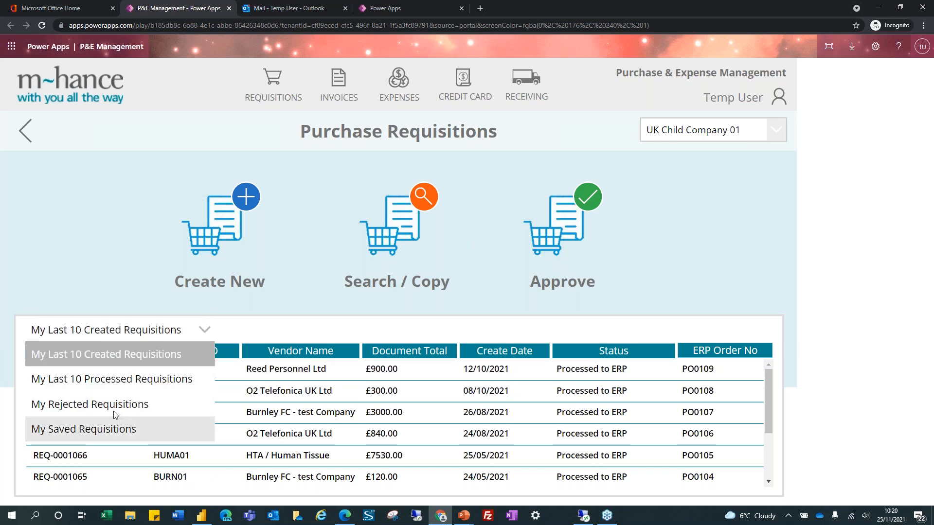
left_click(122, 354)
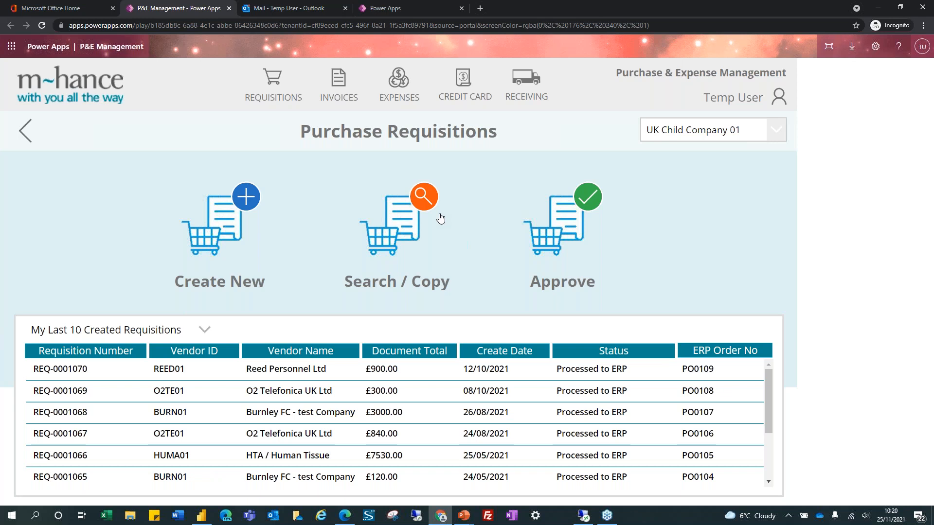
left_click(420, 220)
left_click(50, 244)
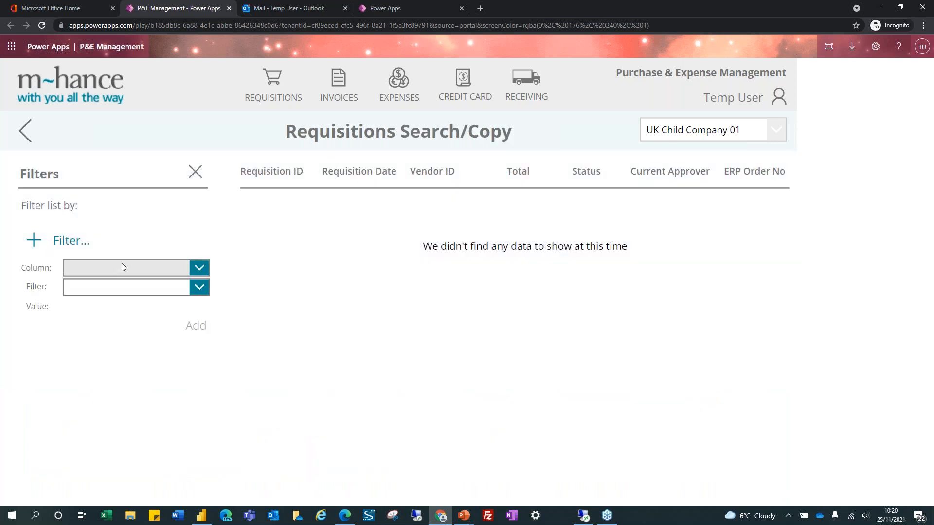
left_click(121, 264)
left_click(122, 404)
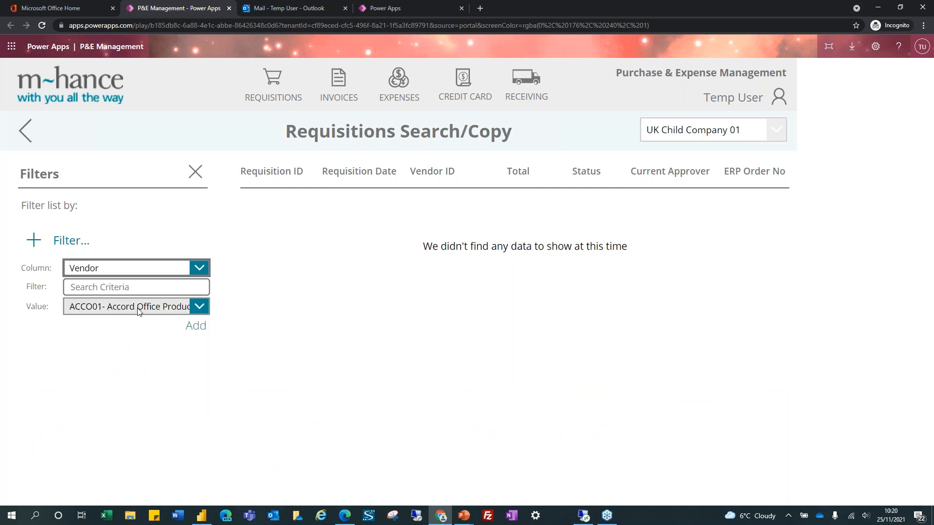
Apply the Vendor equals BURN01 filter, then return to the Welcome home screen
left_click(208, 305)
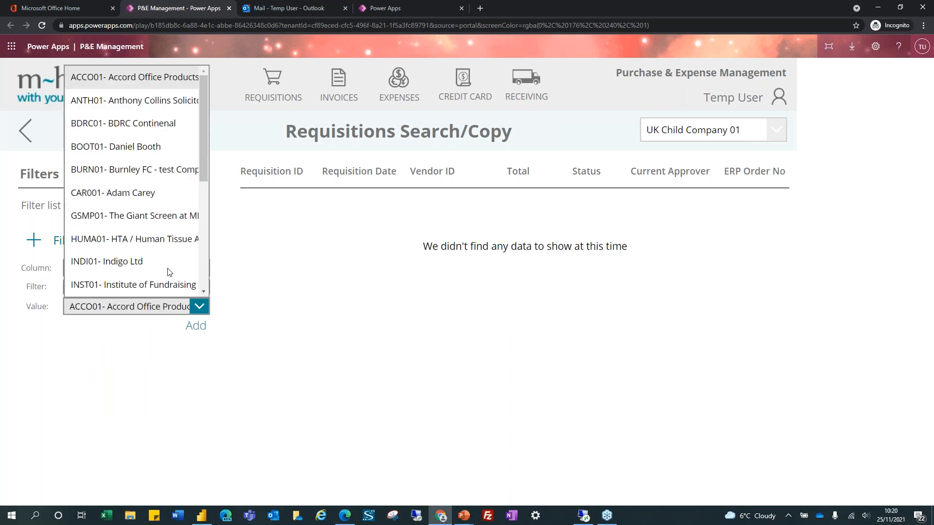
left_click(139, 169)
left_click(200, 327)
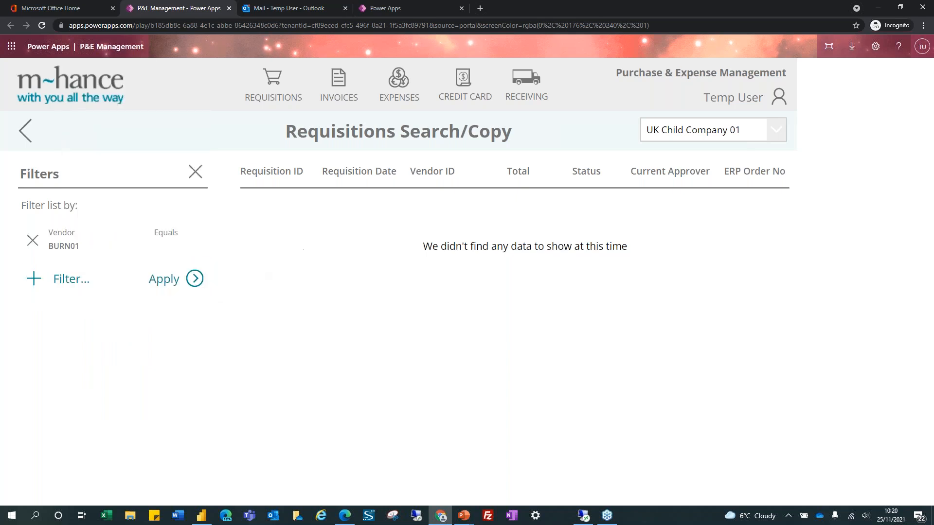
left_click(195, 281)
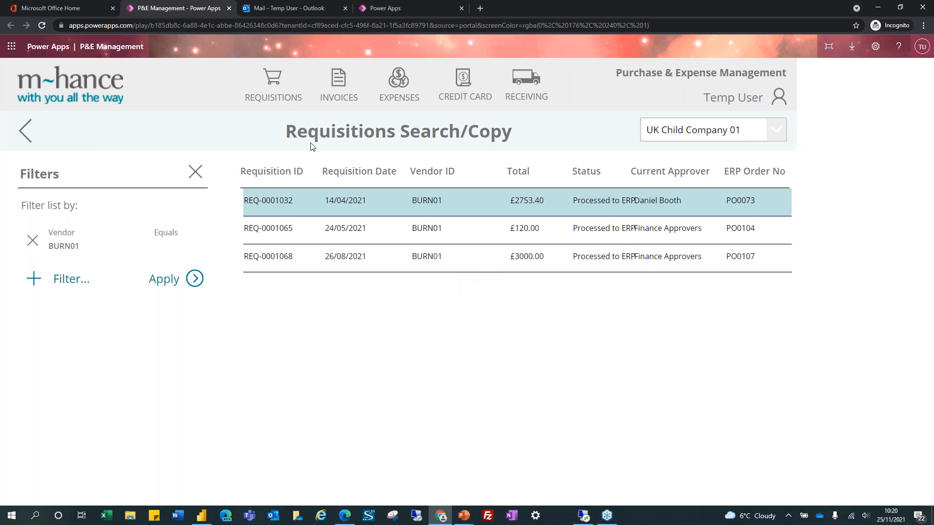
left_click(85, 99)
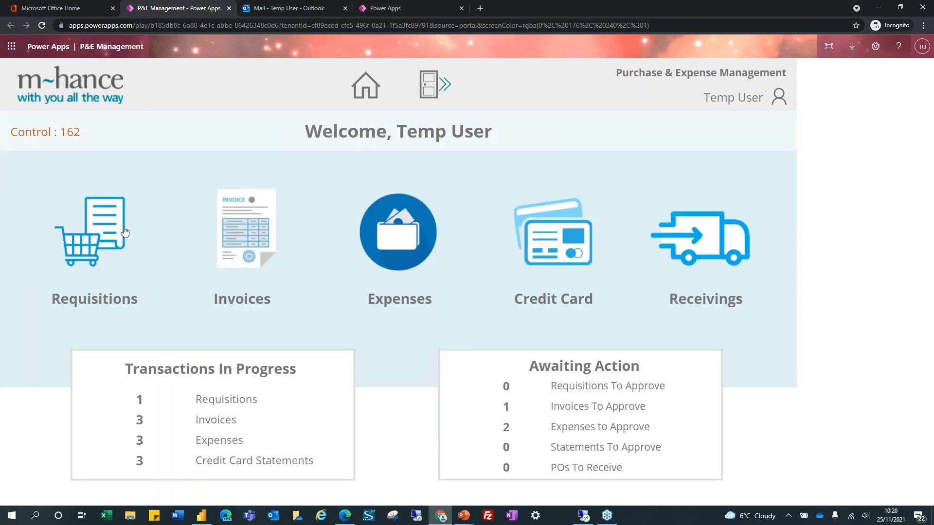
Start a new purchase requisition, keeping UK Child Company 01 as the company
left_click(107, 251)
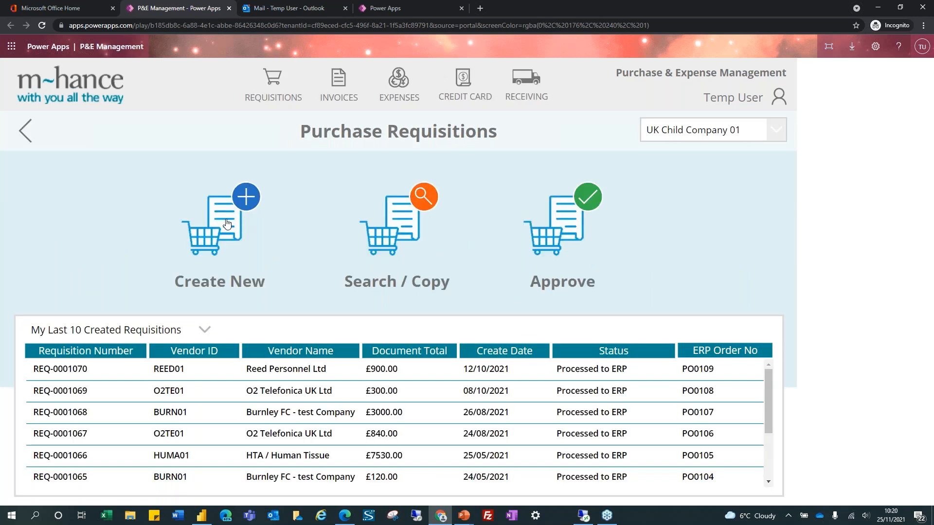
left_click(243, 221)
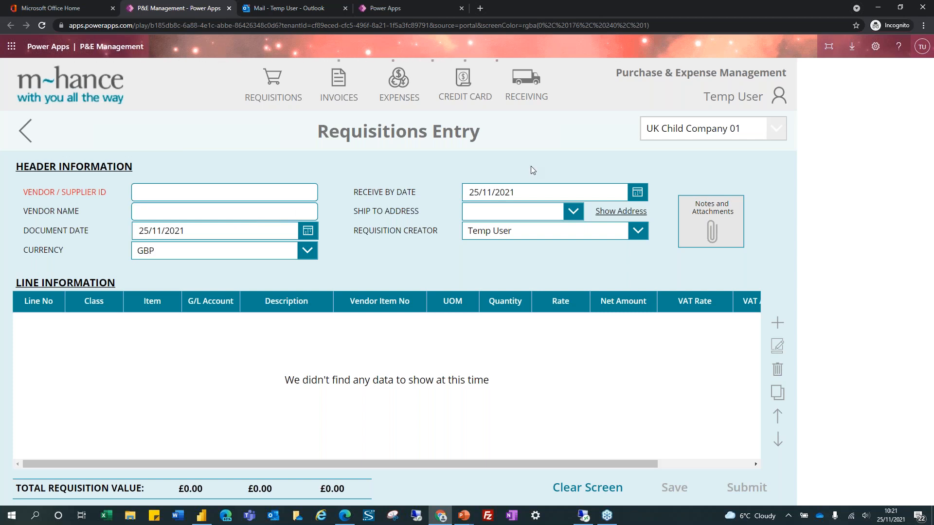
left_click(778, 128)
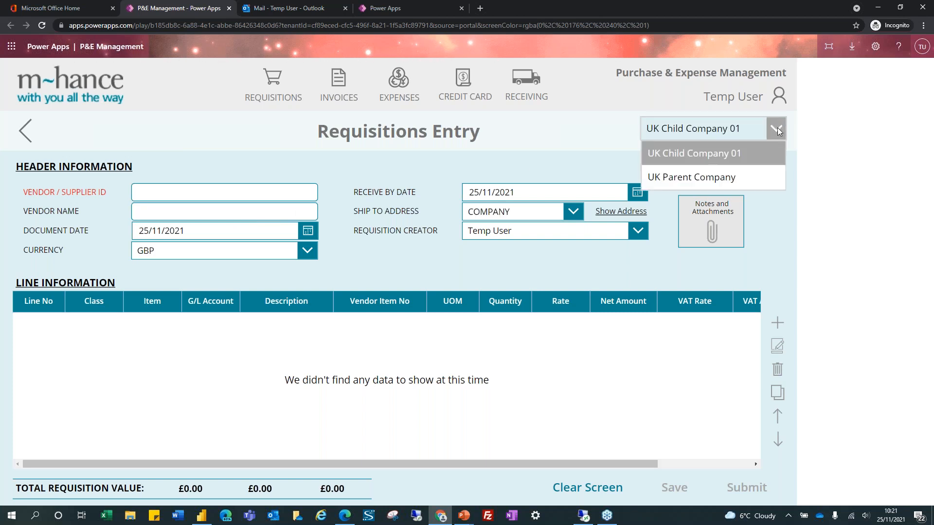
left_click(735, 153)
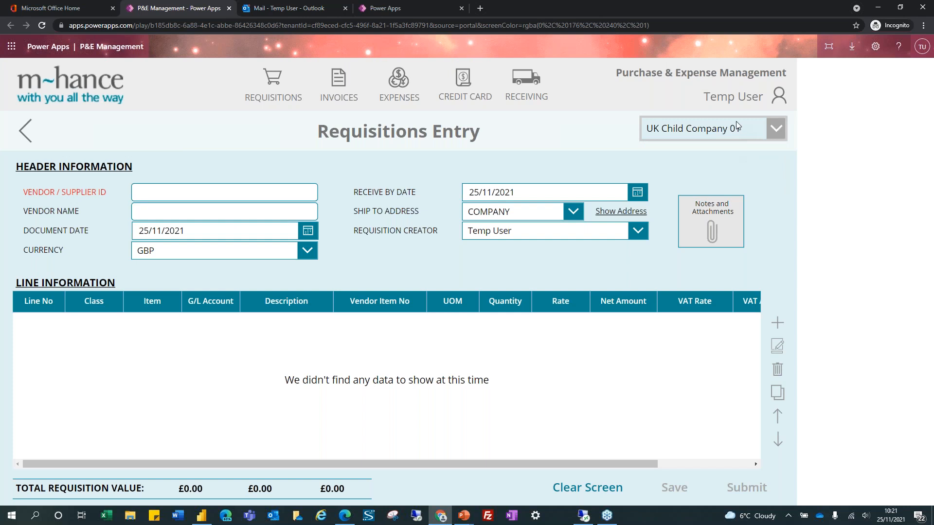
Set the vendor to BURN01 Burnley FC by searching 'burnley'
left_click(164, 191)
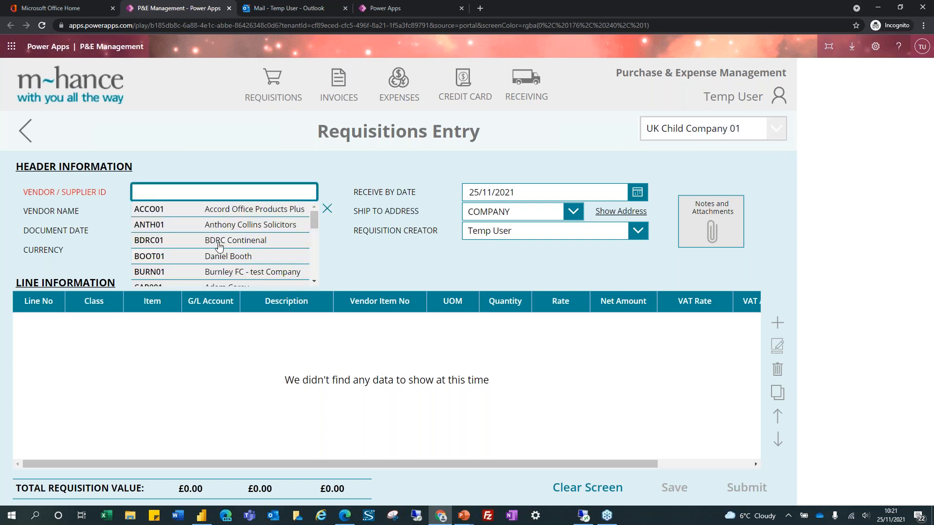
scroll(224, 253, "down", 2)
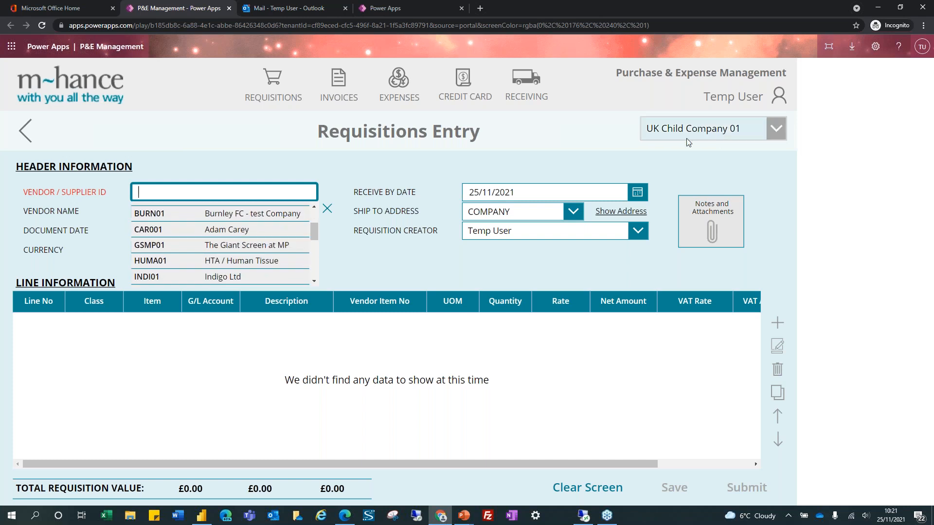
left_click(170, 193)
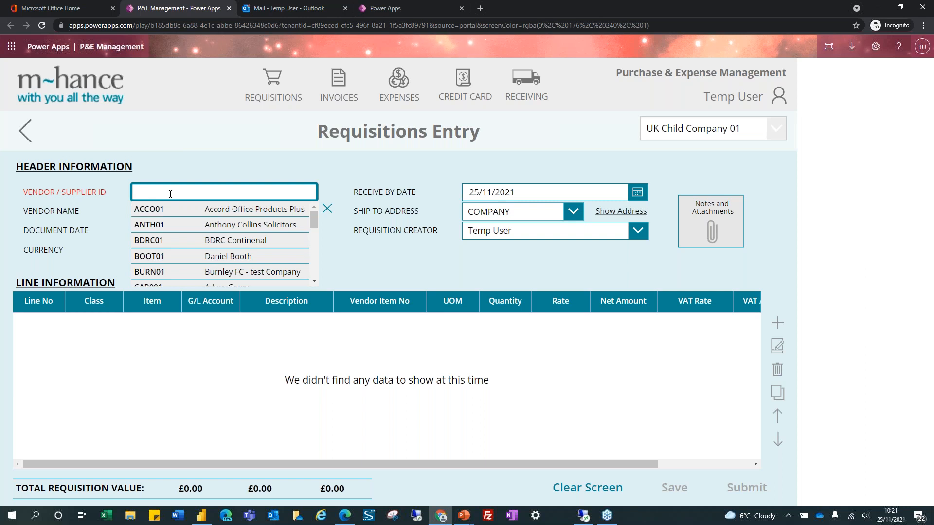
type("burn01")
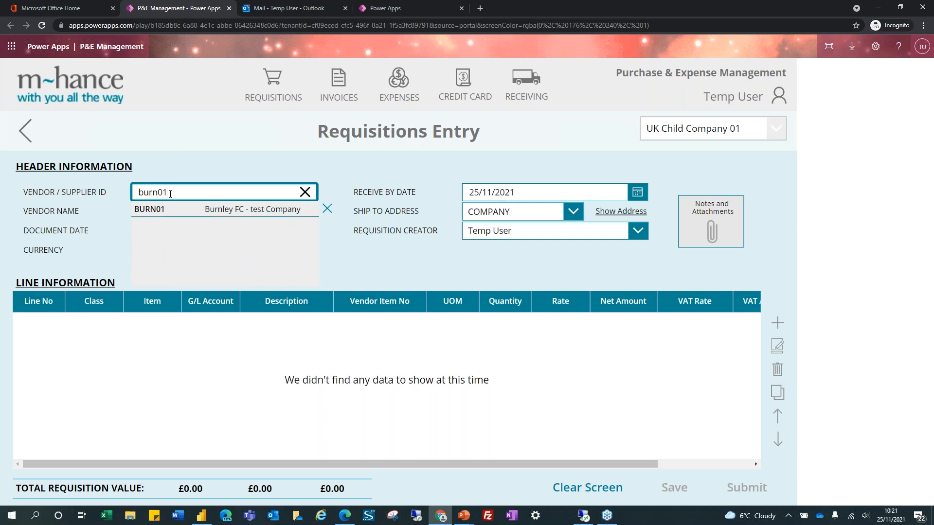
key("BackSpace")
key("BackSpace")
key("BackSpace")
key("BackSpace")
key("BackSpace")
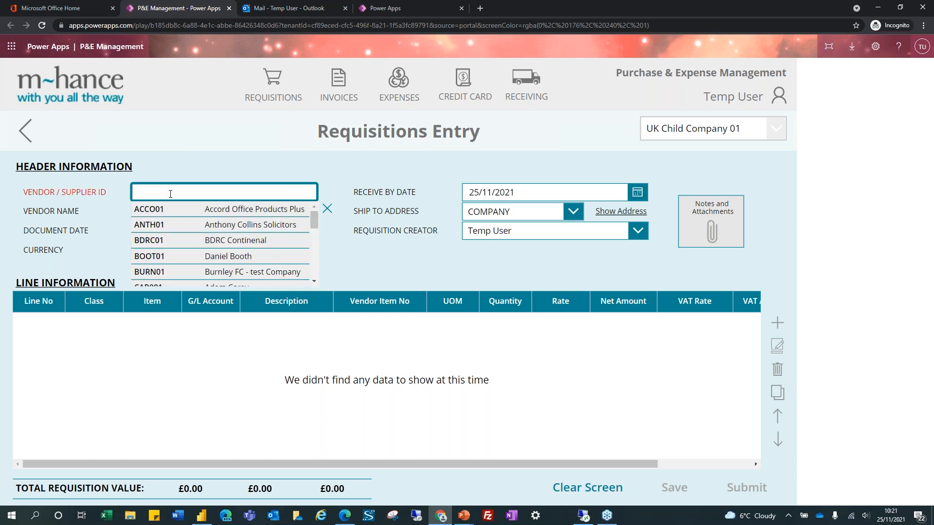
type("burnley")
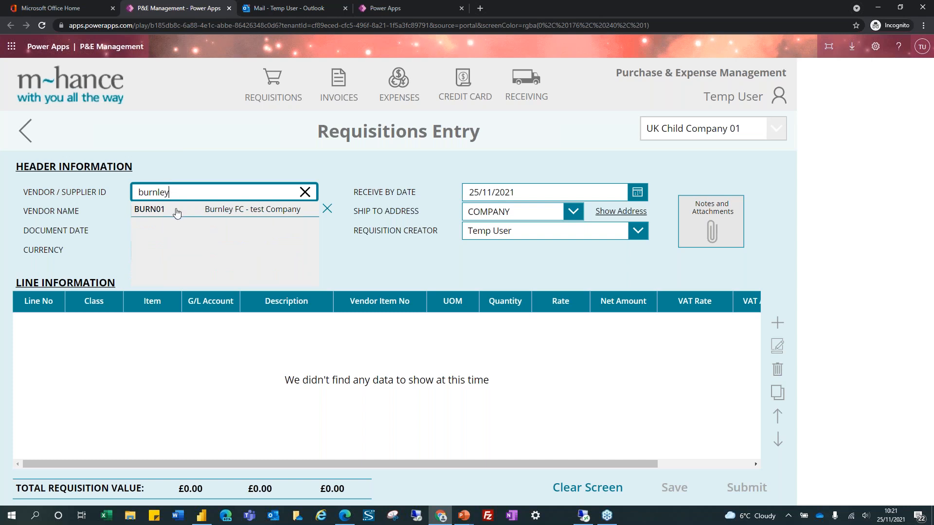
left_click(176, 212)
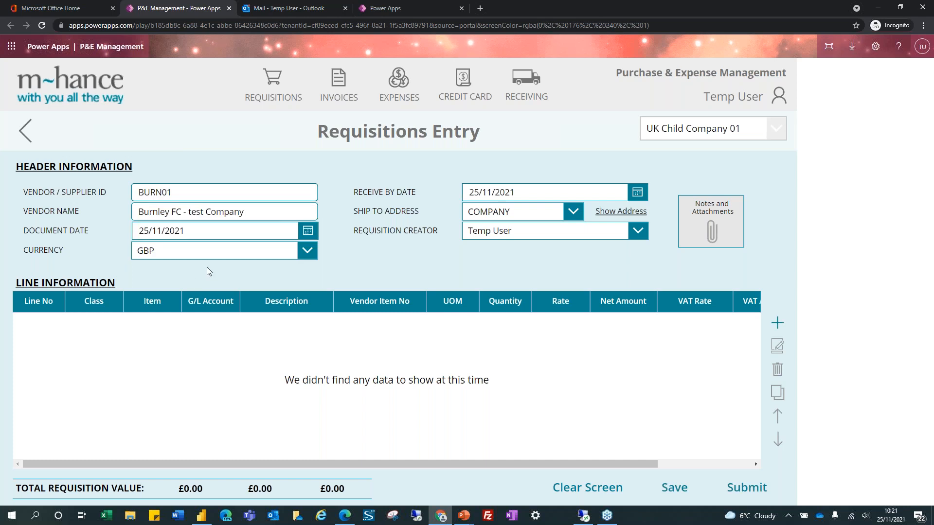
Confirm currency GBP, ship-to address COMPANY and the current user as requisition creator
left_click(147, 251)
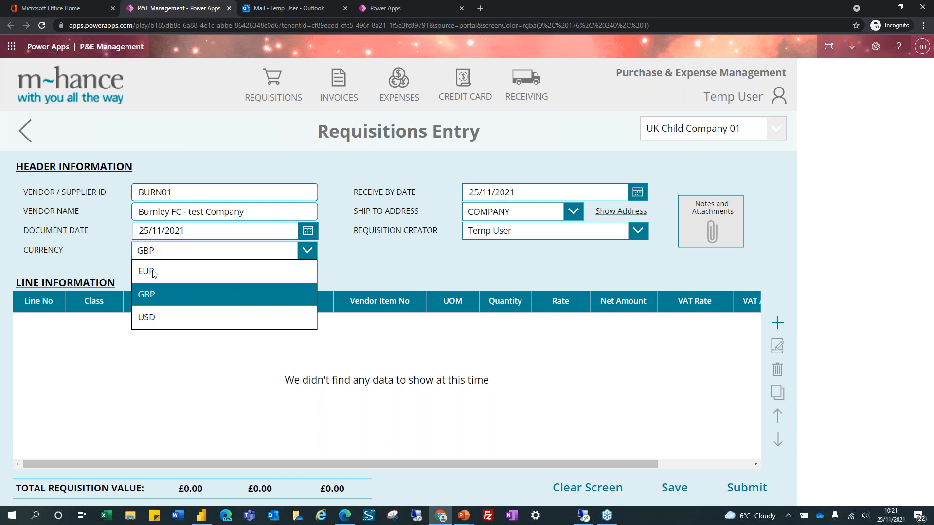
left_click(170, 253)
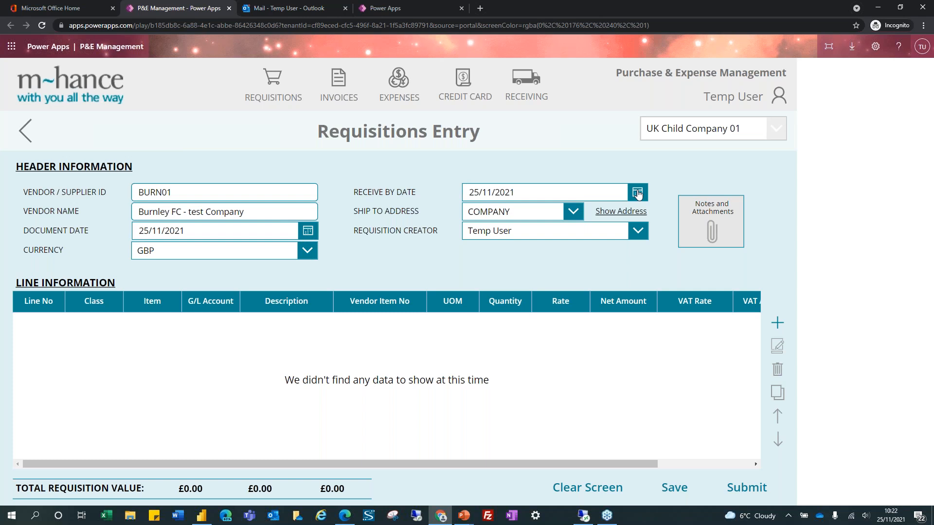
left_click(574, 212)
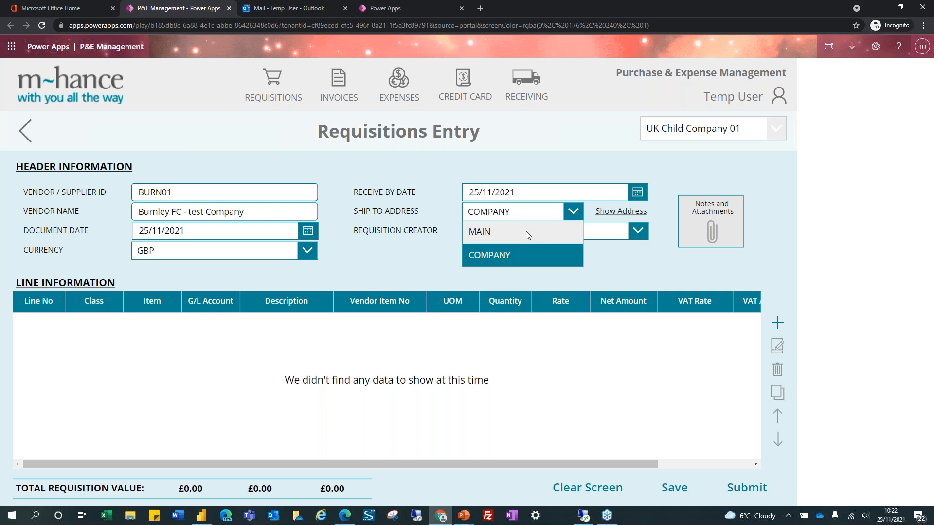
left_click(631, 265)
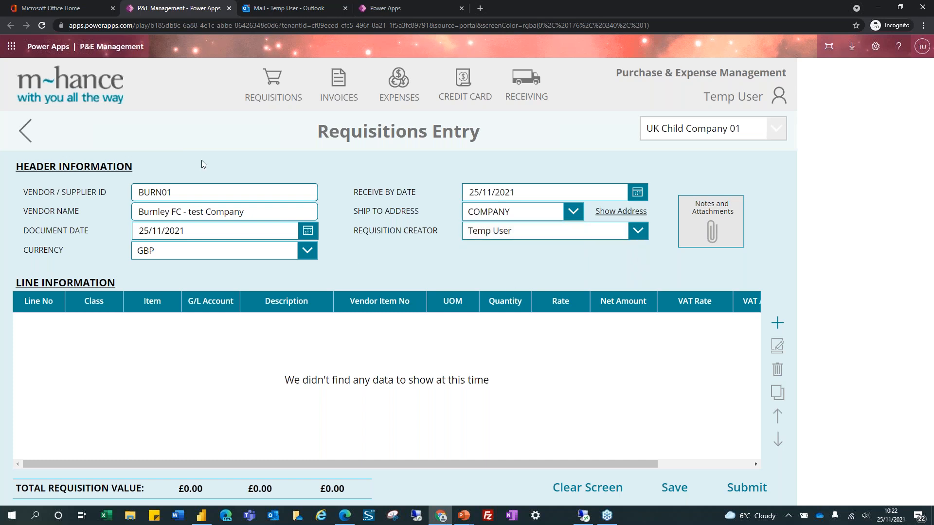
left_click(507, 239)
left_click(507, 295)
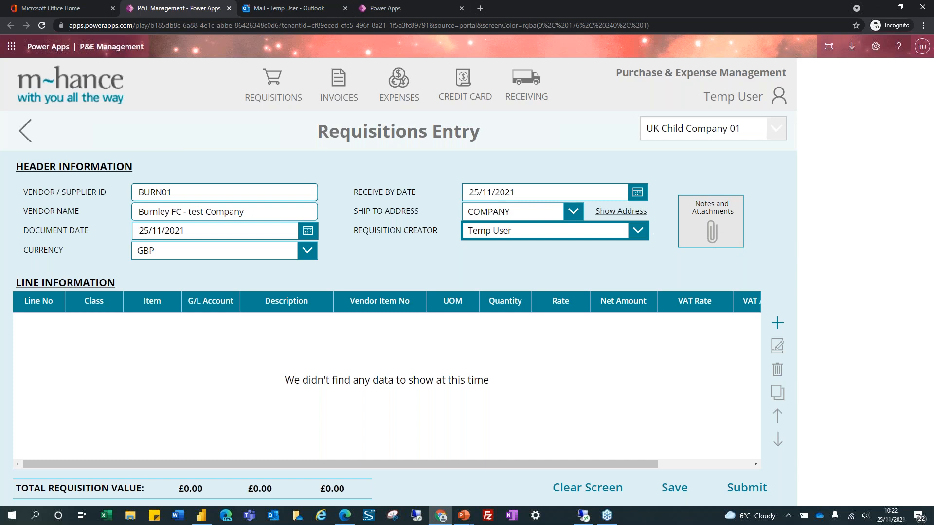
Save the Burnley FC requisition, which receives number REQ-0001072
left_click(674, 488)
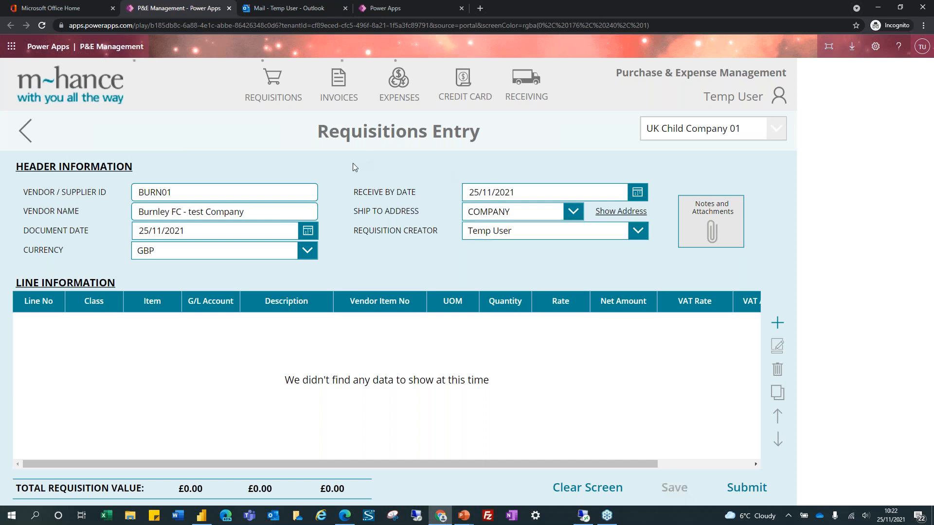
left_click_drag(372, 166, 445, 164)
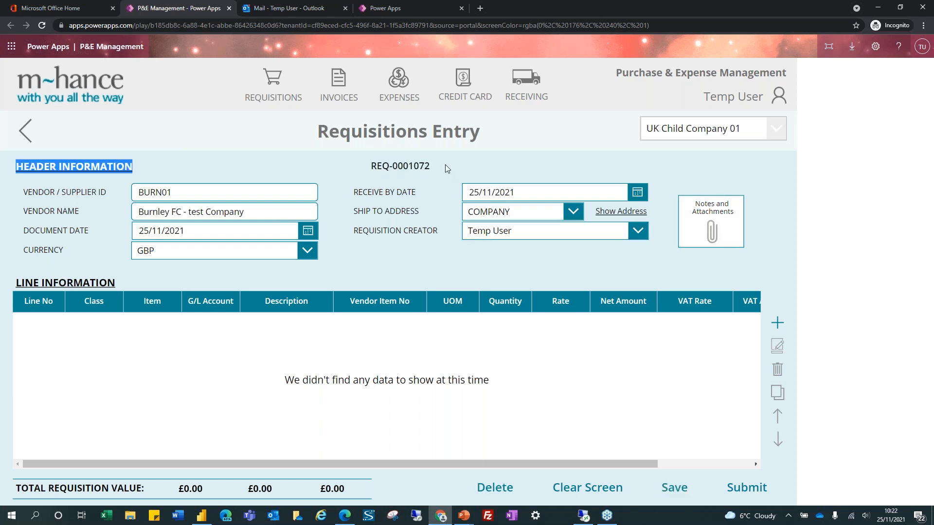
left_click(379, 164)
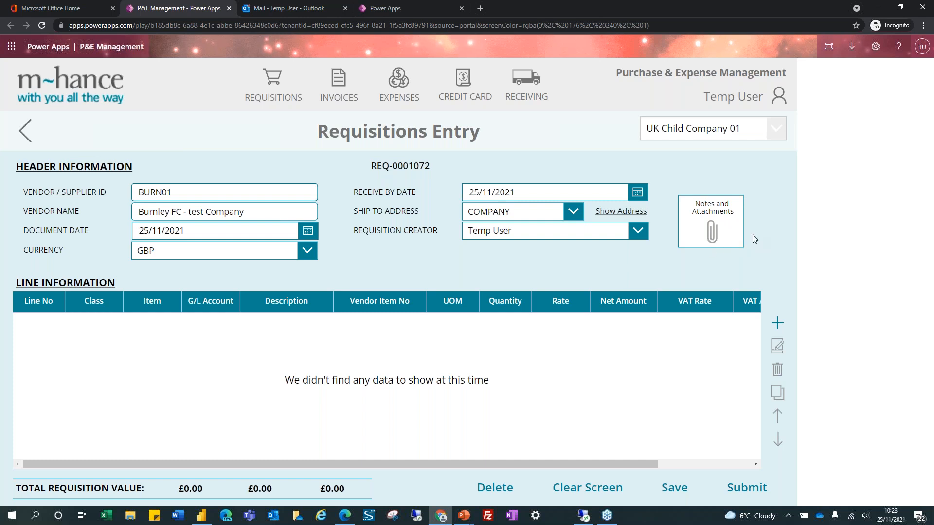
Add a new annotation titled 'New attachment - back up for PO request'
left_click(708, 233)
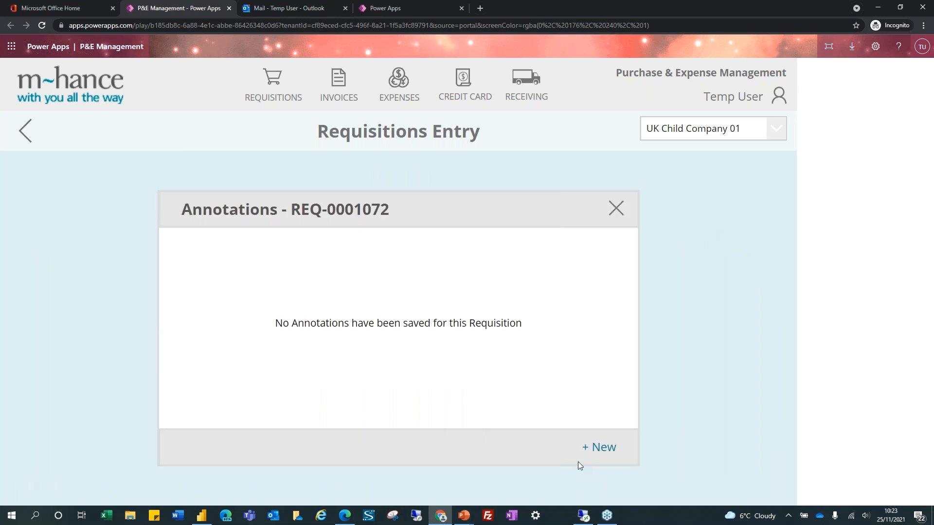
left_click(594, 447)
left_click(349, 260)
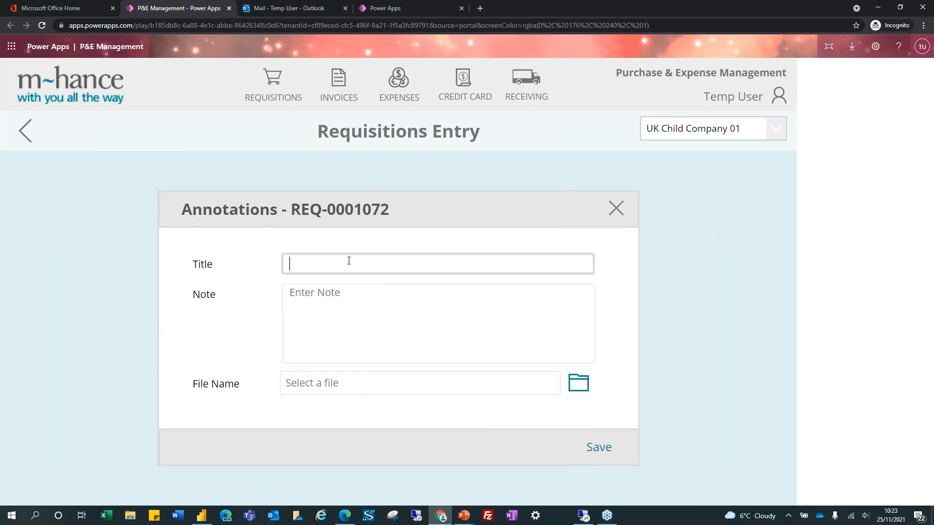
type("New attachment - back up for P")
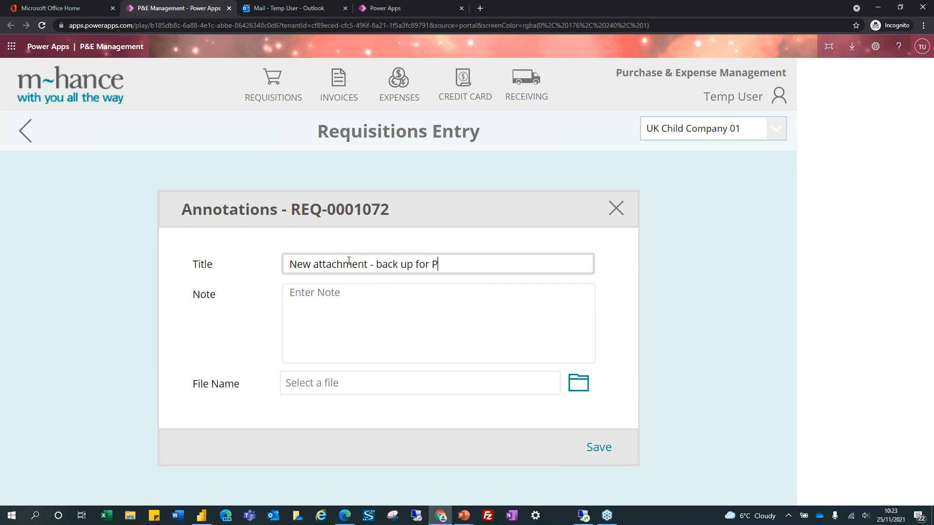
type("O request")
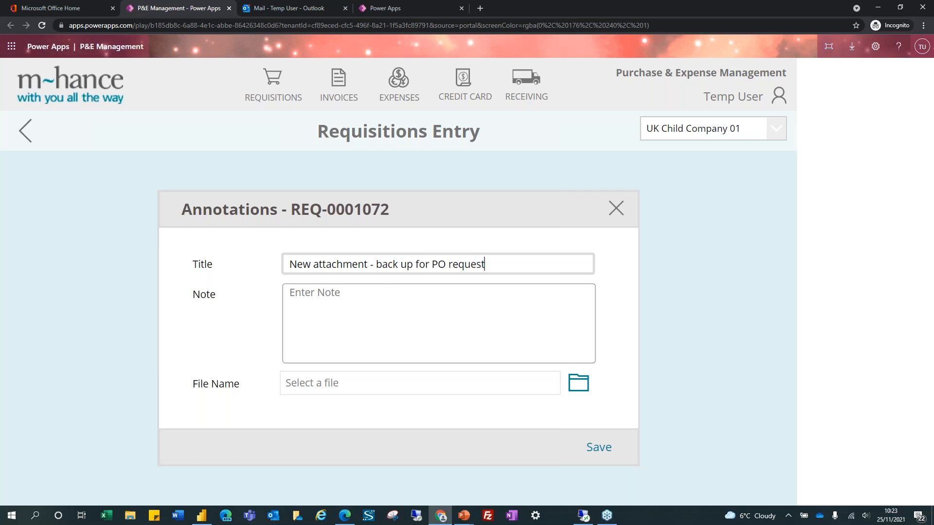
Attach 'D365 Business Central Bid Review - BLANK.docx' from the Desktop and save the annotation
left_click(579, 384)
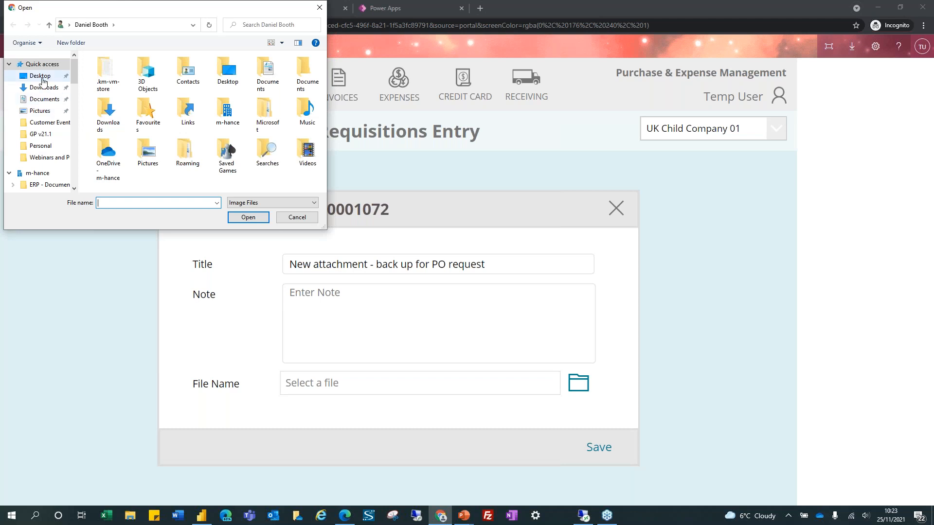
left_click(40, 76)
left_click(276, 203)
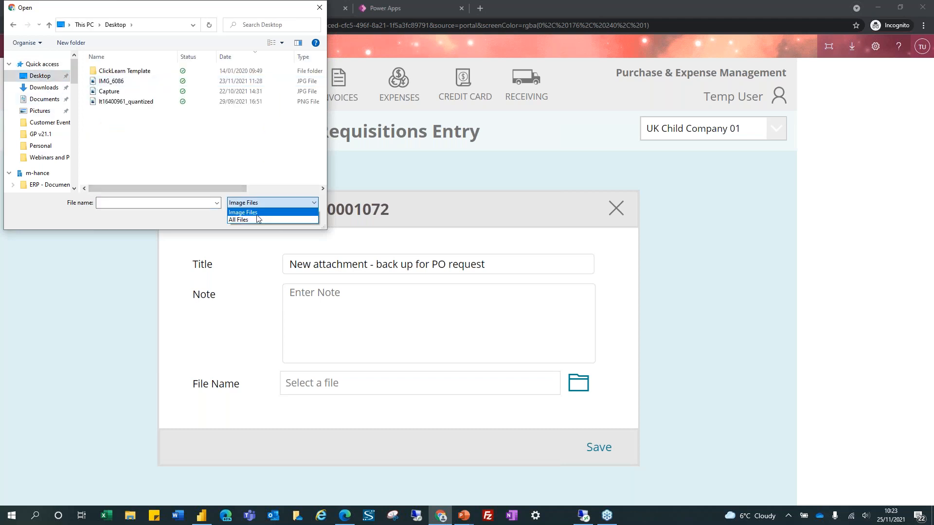
left_click(255, 217)
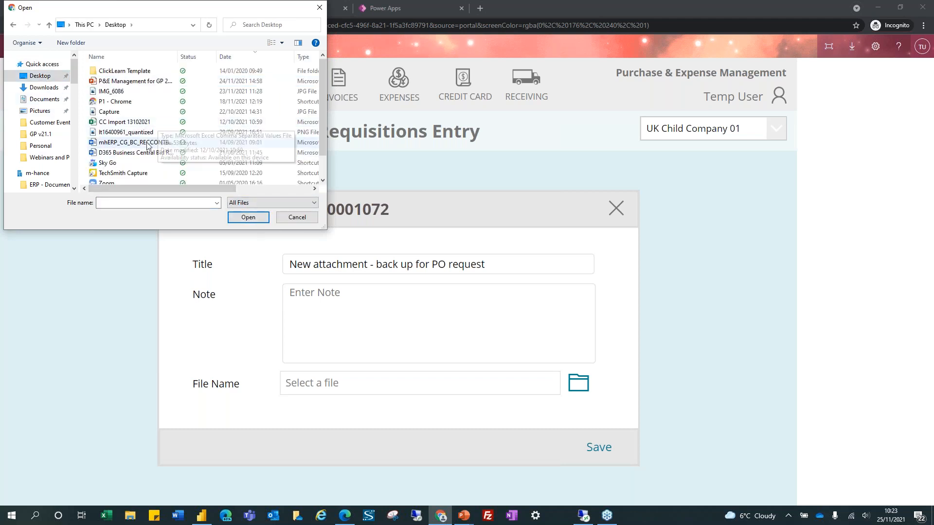
double_click(138, 154)
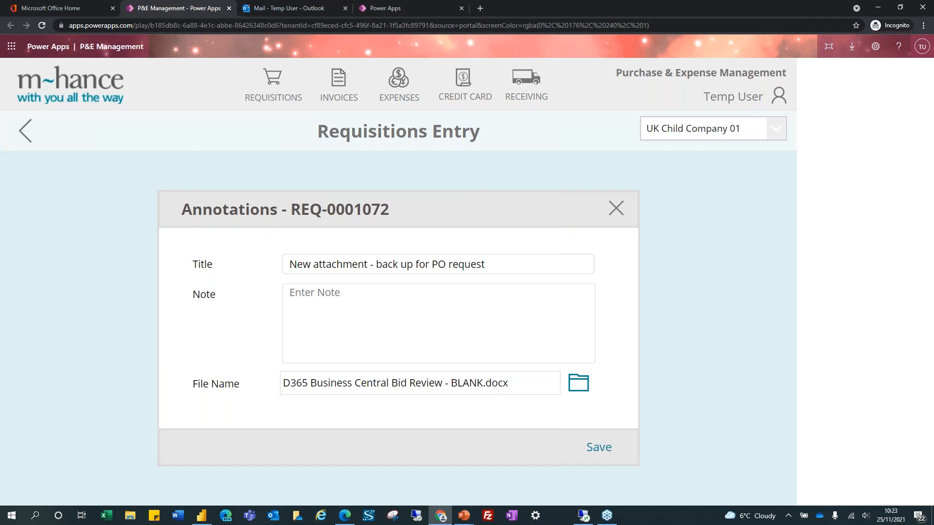
left_click(606, 451)
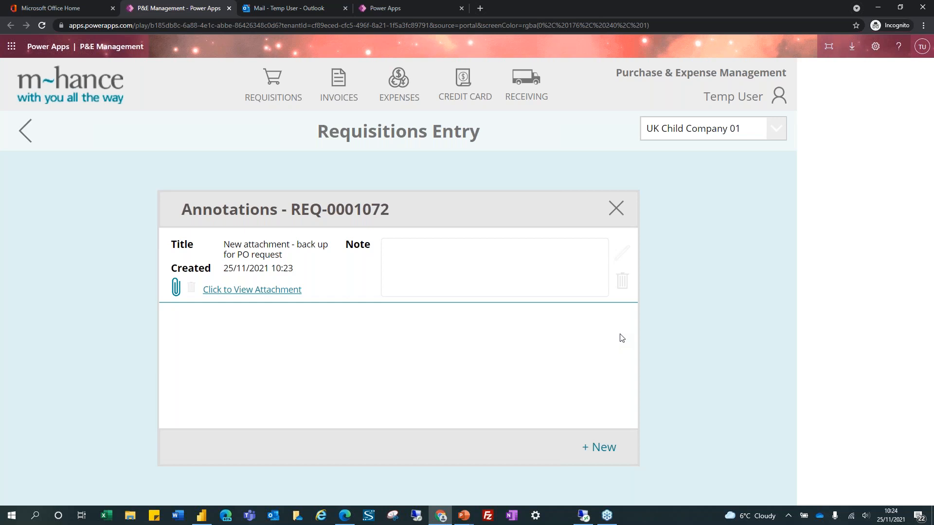
View the bid-review attachment in Word for the web, reopen it, then return to REQ-0001072's annotations
left_click(241, 291)
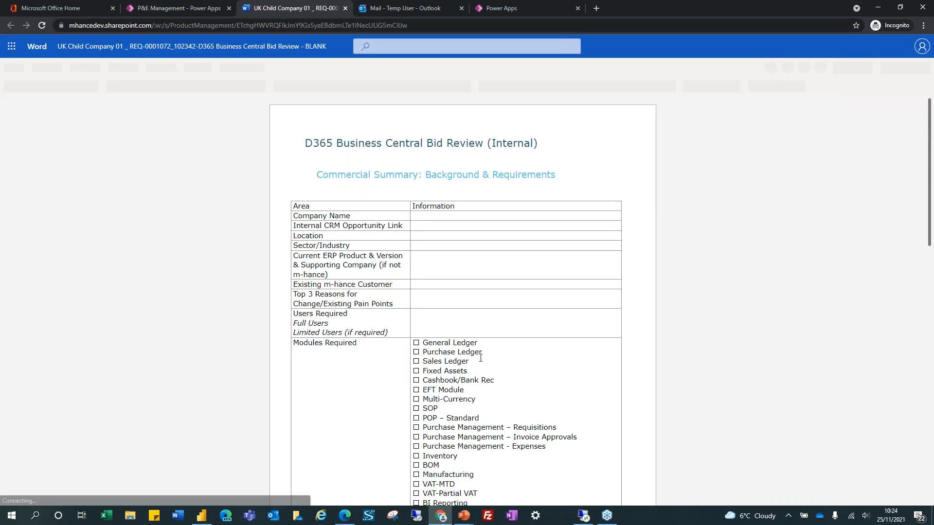
scroll(474, 388, "down", 6)
scroll(473, 387, "down", 10)
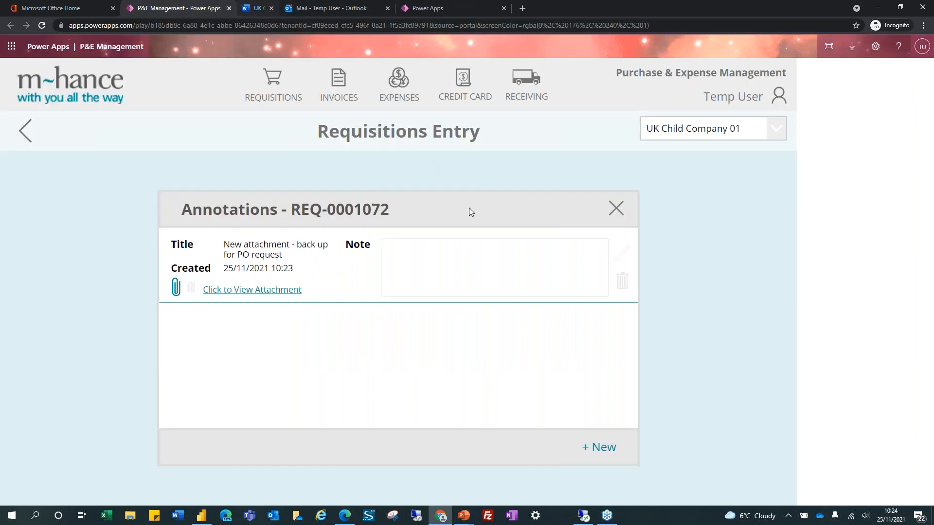
left_click(348, 9)
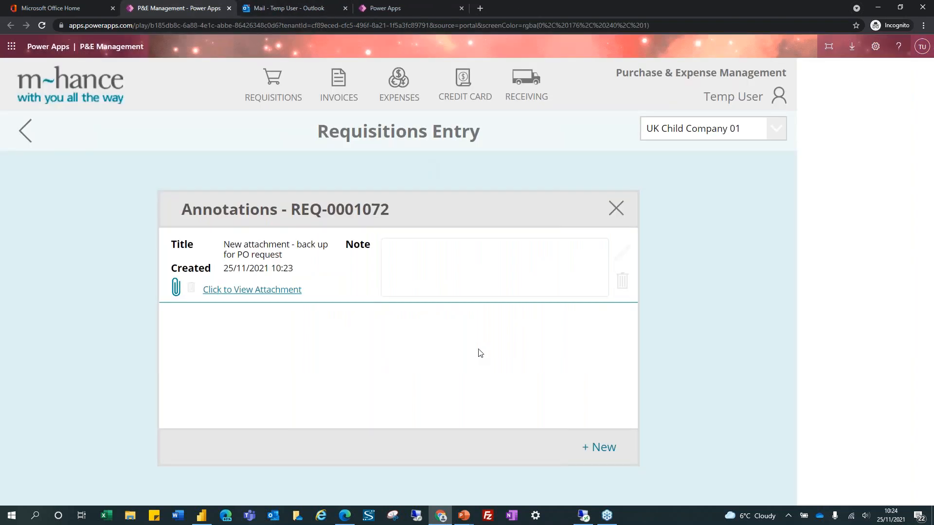
left_click(246, 290)
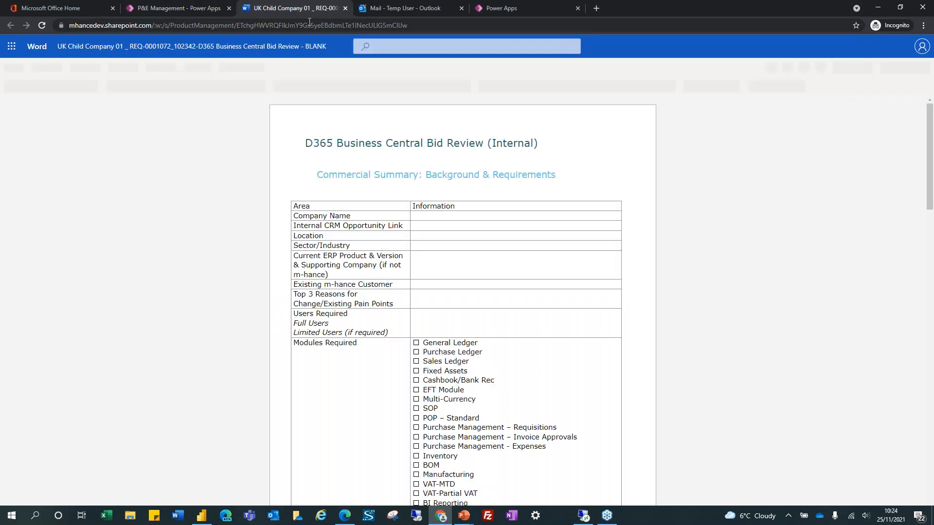
left_click(184, 7)
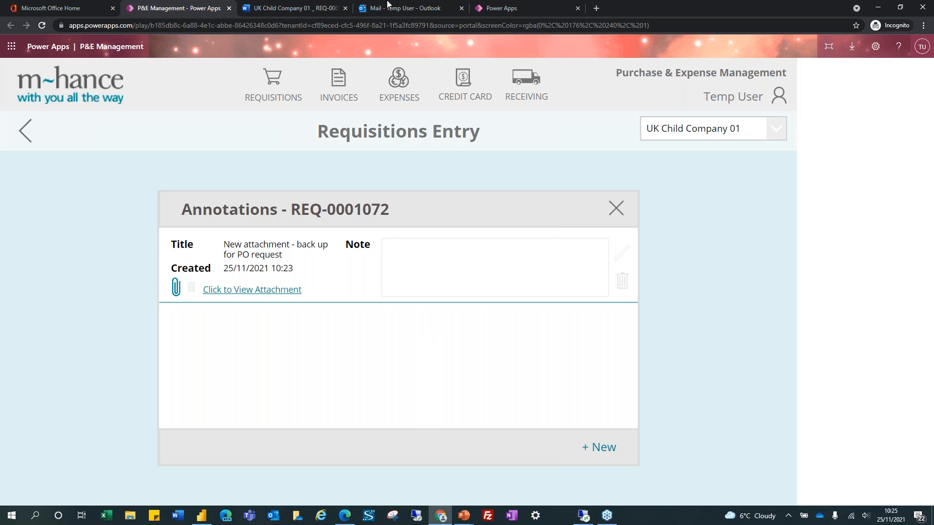
Trim the Word tab's address to .../ProductManagement, close the resulting 404 tab, and return to the annotations
left_click(327, 11)
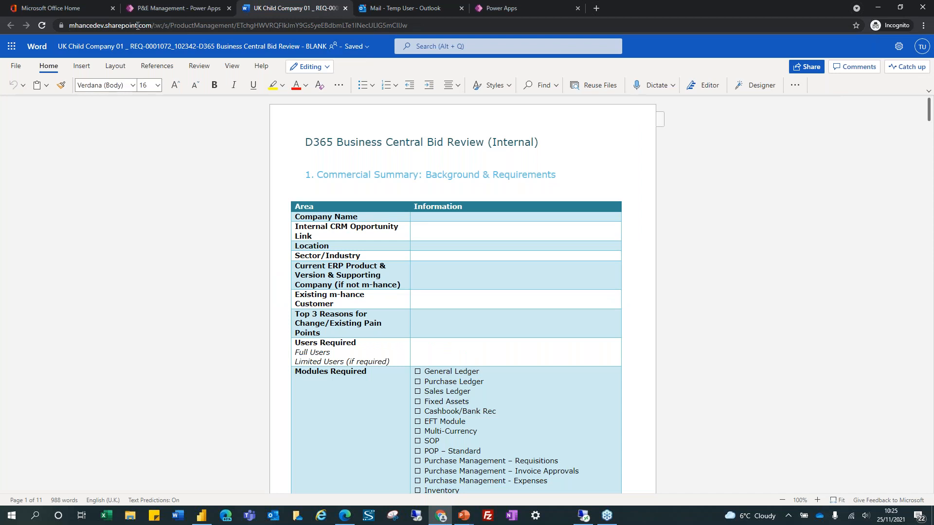
left_click_drag(237, 26, 452, 25)
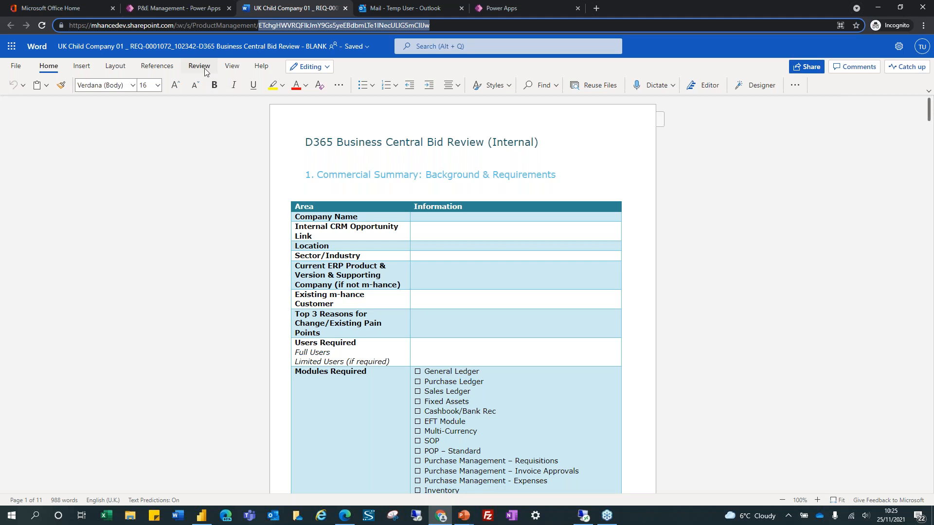
key("BackSpace")
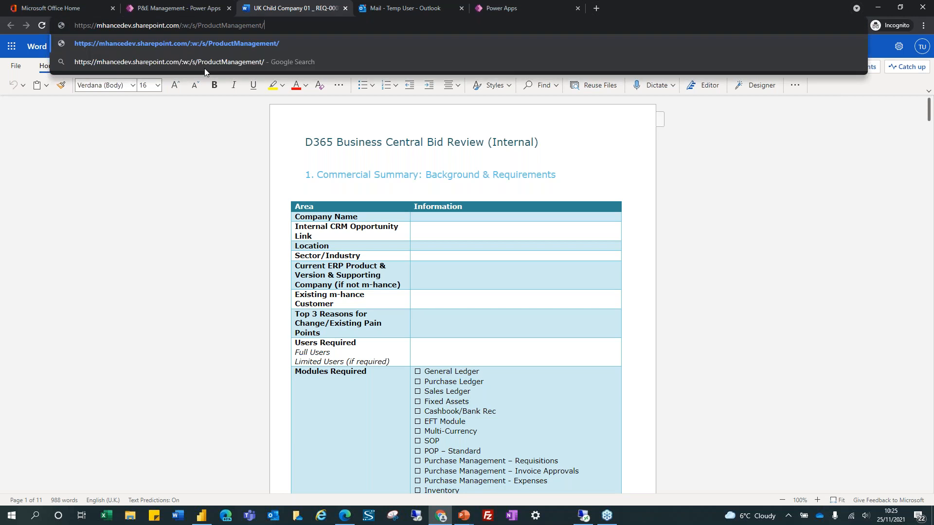
key("BackSpace")
key("Return")
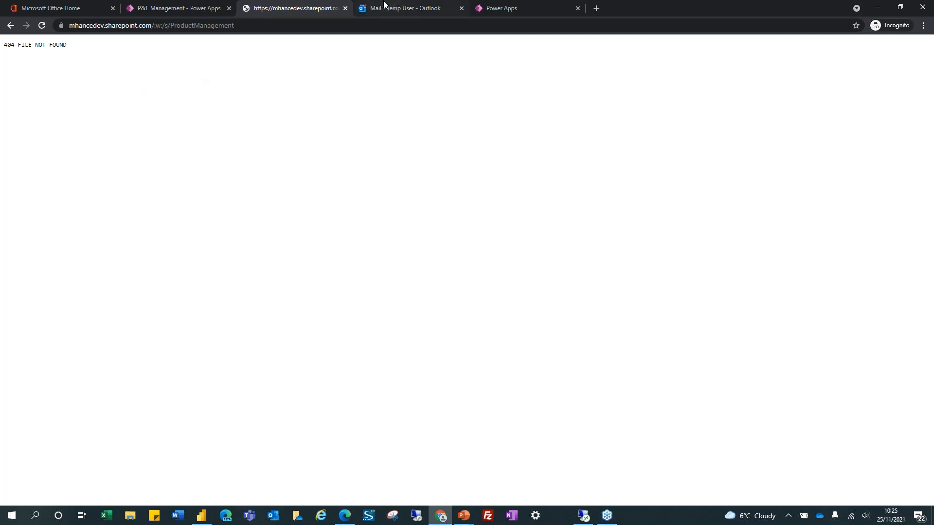
left_click(345, 8)
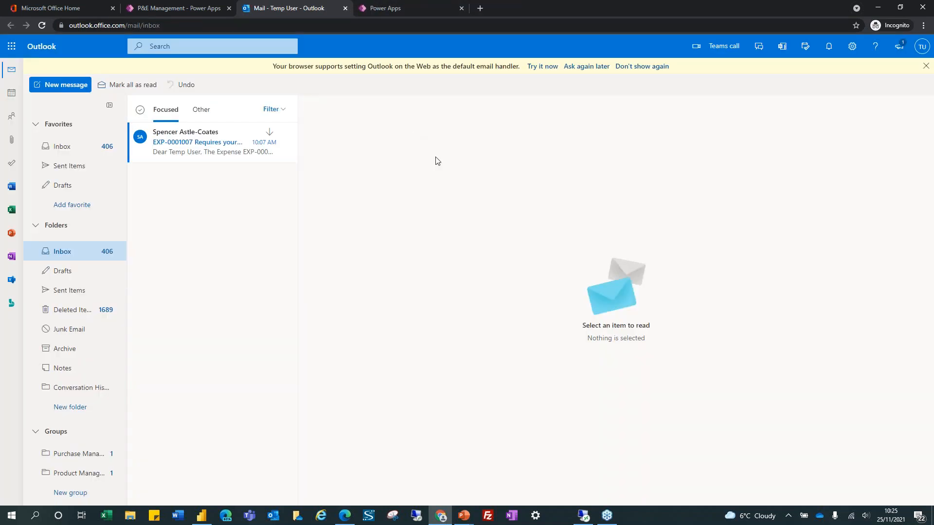
left_click(182, 7)
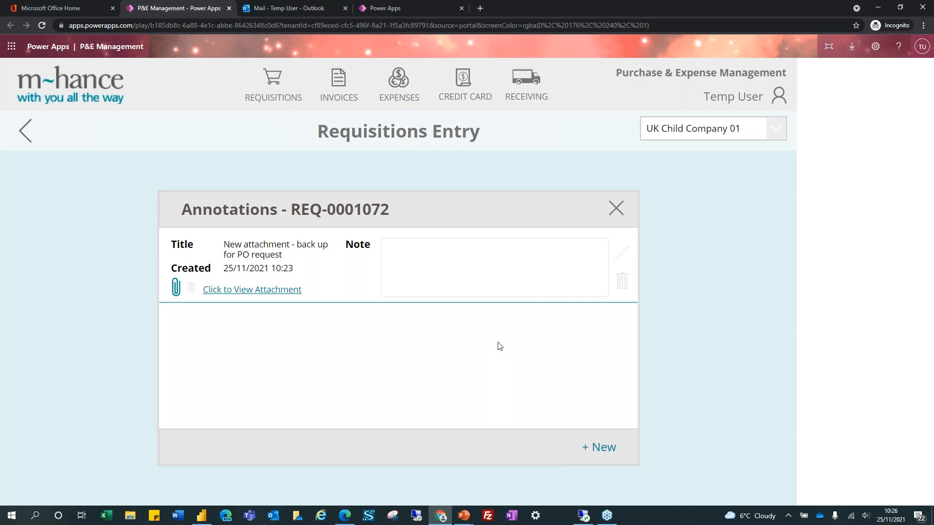
Close the Annotations dialog and return to REQ-0001072's BURN01 (GBP) entry form, still without lines
left_click_drag(292, 209, 394, 211)
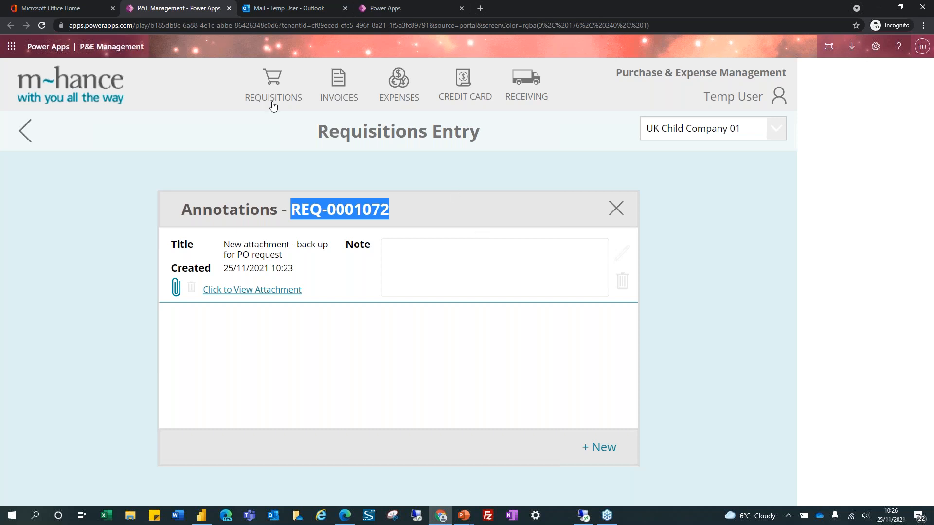
left_click(616, 208)
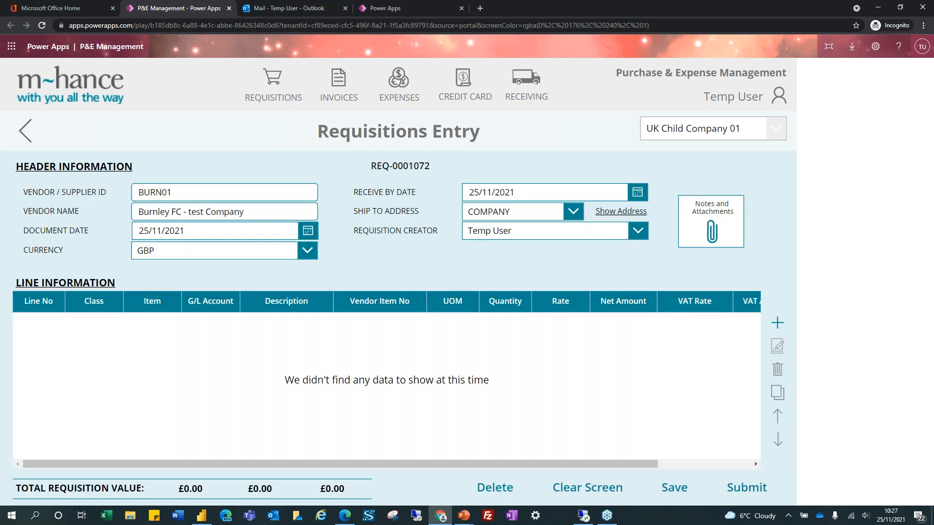
Start a new requisition line, search the G/L account list for 'cont', then clear the search
left_click(778, 325)
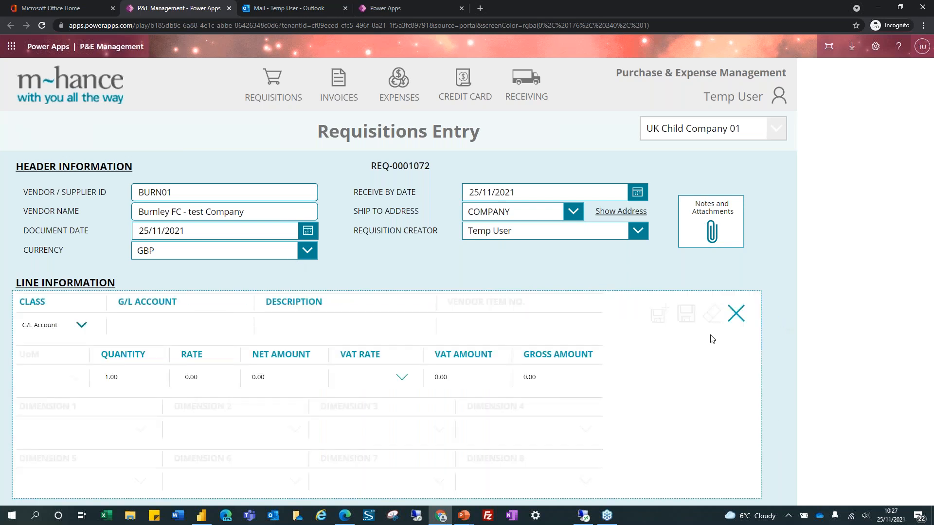
left_click(82, 327)
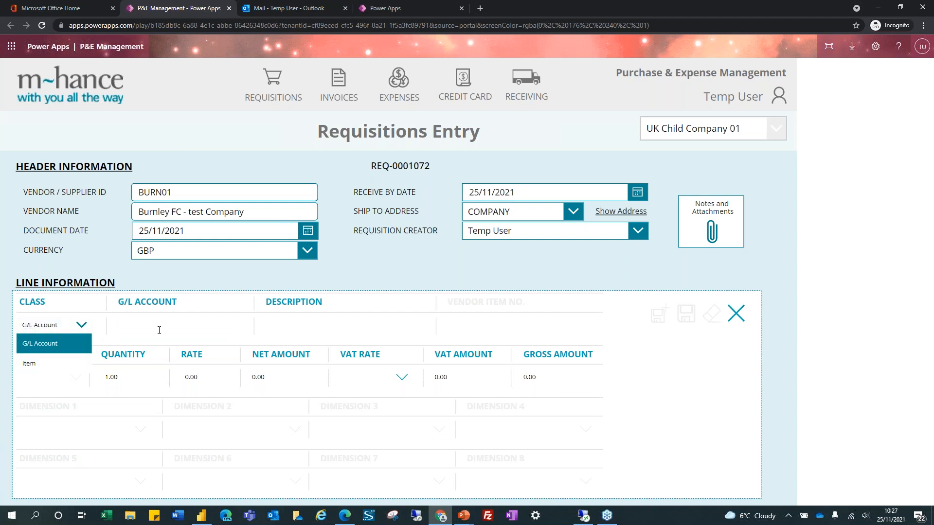
left_click(132, 325)
scroll(158, 362, "down", 5)
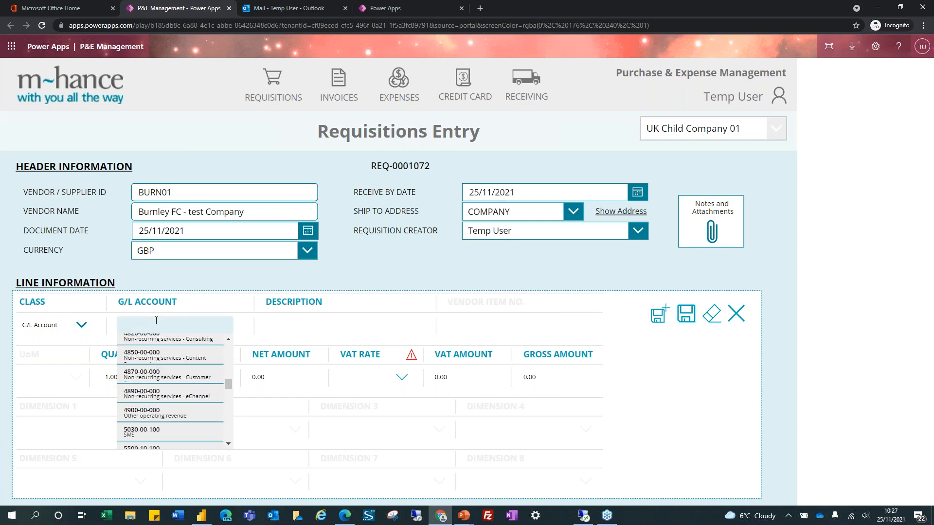
type("cont")
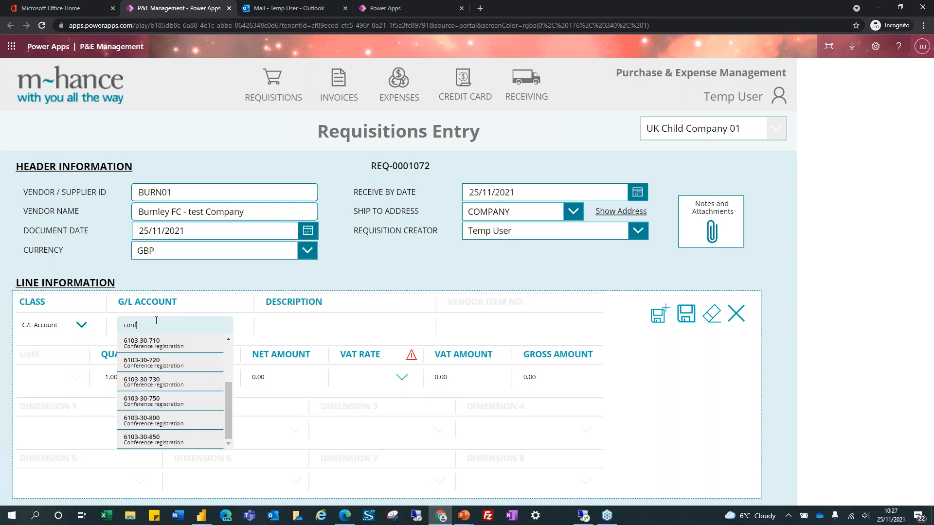
left_click_drag(152, 325, 107, 321)
key("BackSpace")
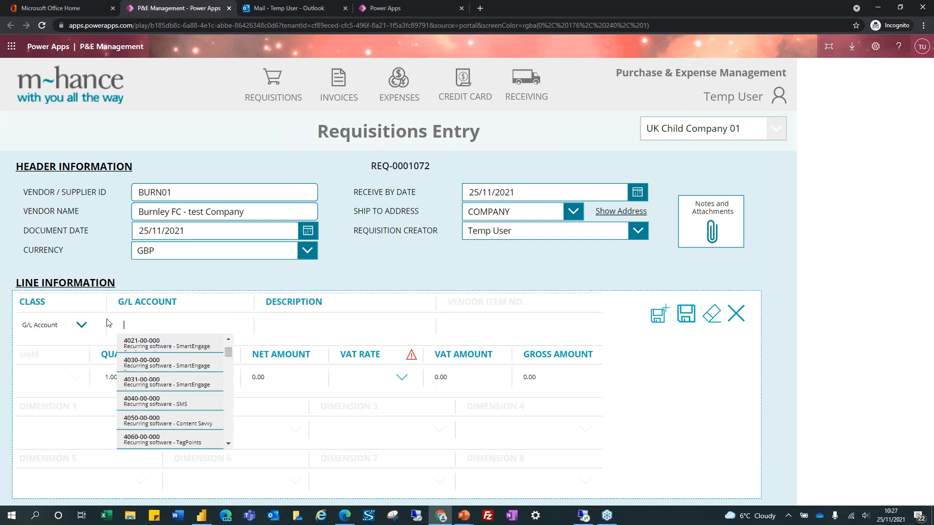
Switch the line class to Item and pick item 500
left_click(82, 326)
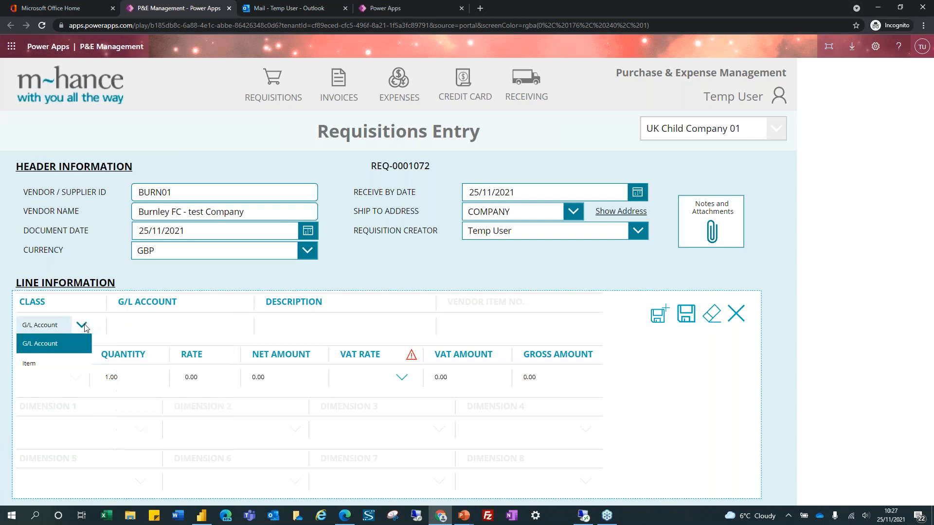
left_click(46, 362)
left_click(124, 325)
scroll(186, 395, "down", 5)
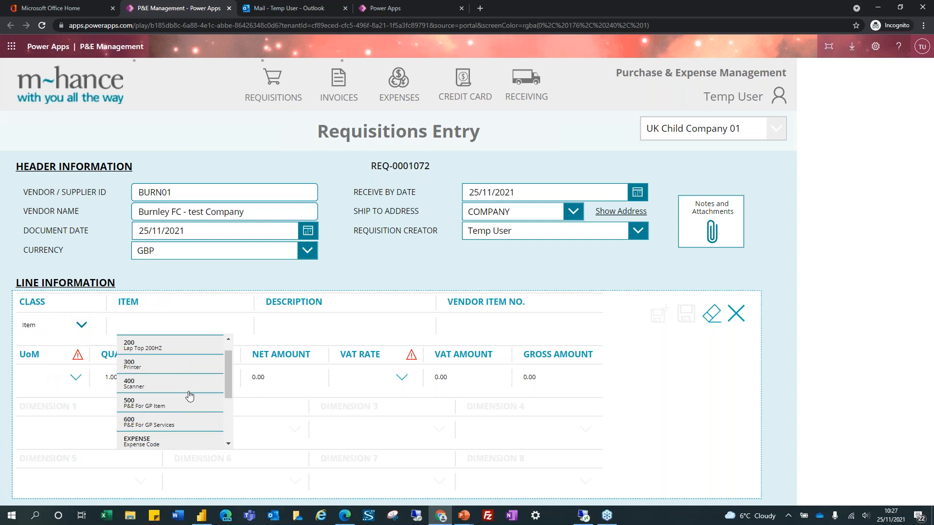
scroll(184, 405, "up", 5)
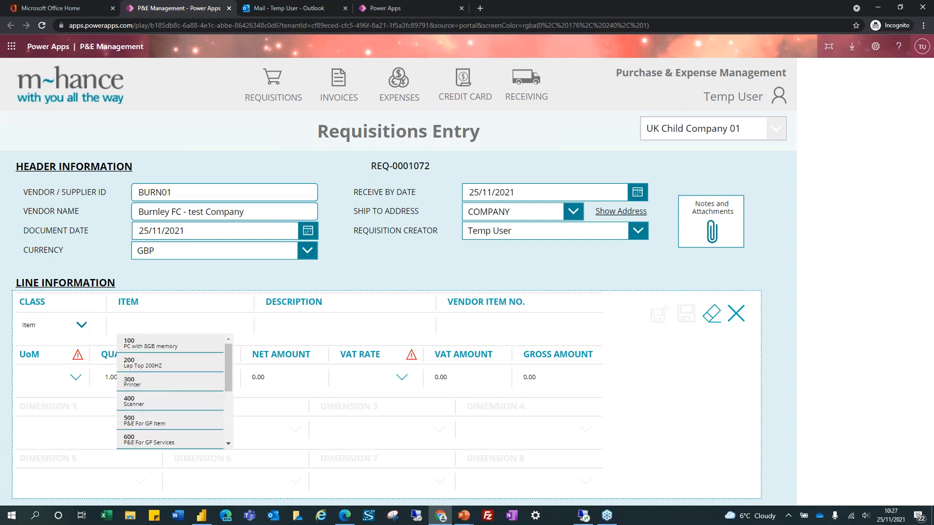
left_click(146, 420)
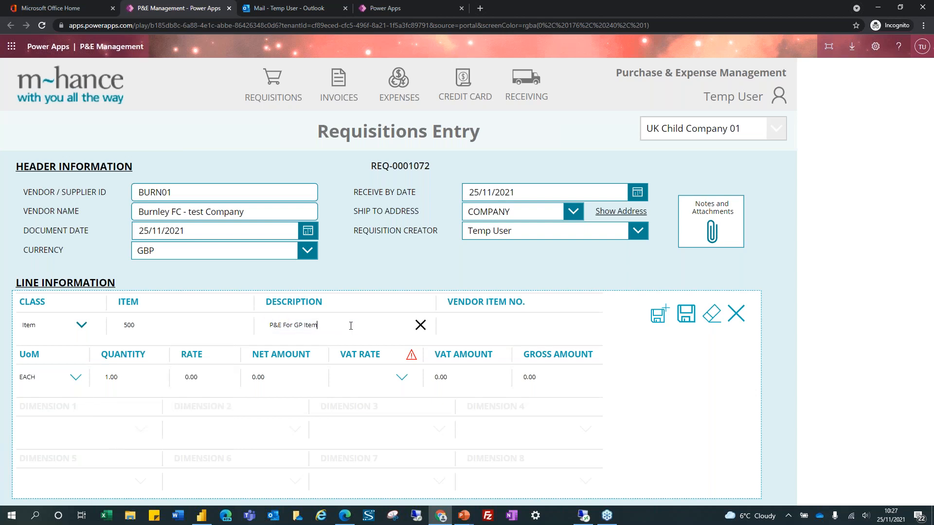
left_click_drag(317, 325, 256, 324)
type("Webinar 251121 DanB")
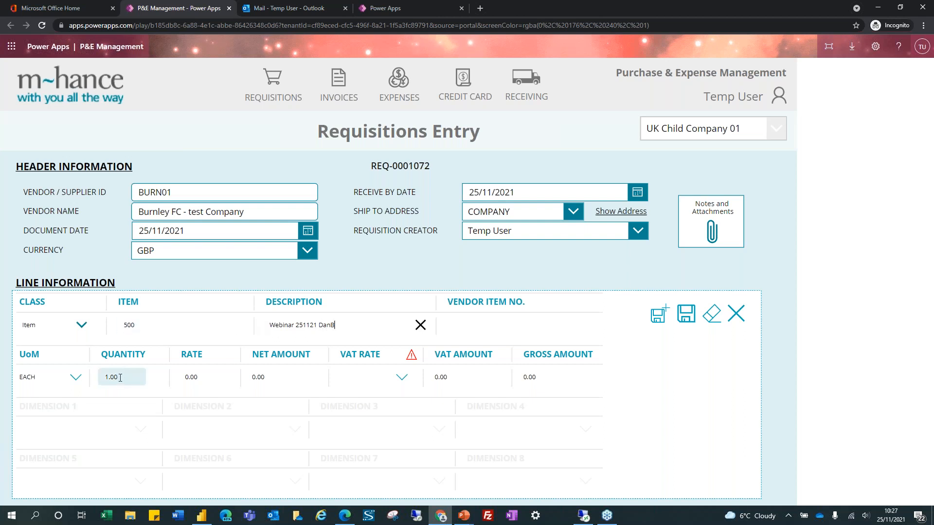
left_click(48, 377)
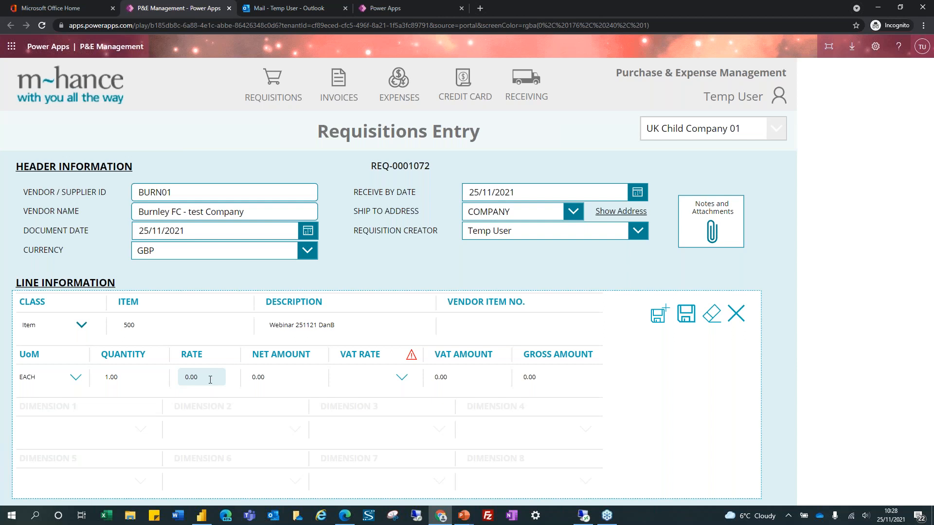
left_click(111, 378)
double_click(110, 378)
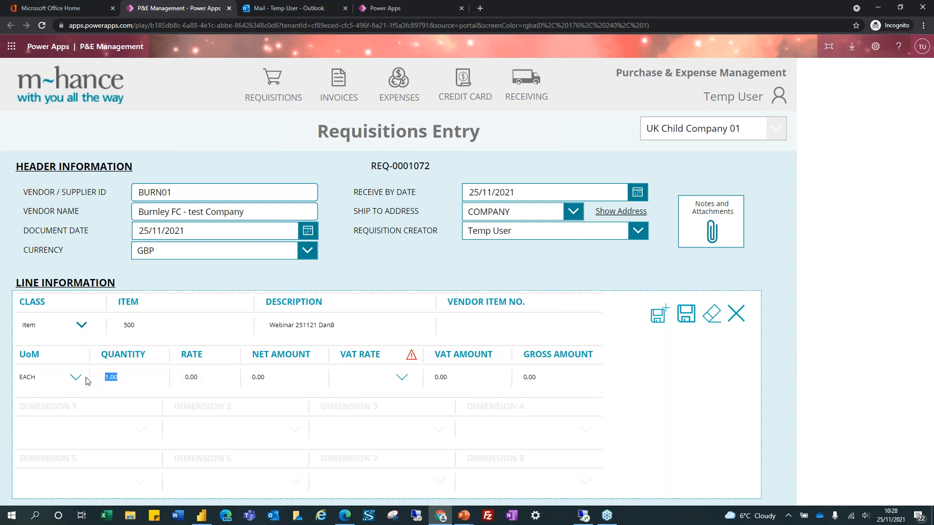
type("50")
key("Tab")
type("2.50")
Apply VAT rate P-20% and save the line, giving a £150.00 total
left_click(402, 378)
scroll(365, 468, "down", 3)
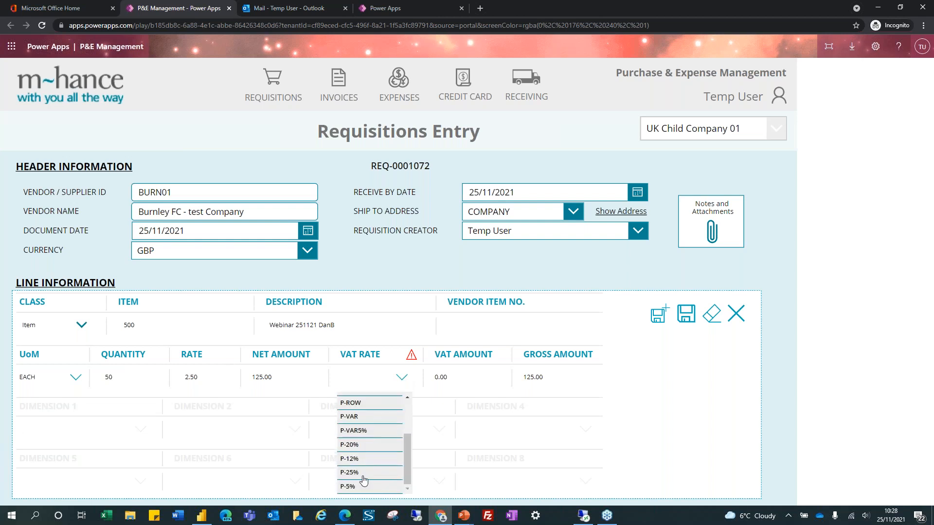
left_click(365, 445)
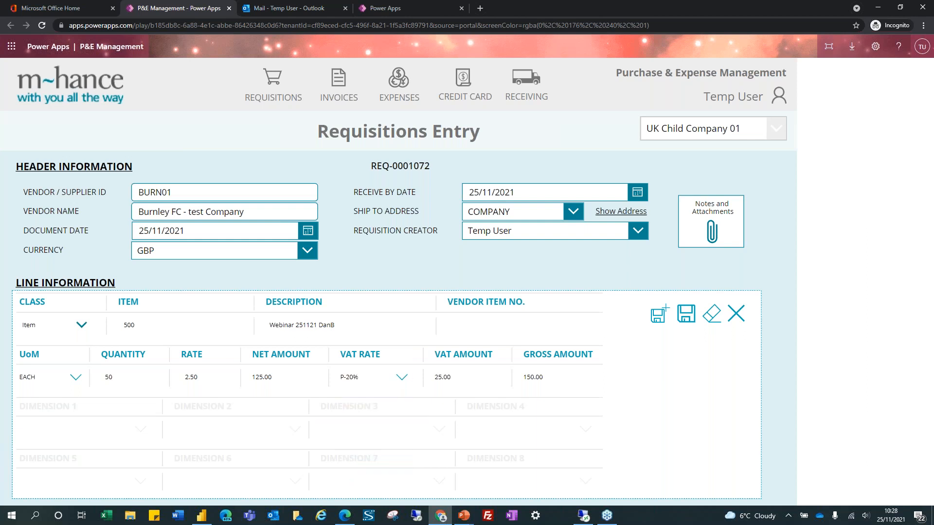
left_click(687, 315)
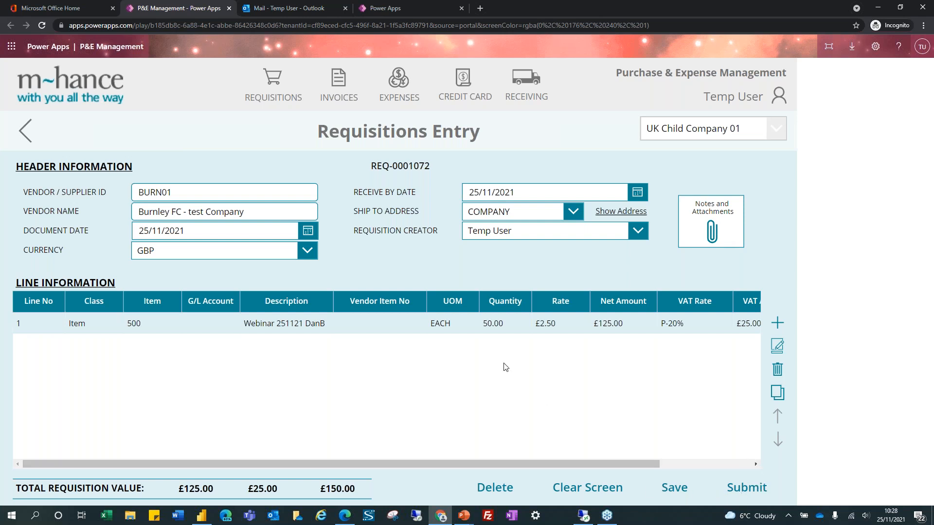
Submit the £150.00 requisition REQ-0001072 so it shows as Awaiting Approval
left_click(751, 492)
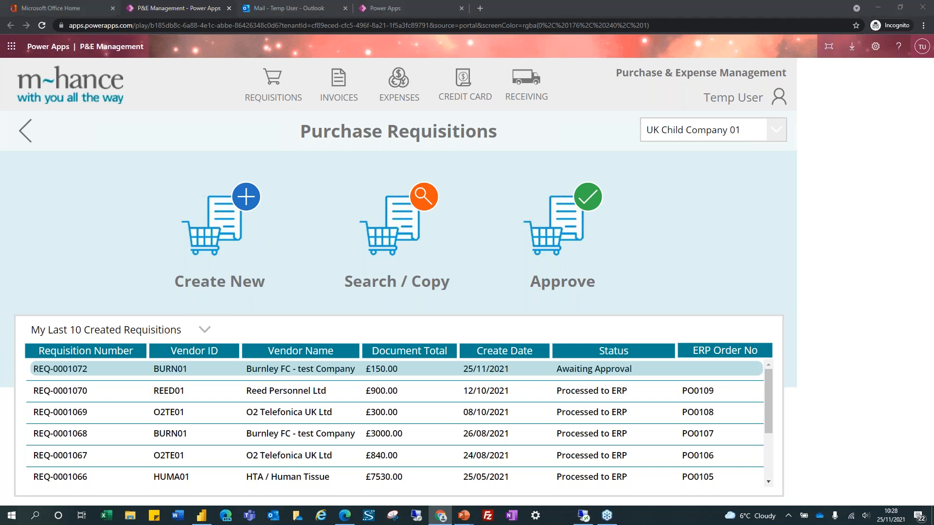
key("alt+Tab")
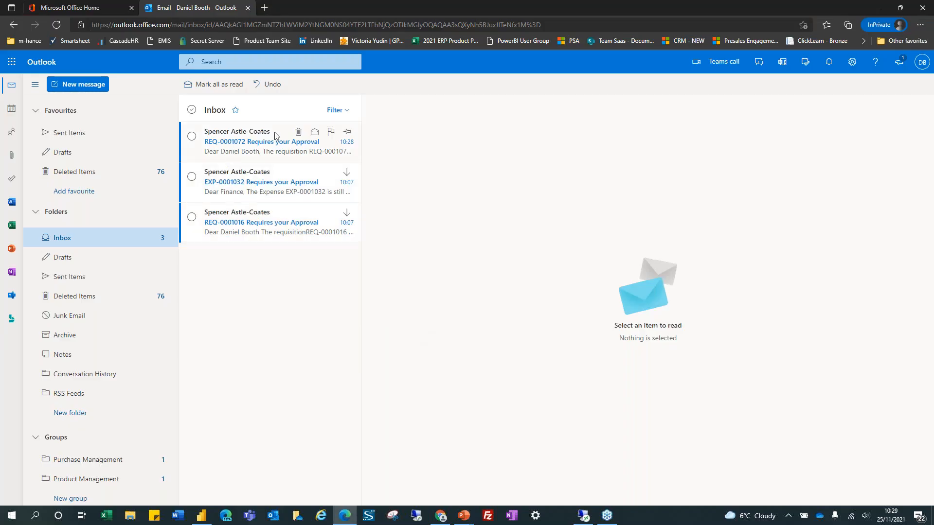
Read the 'REQ-0001072 Requires your Approval' email in the Outlook inbox
left_click(253, 142)
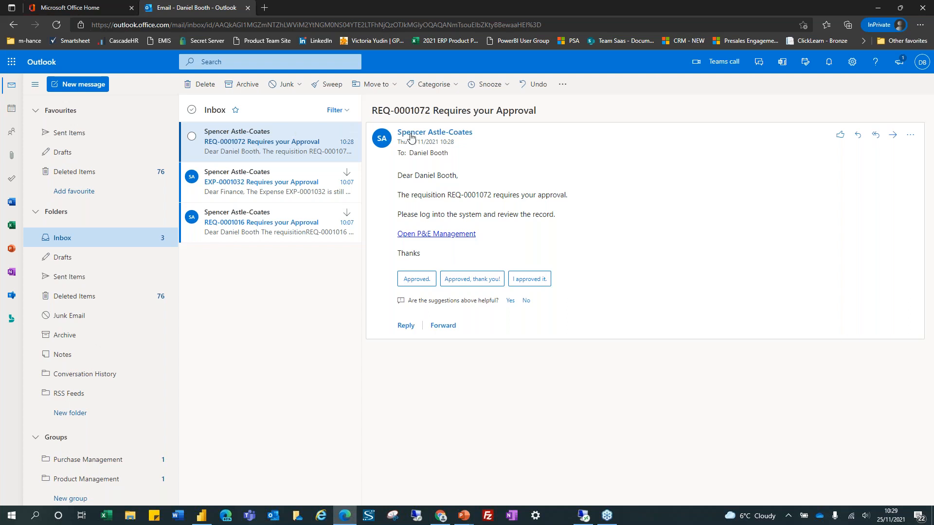
mouse_move(416, 132)
key("alt+Tab")
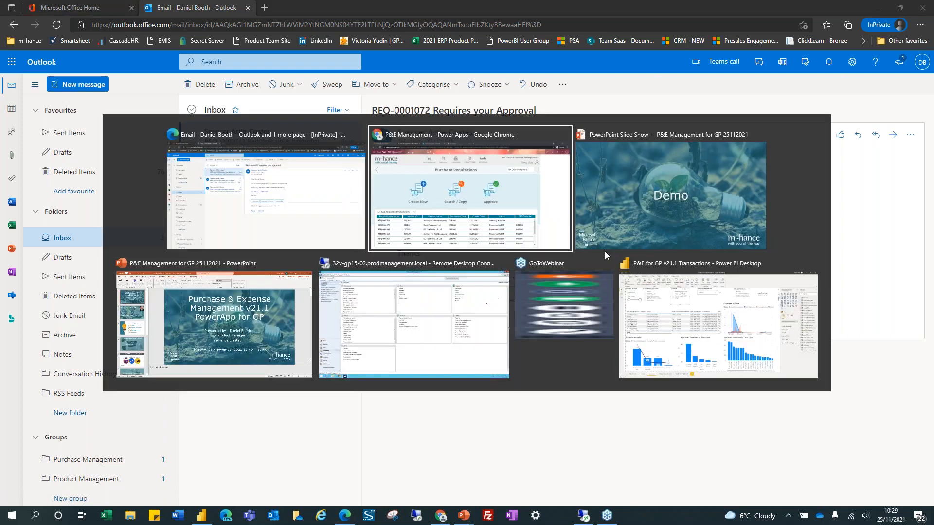
Act as the approving user and open UK Child Company 01's requisitions awaiting approval
left_click(75, 89)
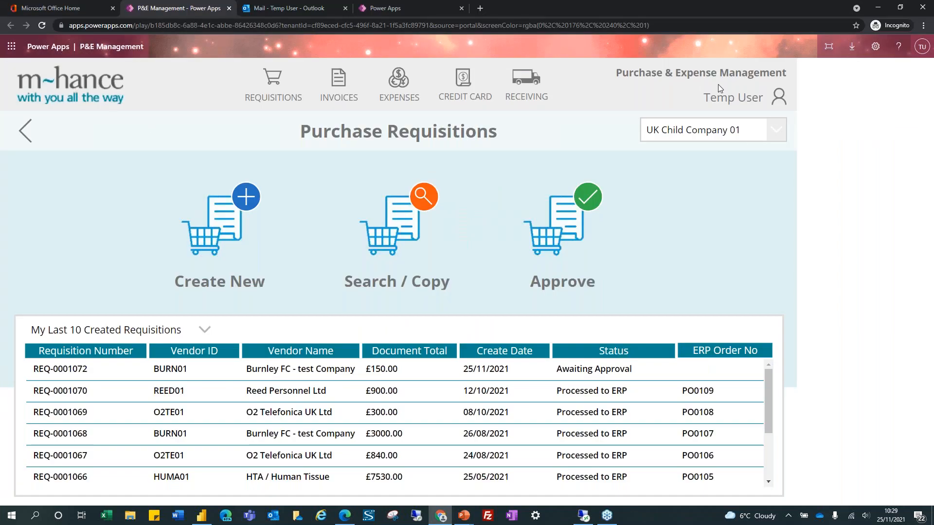
left_click(778, 100)
left_click(738, 120)
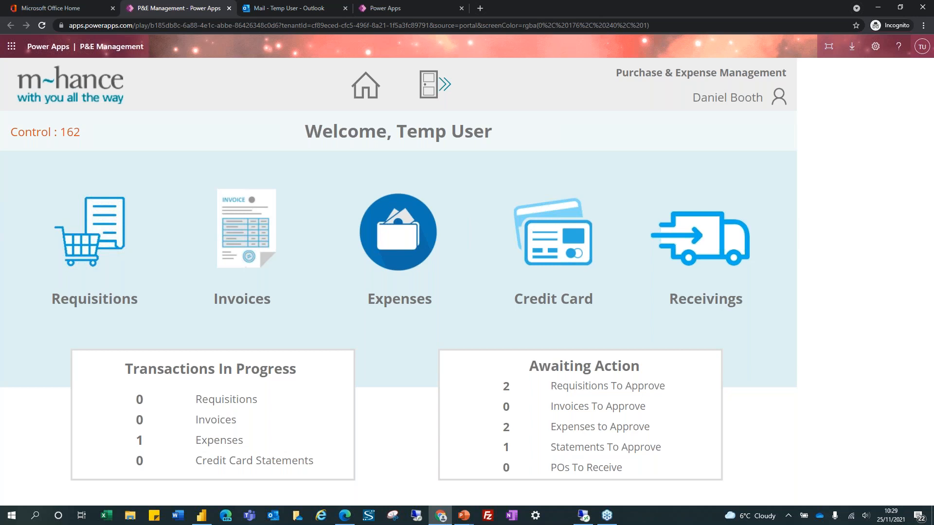
left_click(593, 389)
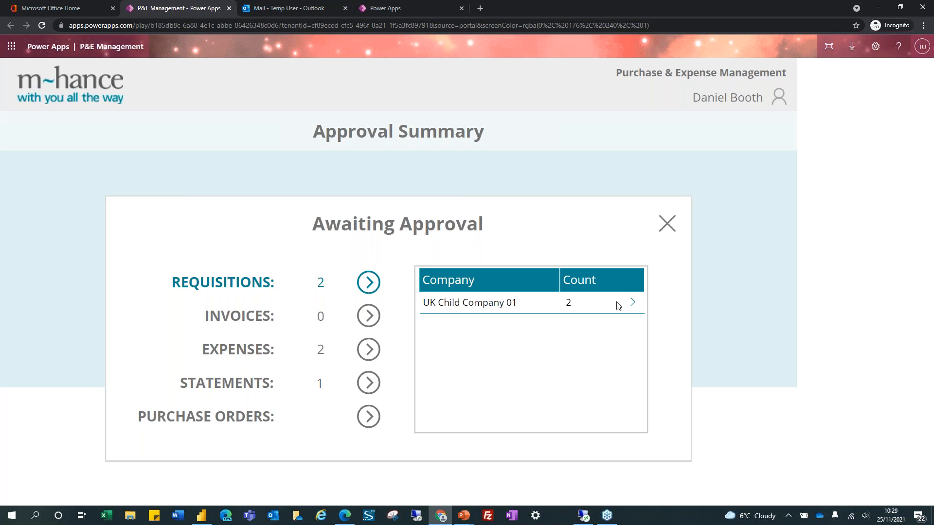
left_click(633, 307)
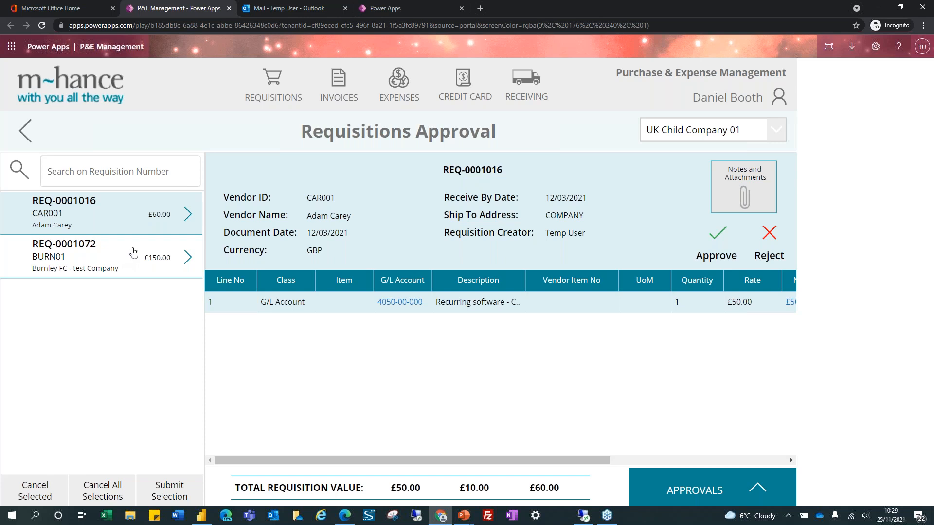
Select REQ-0001072 and review its notes and attachments without changes
left_click(94, 253)
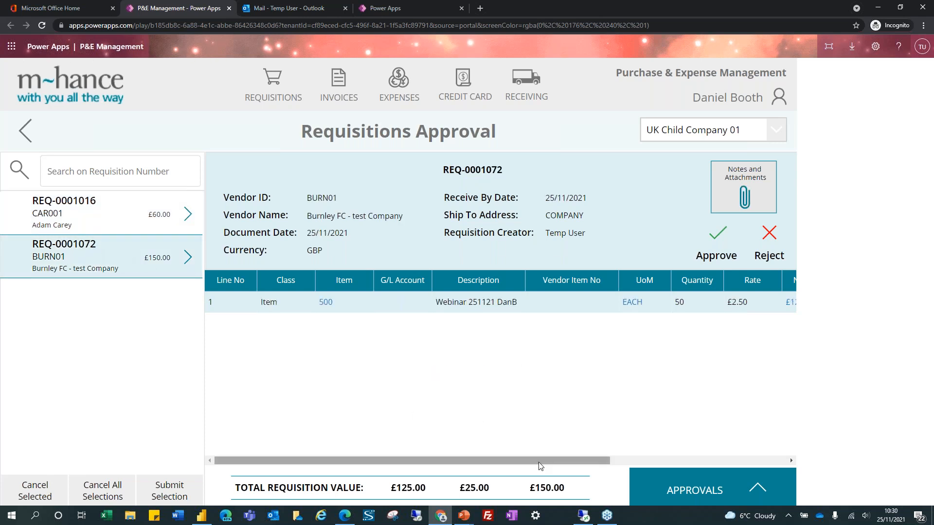
left_click_drag(539, 459, 479, 462)
left_click(744, 199)
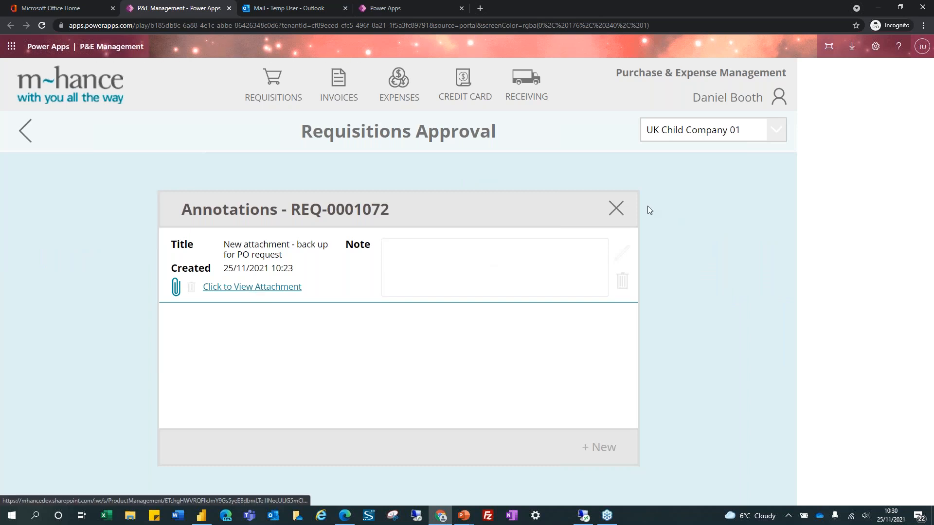
left_click(616, 209)
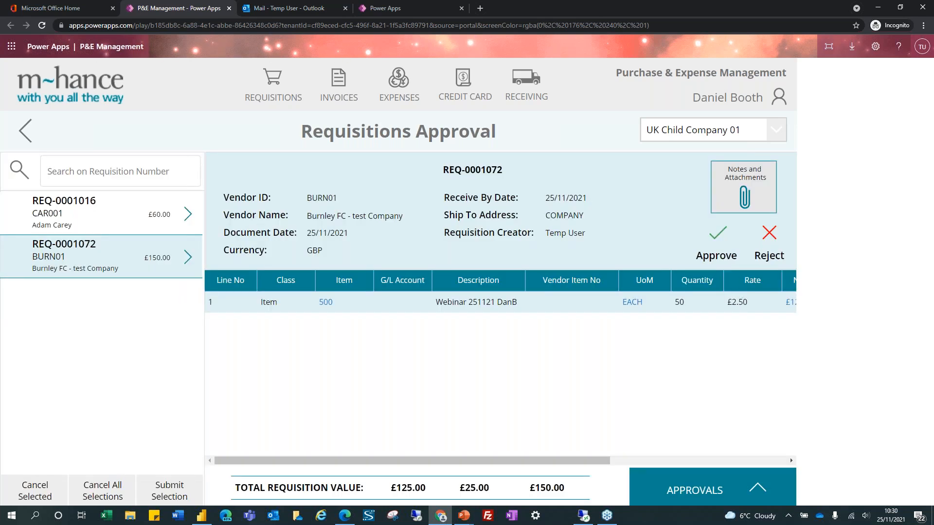
Cancel a trial rejection note, then open line 1's details: net £125.00, P-20% VAT £25.00
left_click_drag(569, 460, 769, 460)
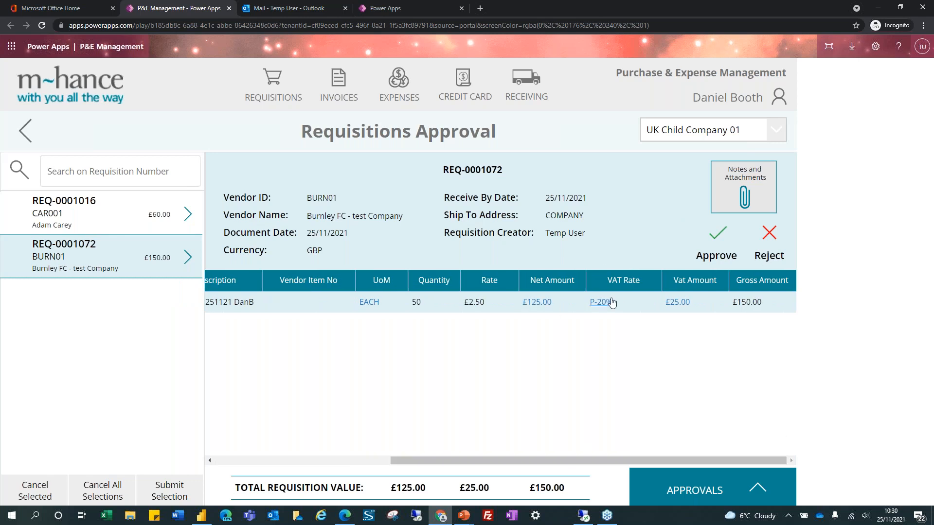
left_click(770, 233)
left_click(315, 306)
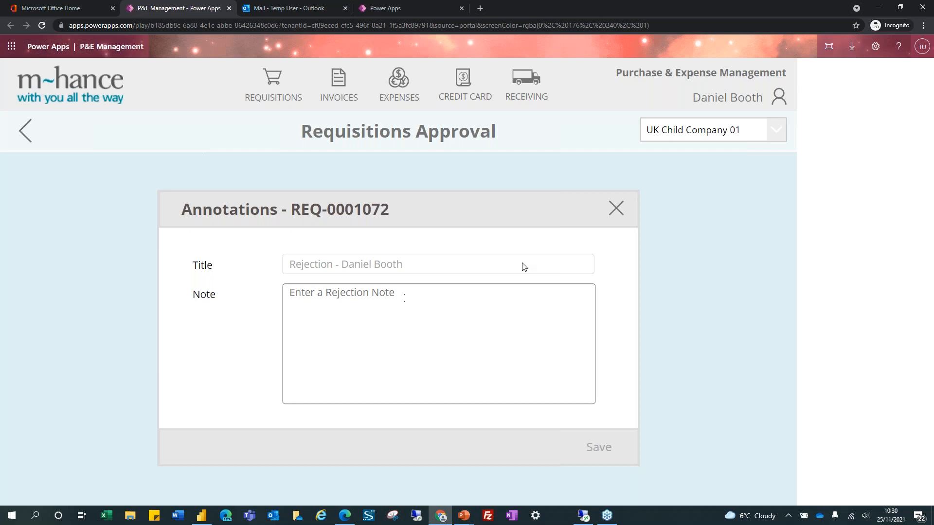
left_click(616, 208)
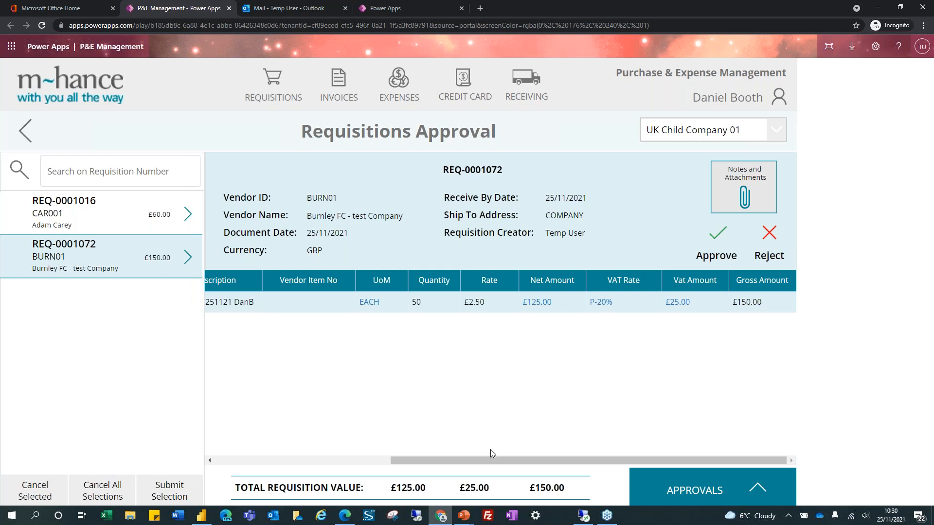
left_click_drag(490, 461, 546, 455)
left_click(537, 304)
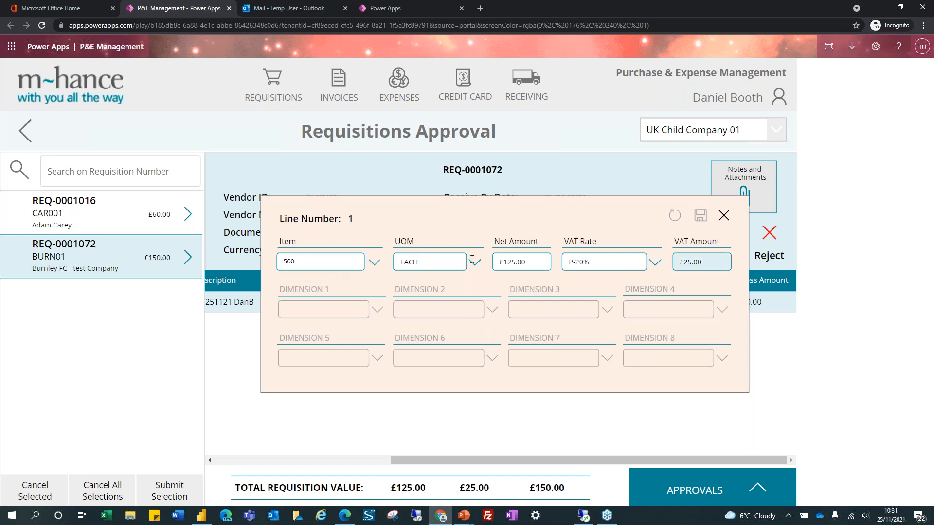
Close line 1's details unchanged and tick REQ-0001072 as approved
left_click(724, 215)
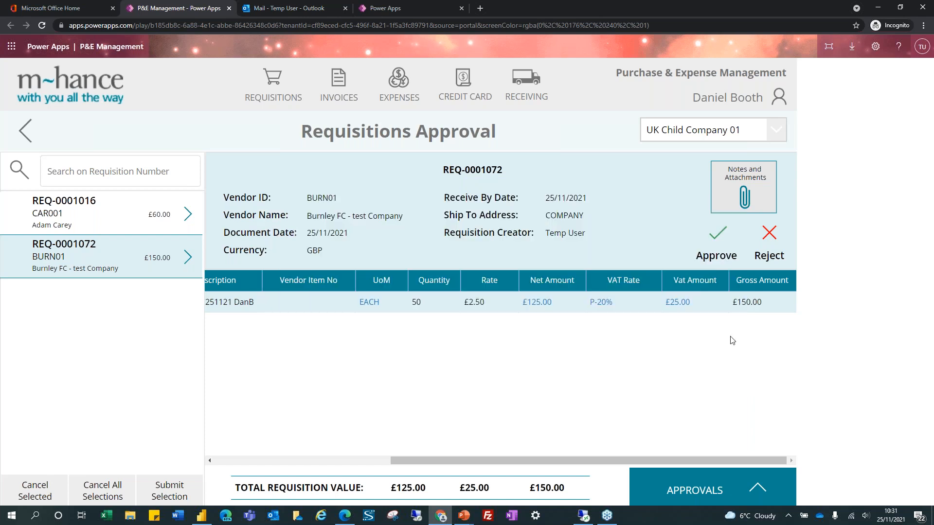
left_click(719, 236)
Submit the REQ-0001072 approval and return home, where 0 requisitions await approval
left_click(170, 492)
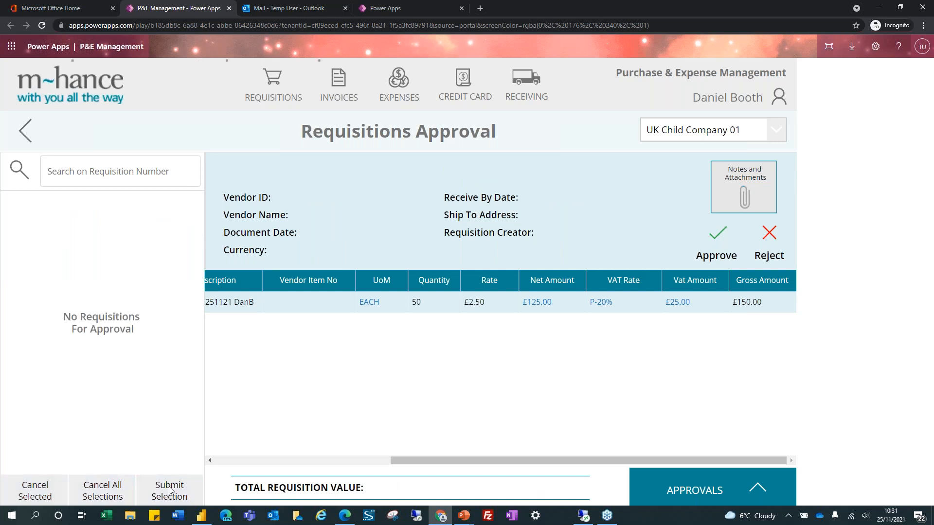
left_click(77, 69)
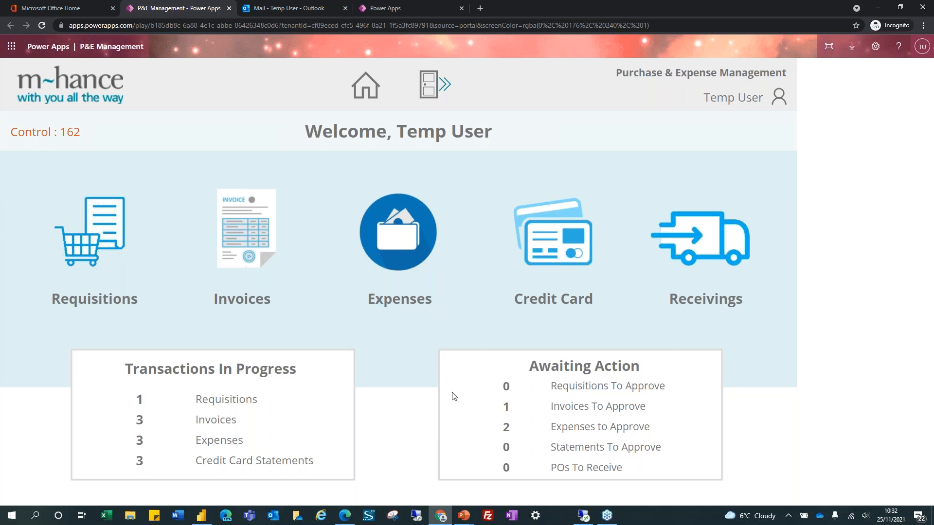
Confirm REQ-0001072 is Fully Approved in the requisitions list, then bring up Dynamics GP Purchasing
left_click(101, 239)
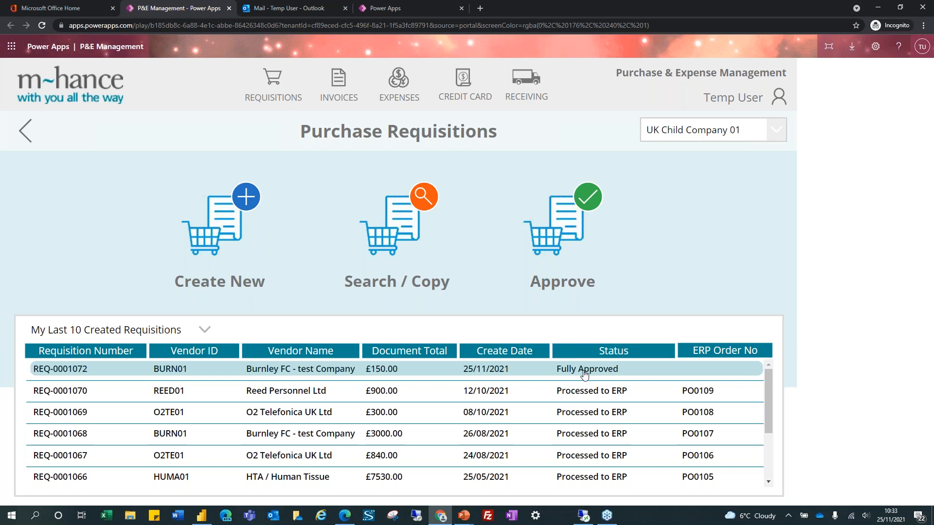
left_click(77, 95)
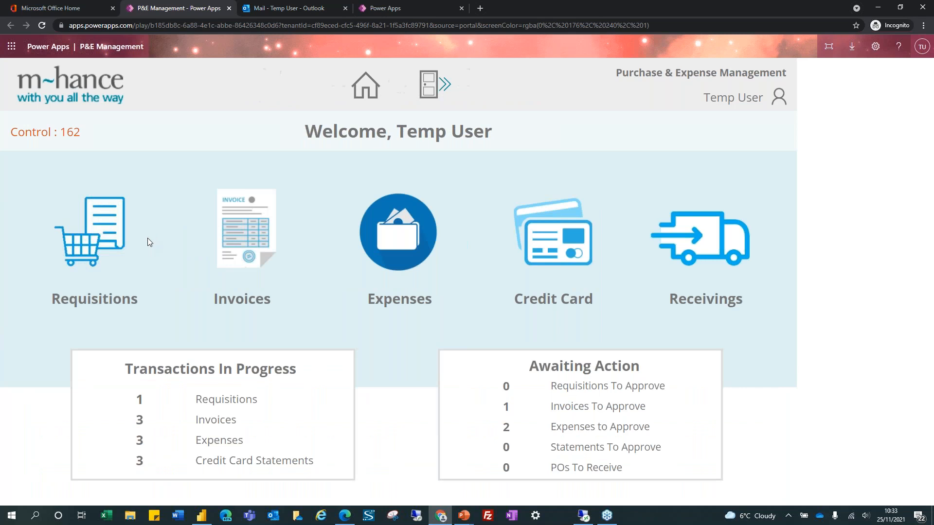
left_click(98, 248)
left_click(68, 76)
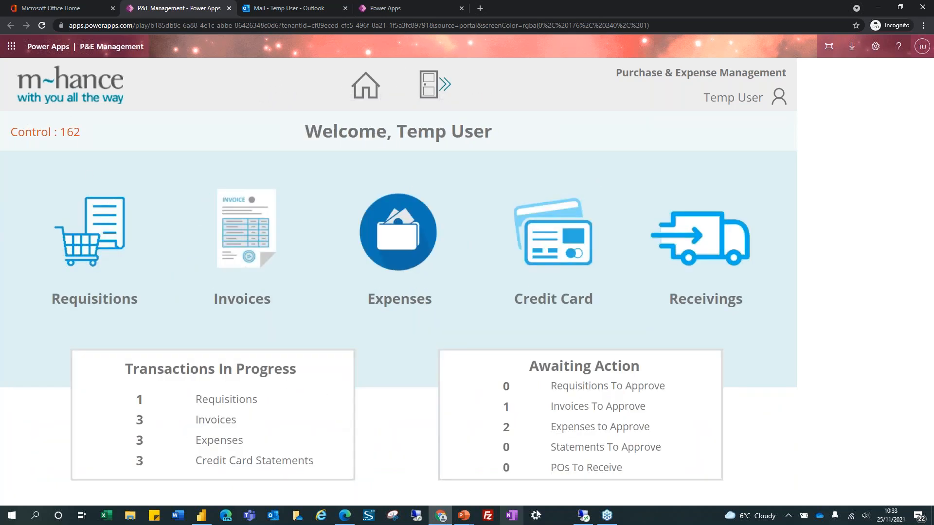
left_click(583, 515)
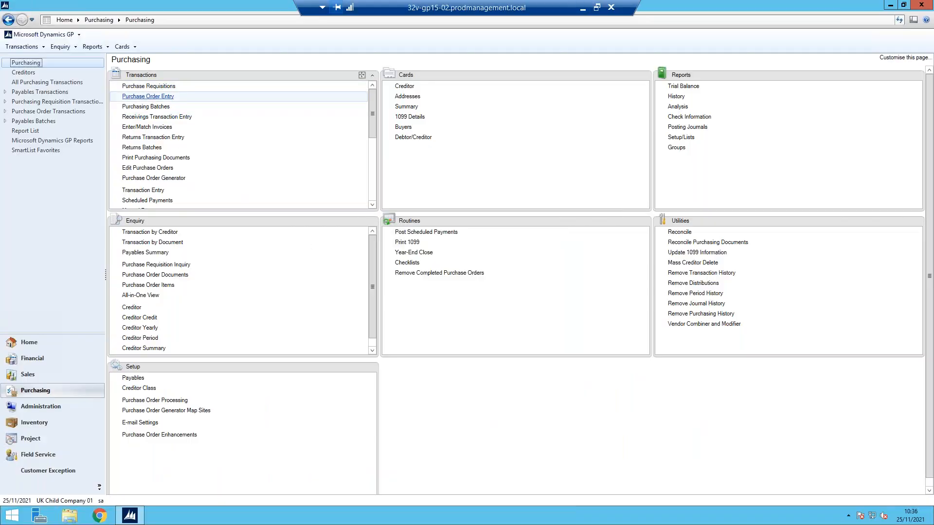
Inspect Dynamics GP purchase order PO0111 for BURN01: 50 of item 500, 'Webinar 251121 DanB', £150.00
left_click(147, 96)
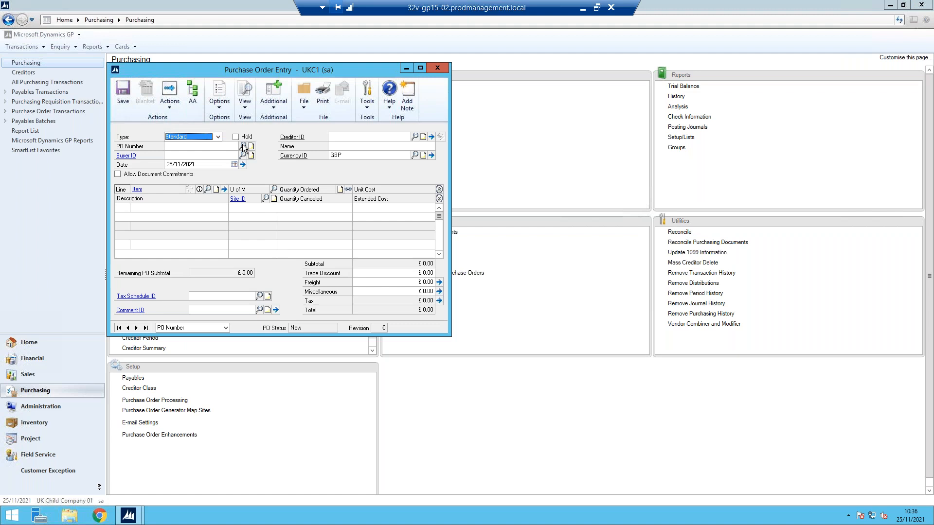
left_click(244, 146)
scroll(248, 258, "down", 15)
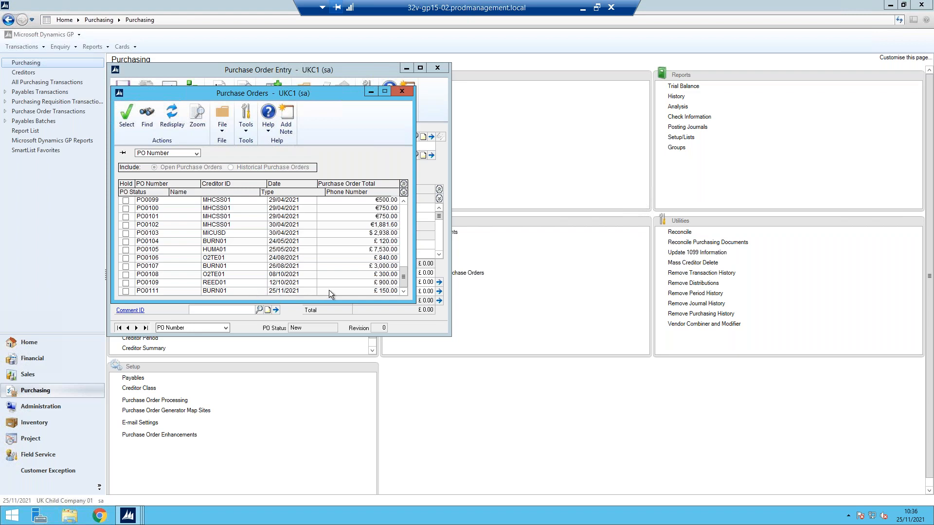
double_click(157, 291)
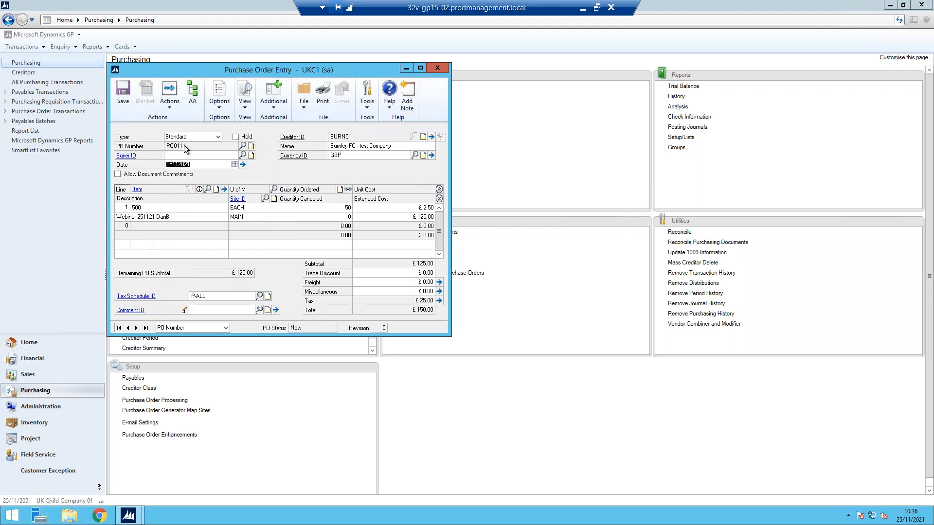
left_click(122, 217)
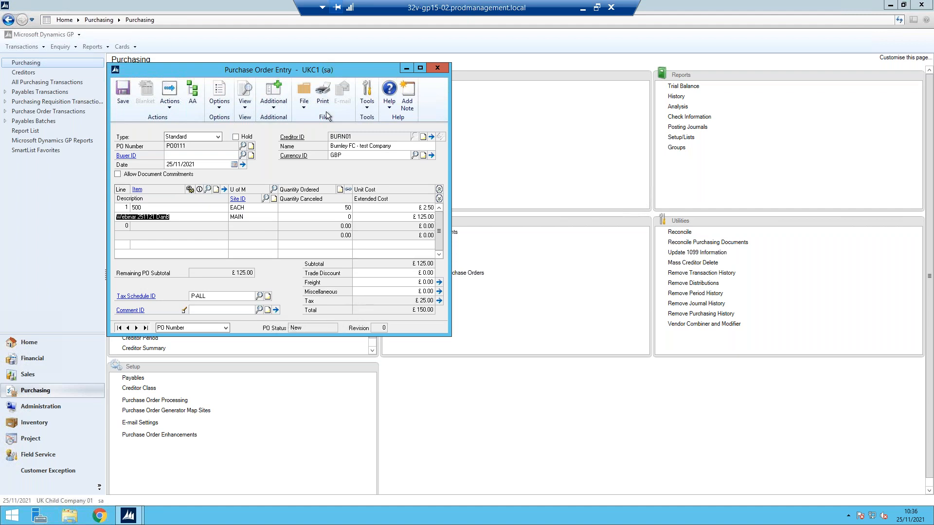
left_click(442, 73)
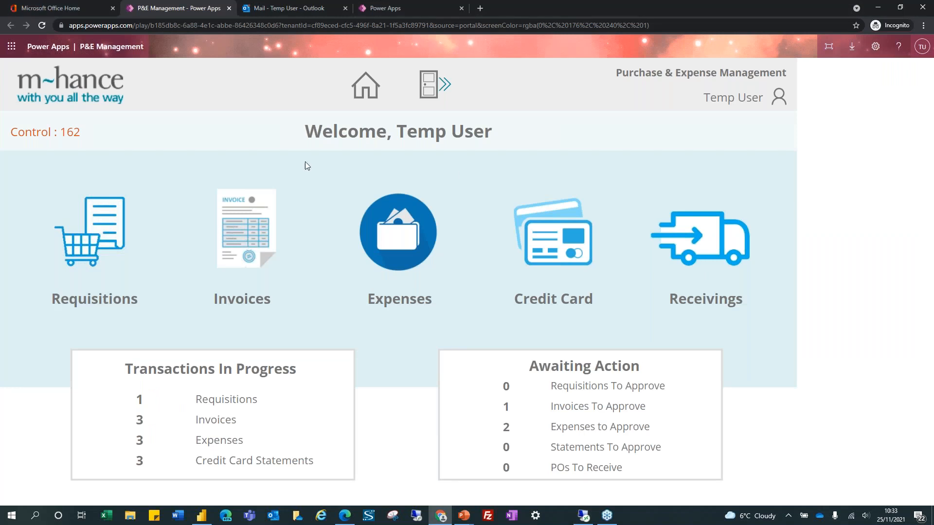
Open Purchase Requisitions to confirm REQ-0001072 is Processed to ERP with order PO0111
left_click(103, 238)
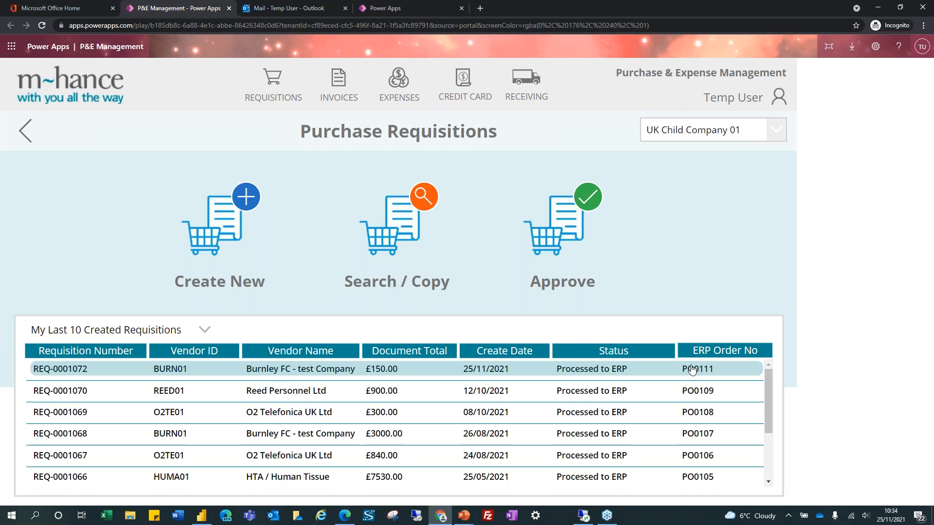
In Outlook, open the 'REQ-0001072 has been Approved' email and highlight the PO0111 sentence
left_click(318, 8)
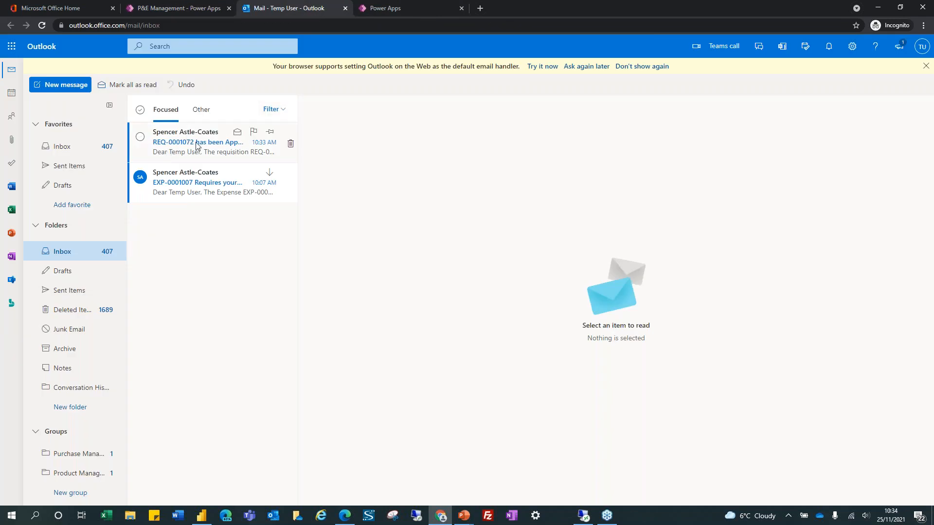
left_click(193, 148)
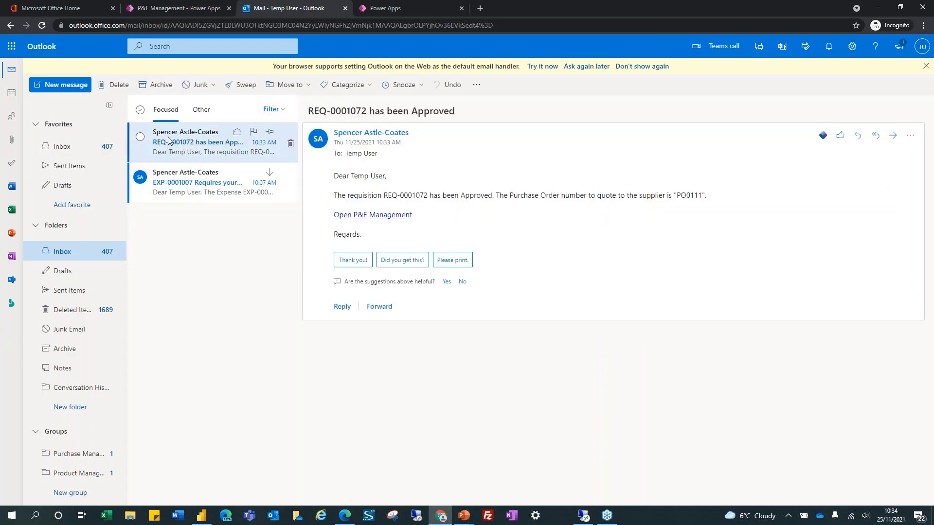
left_click_drag(366, 196, 703, 198)
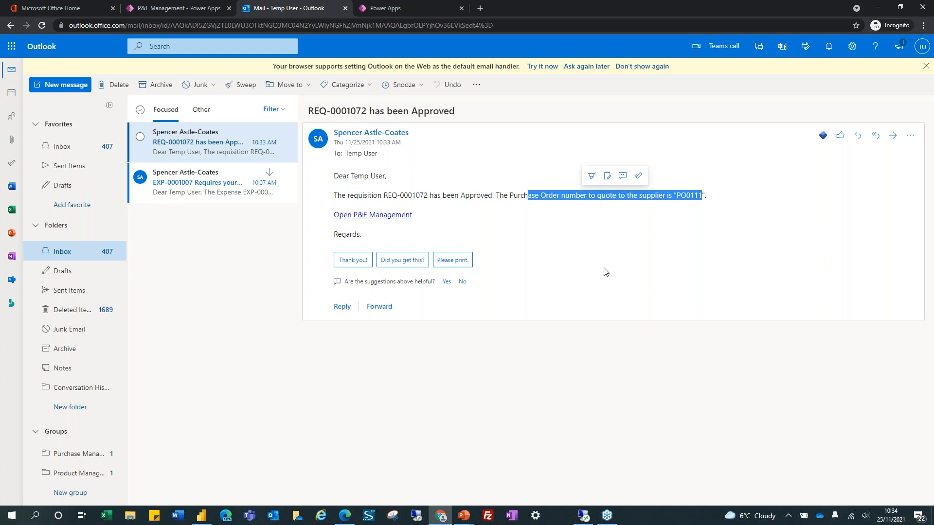
Start a new purchase invoice for vendor GSMP01, The Giant Screen at MP
left_click(199, 8)
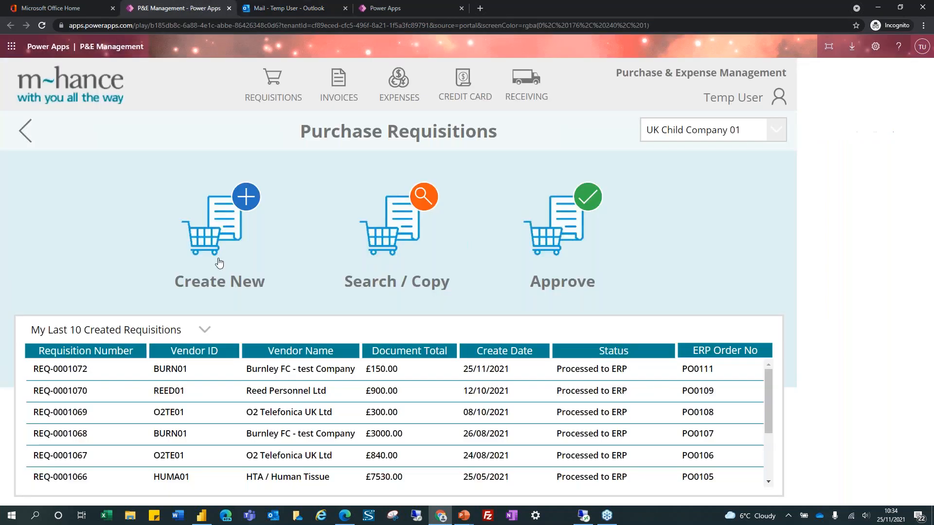
left_click(75, 88)
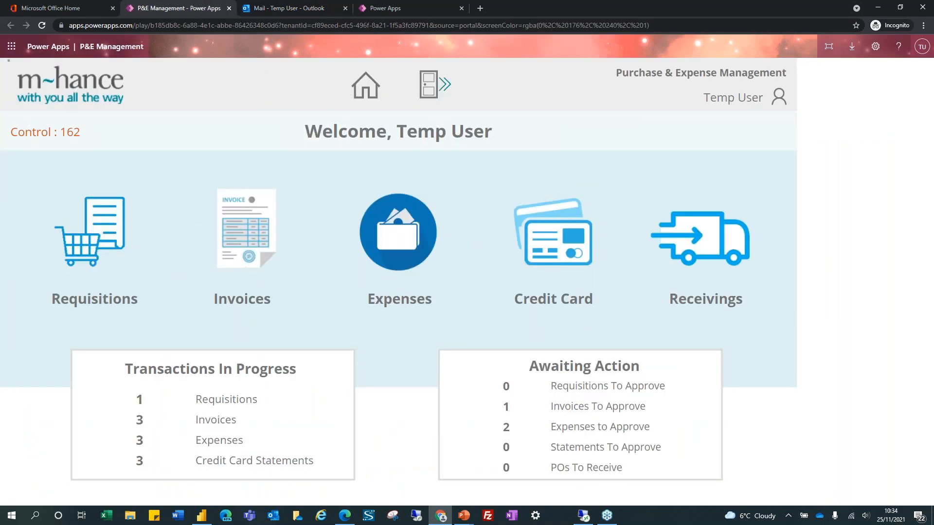
left_click(242, 271)
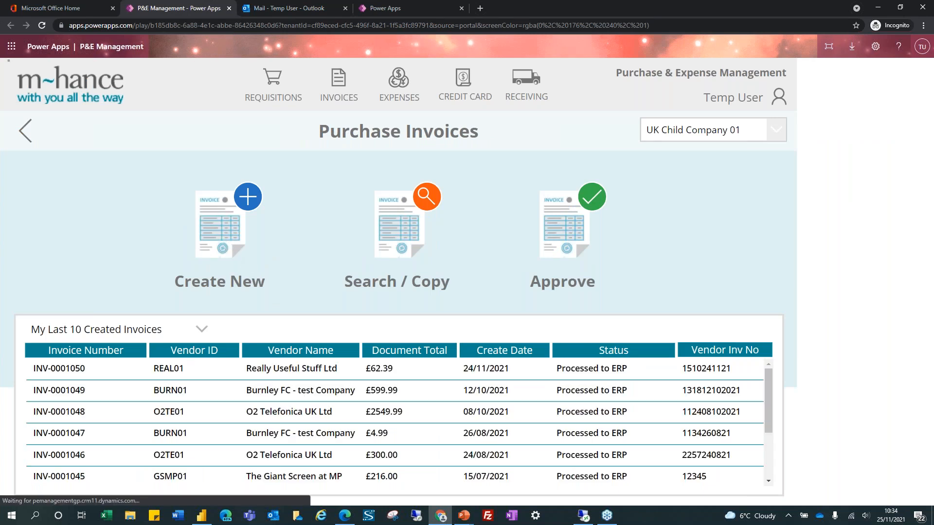
left_click(221, 229)
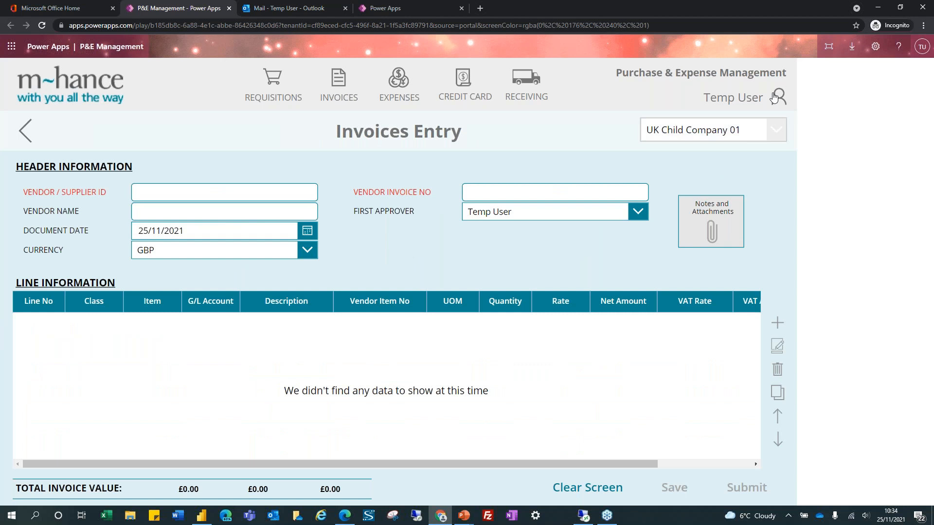
left_click(219, 195)
type("g")
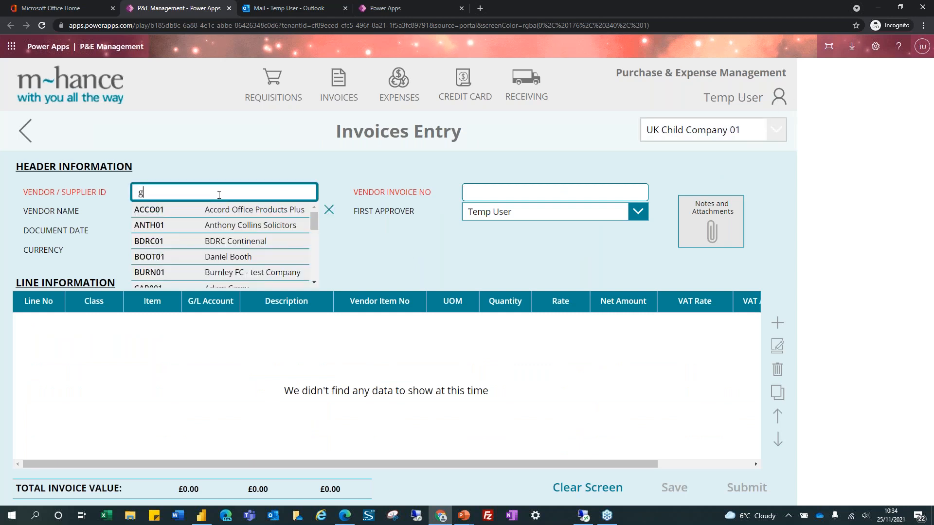
type("sm")
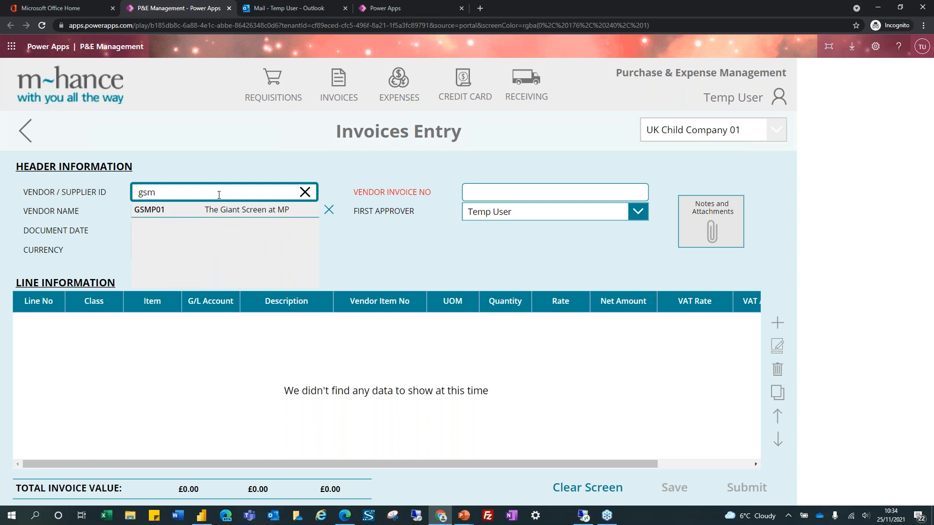
left_click(238, 214)
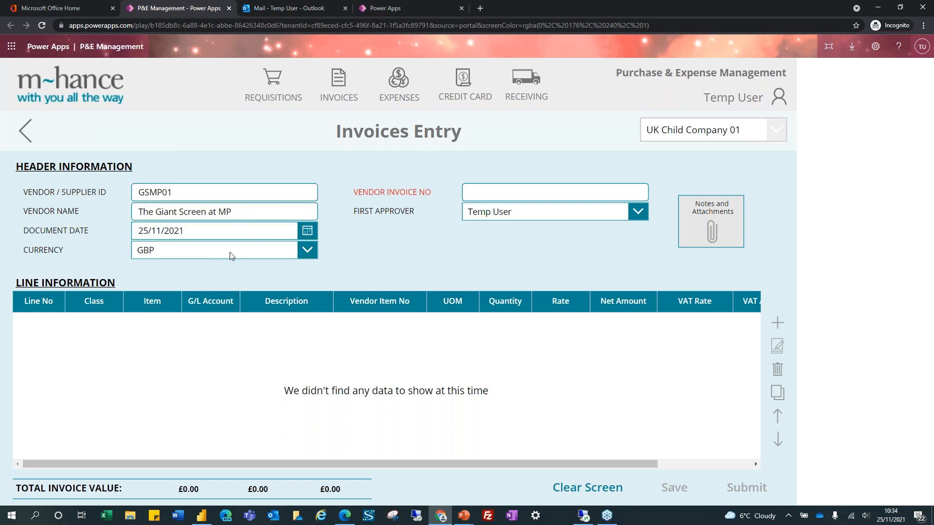
left_click(547, 191)
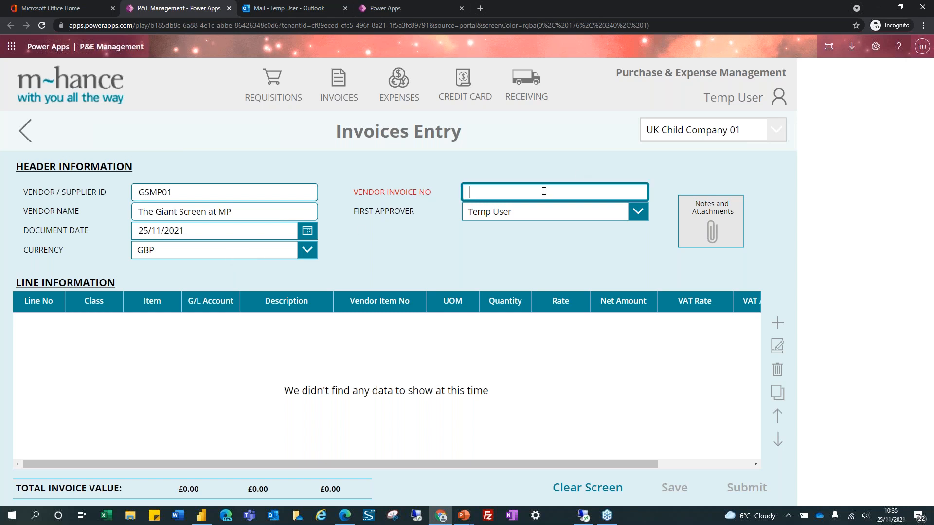
type("1335")
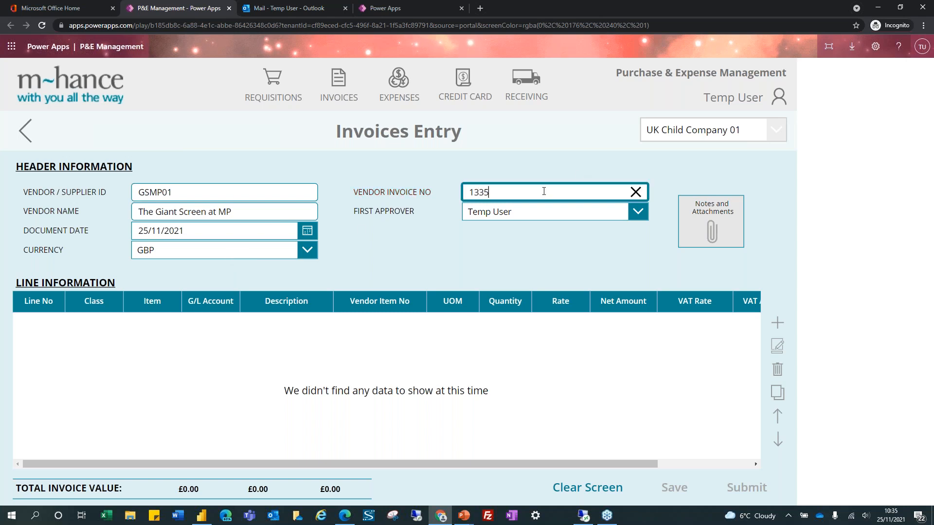
key("BackSpace")
key("BackSpace")
type("03525112021")
left_click(623, 212)
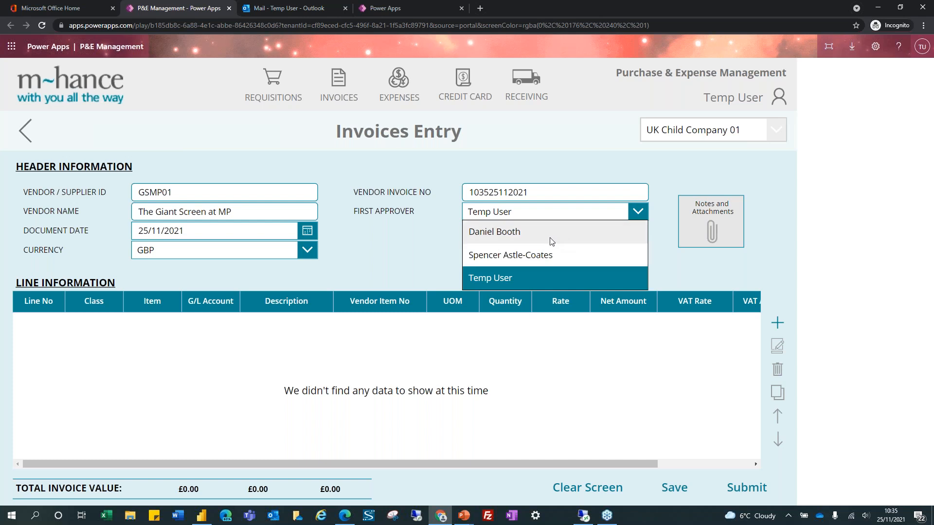
left_click(552, 242)
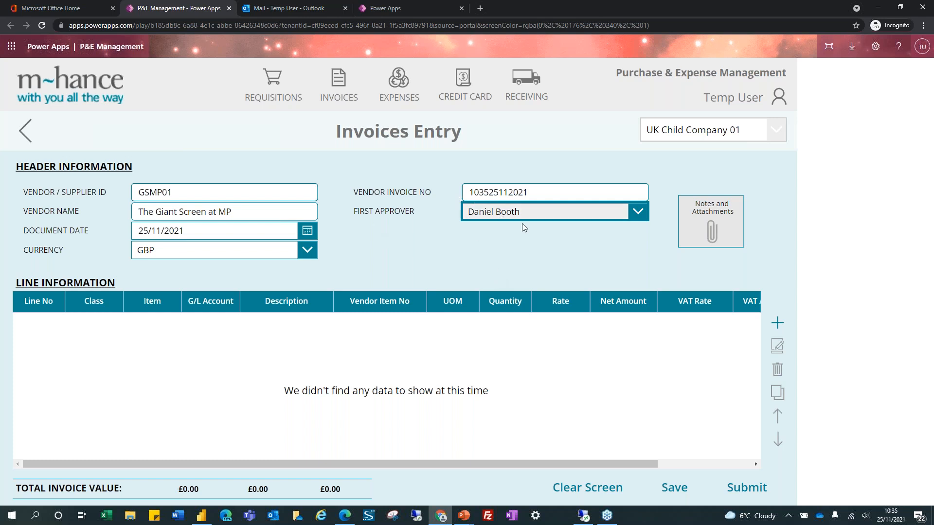
left_click(677, 491)
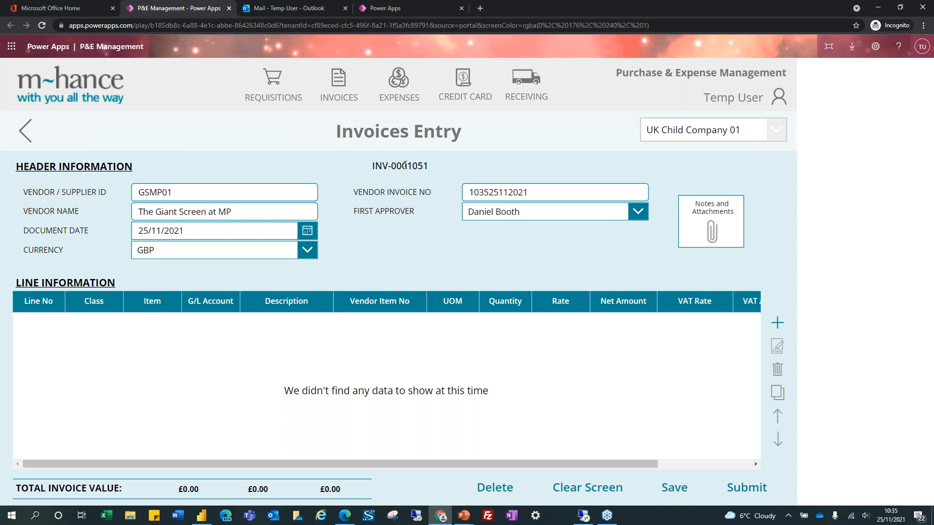
left_click_drag(392, 161, 431, 167)
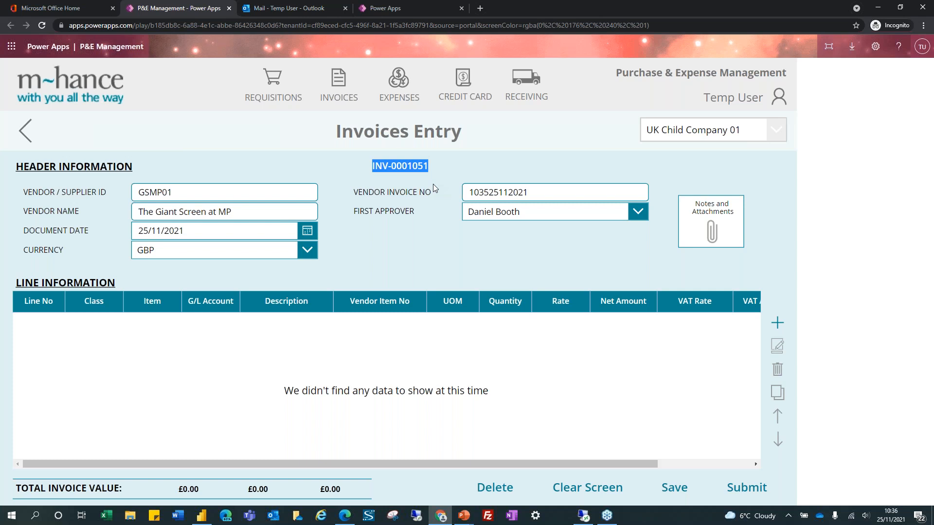
left_click(712, 233)
left_click(605, 446)
left_click(344, 258)
type("Inv")
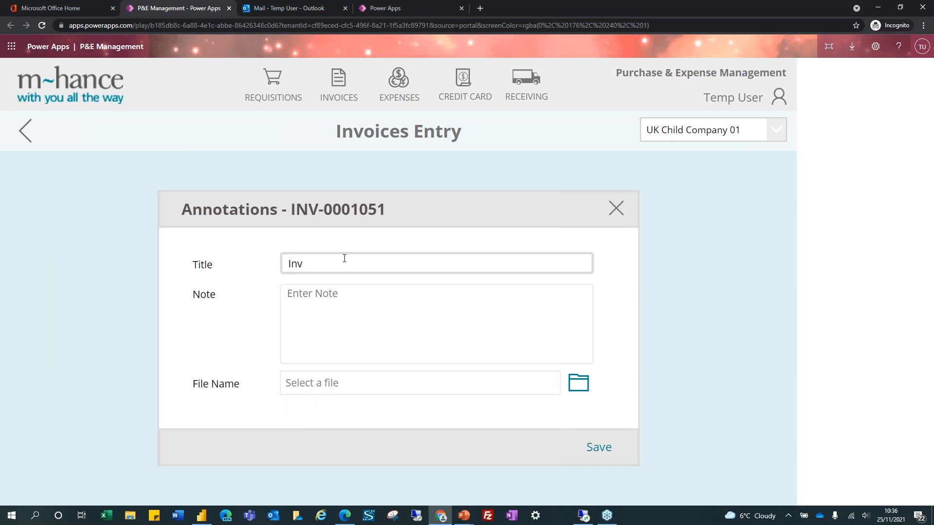
type(" 103525112021")
Attach lt16400961_quantized.png to the note, save it, and preview the attachment
left_click(580, 386)
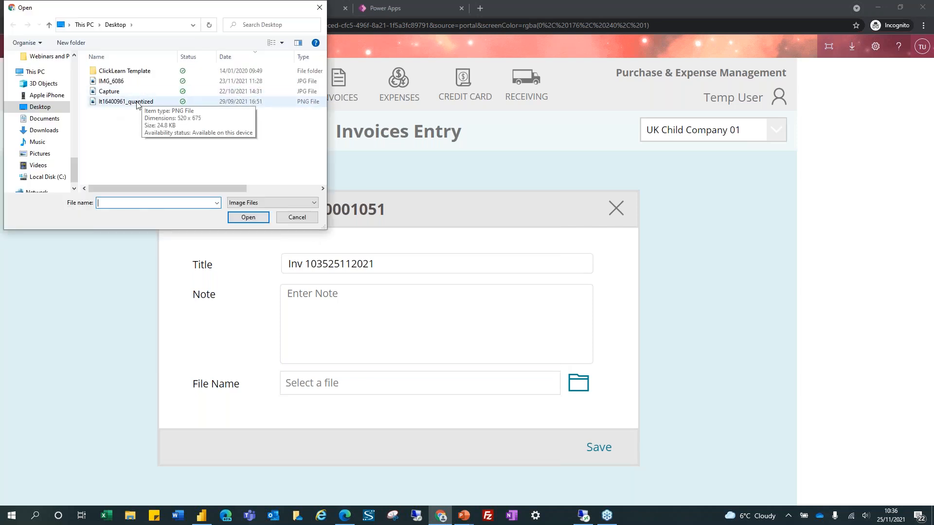
double_click(122, 101)
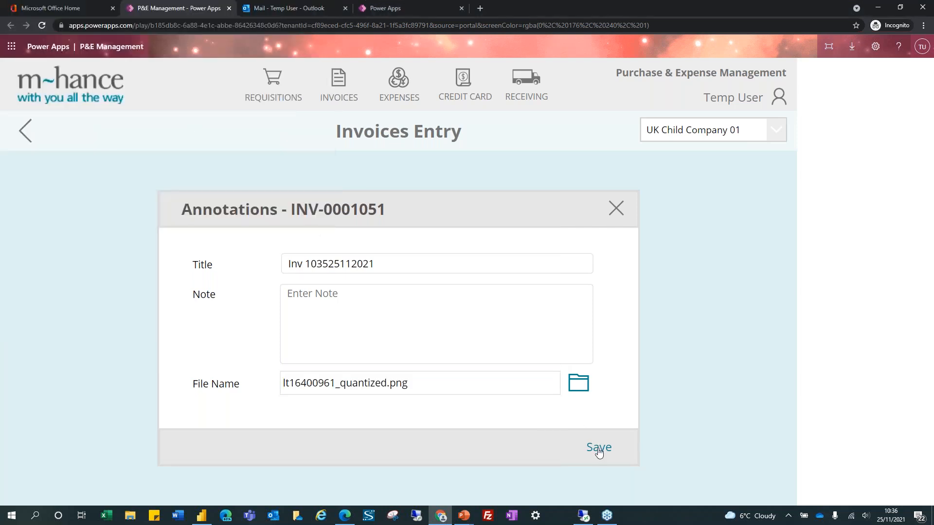
left_click(599, 448)
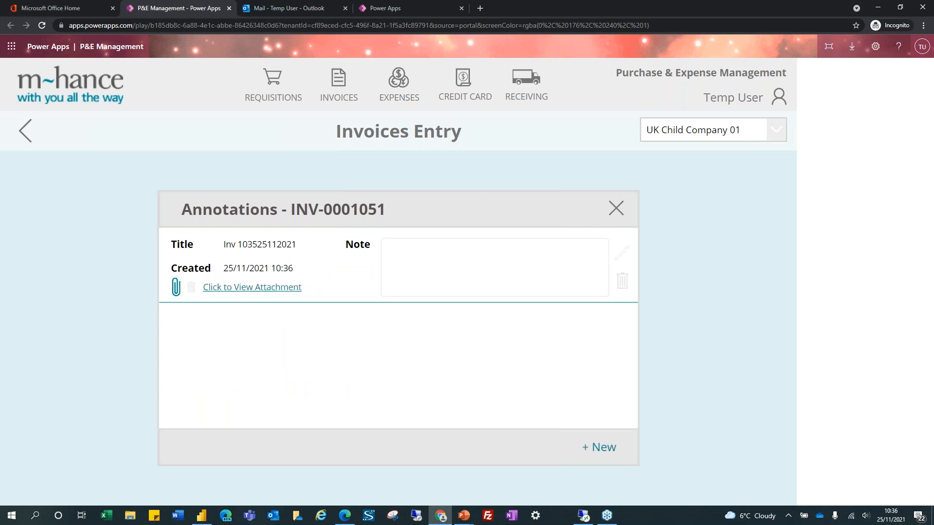
left_click(265, 288)
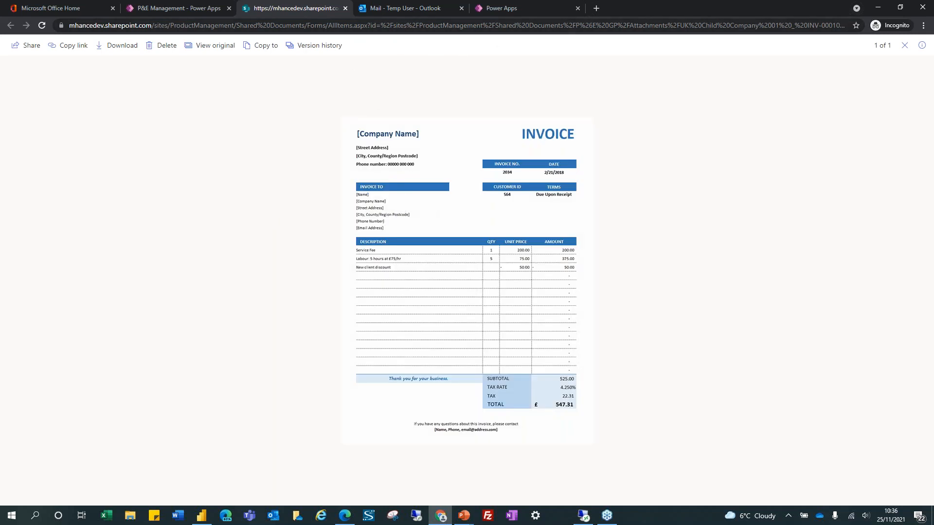
left_click(344, 9)
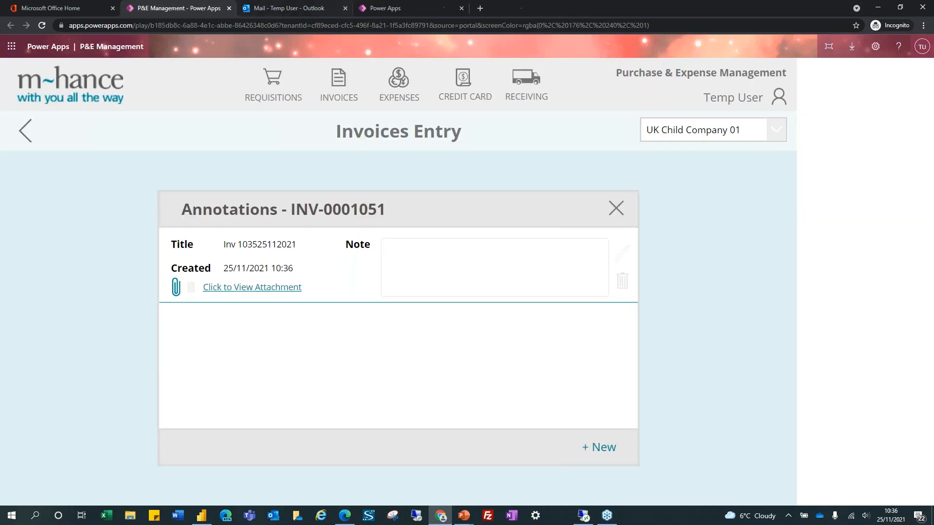
left_click(614, 207)
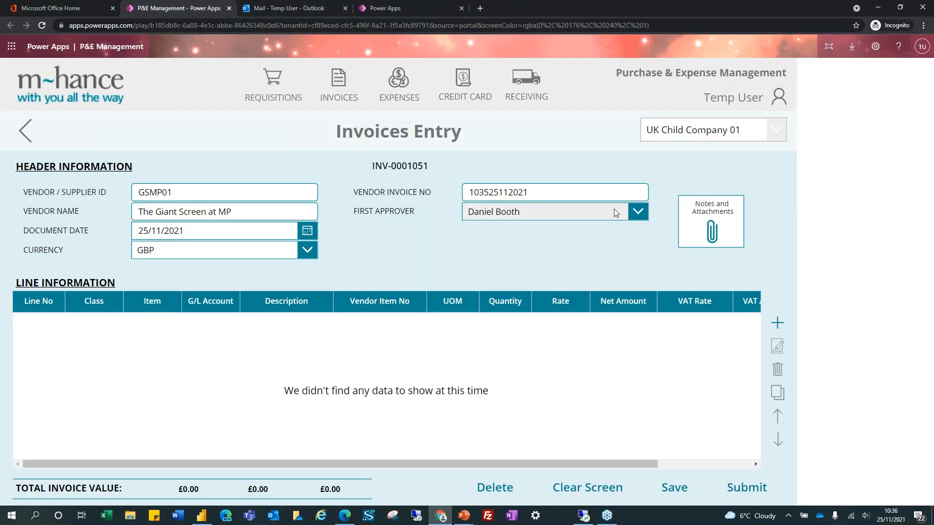
Submit INV-0001051 for approval, review it, and return to the Invoices list
left_click(755, 495)
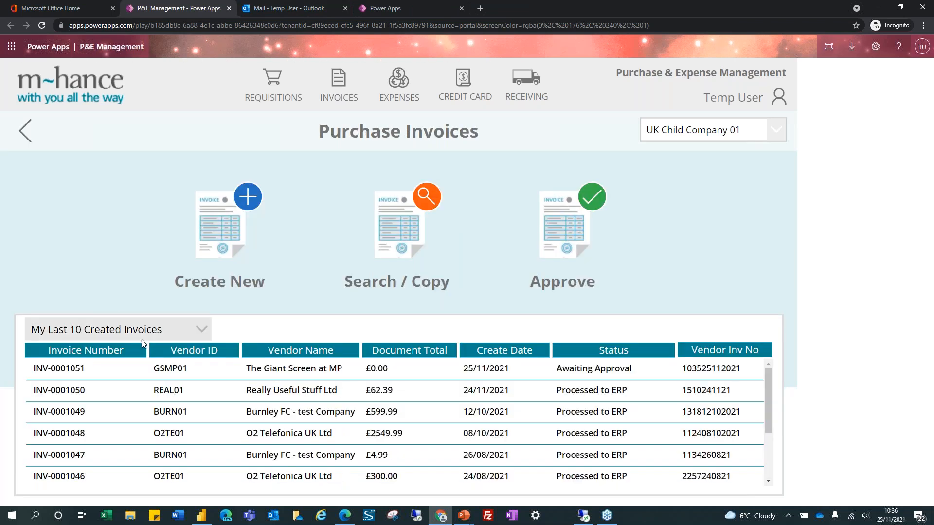
left_click(80, 370)
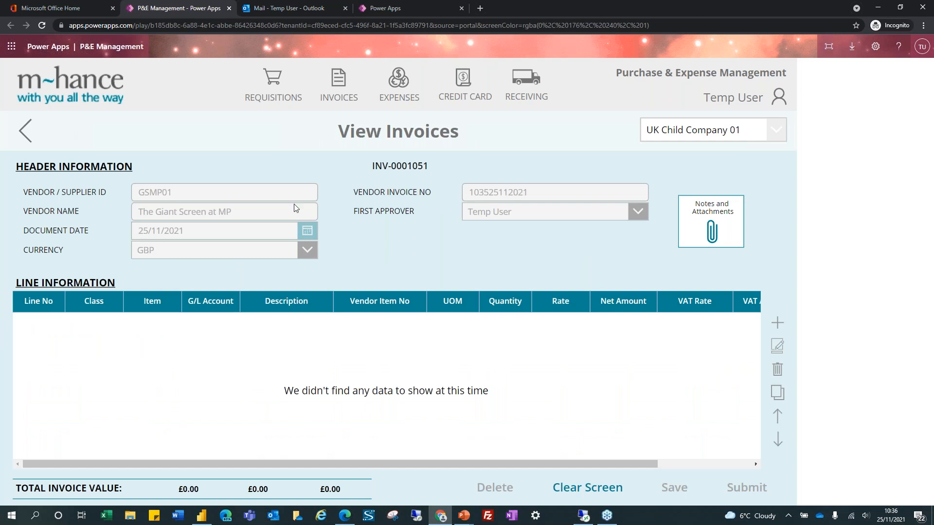
left_click(91, 89)
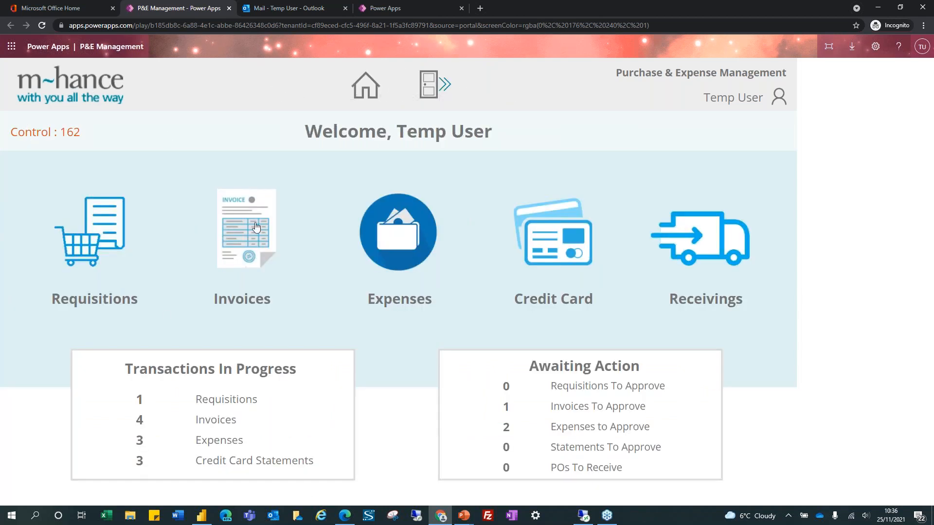
left_click(257, 227)
left_click(235, 222)
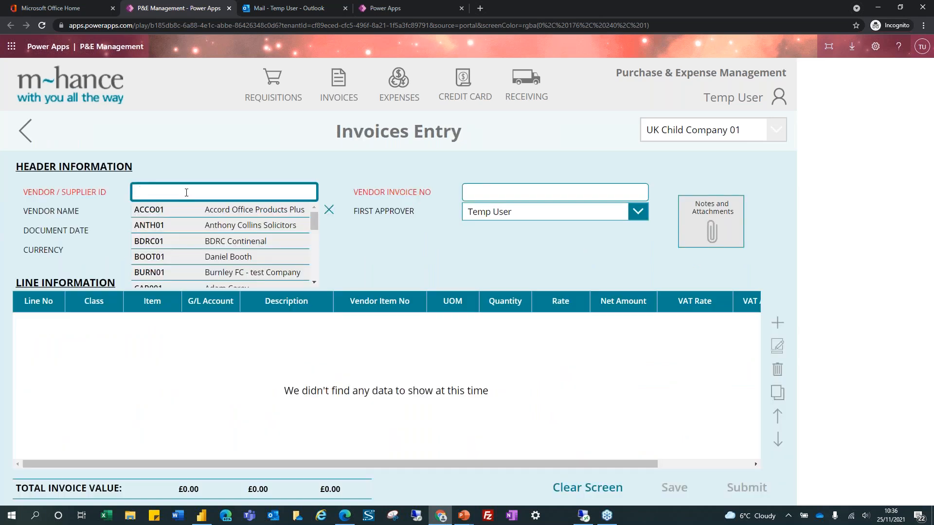
type("gsmp")
left_click(149, 210)
left_click(489, 194)
type("103625112021")
left_click(578, 214)
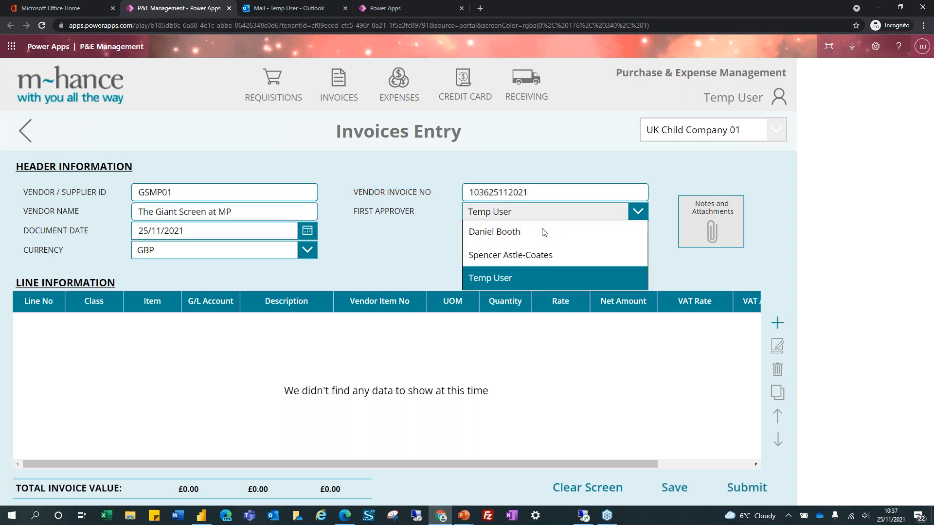
left_click(542, 232)
left_click(777, 323)
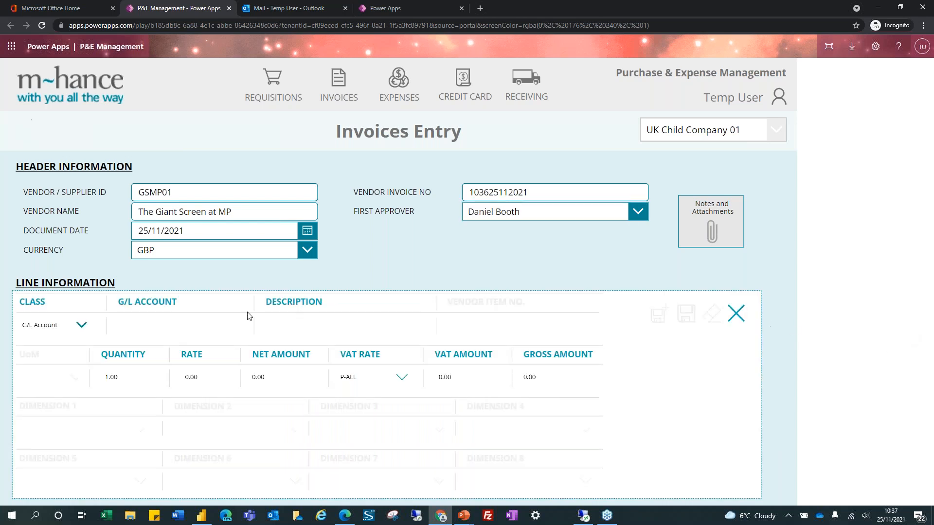
Set the line to G/L 6101-00-210 Company events, description '- Inv process', rate 200.00
left_click(172, 325)
type("company")
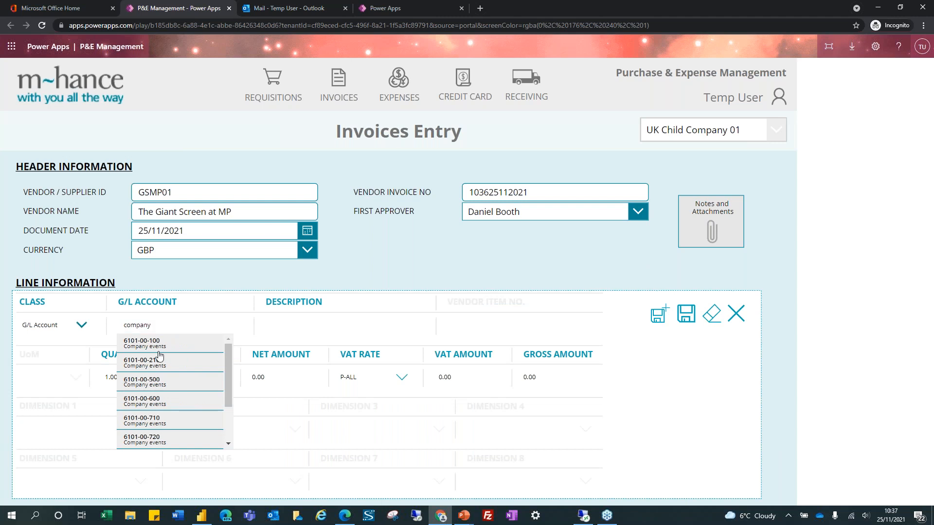
left_click(159, 357)
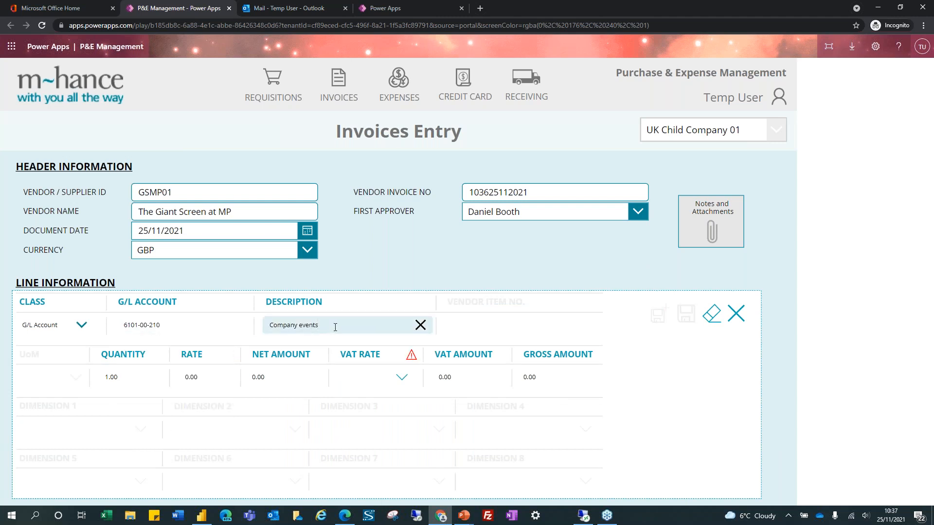
type("- Inv process")
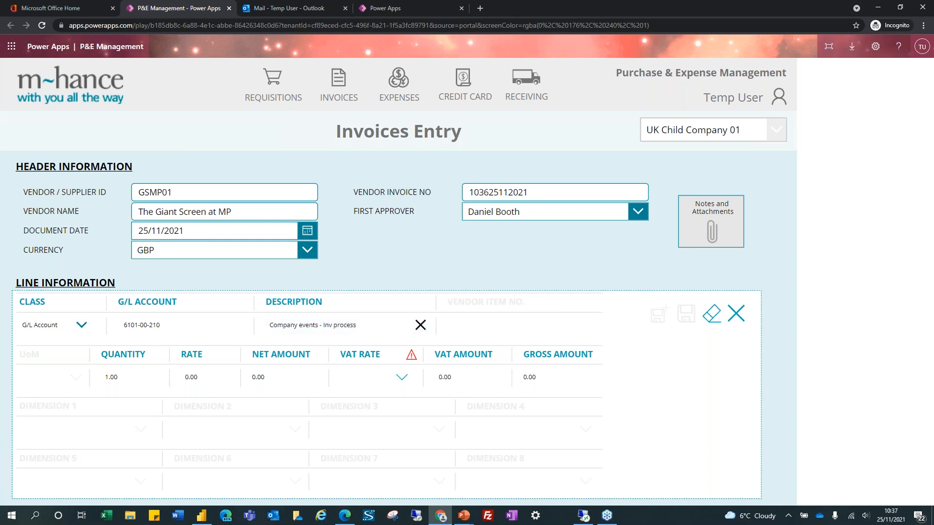
left_click(192, 373)
type("200.00")
Set VAT rate P-20%, override the VAT amount to 39.99, and save the line
left_click(401, 378)
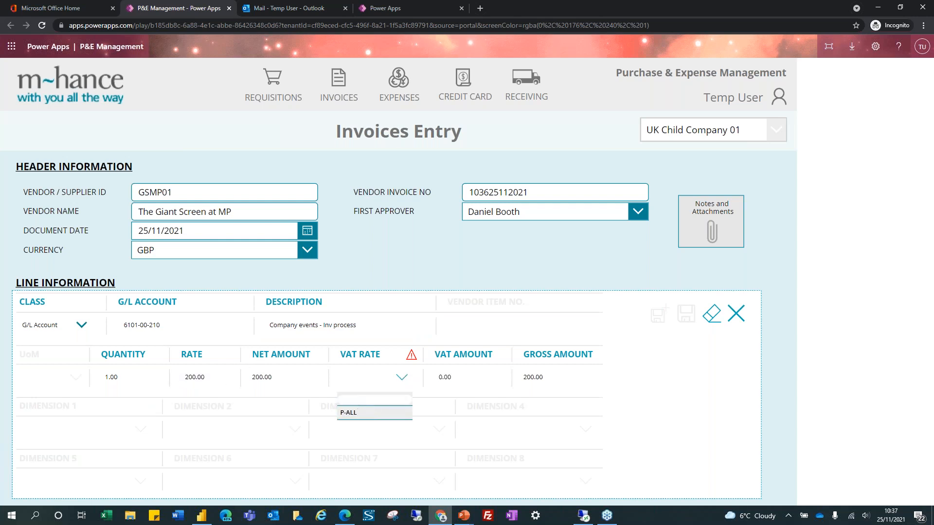
left_click(406, 399)
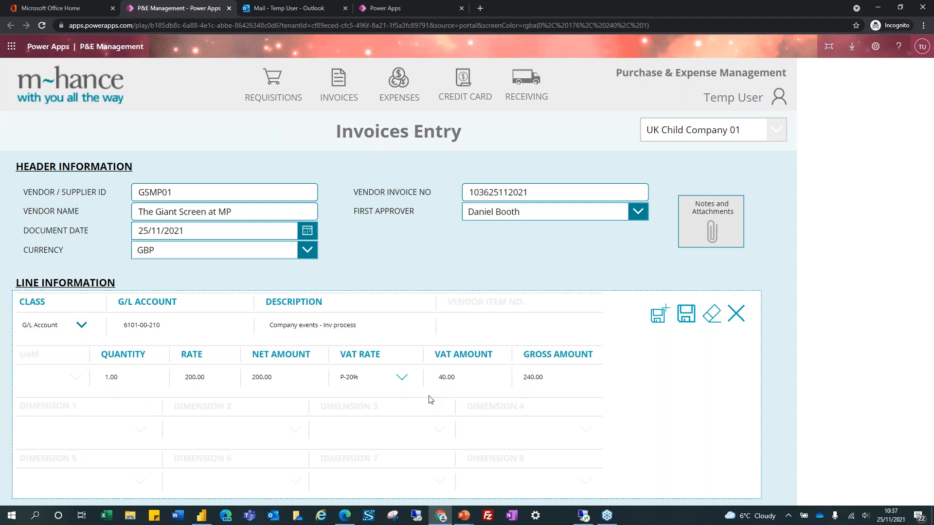
left_click_drag(456, 377, 423, 379)
type("39.99")
left_click(686, 313)
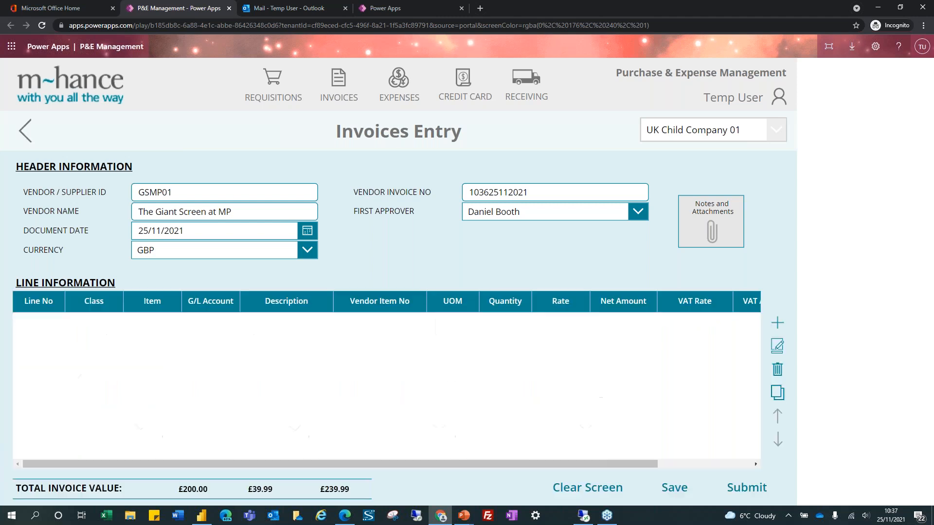
Submit the £239.99 invoice INV-0001052, glance at Outlook, then bring up the user list from home
left_click(753, 489)
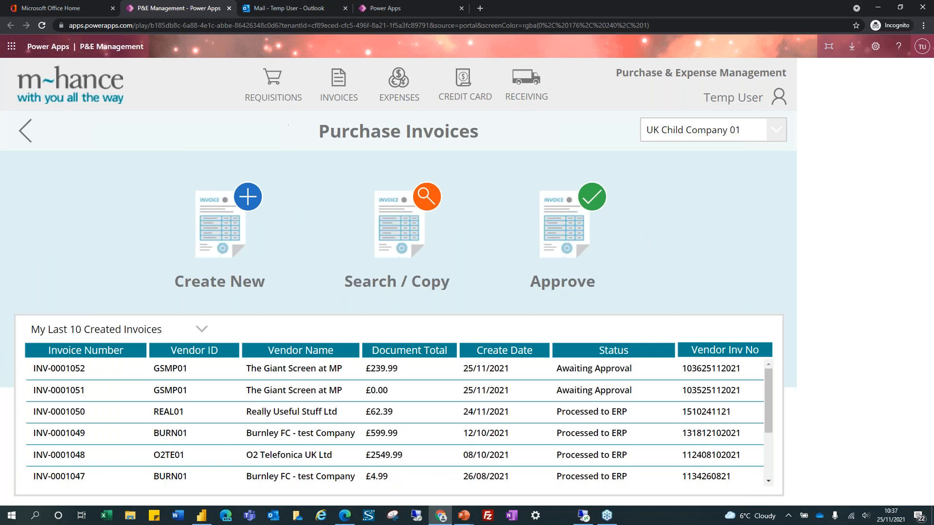
key("alt+Tab")
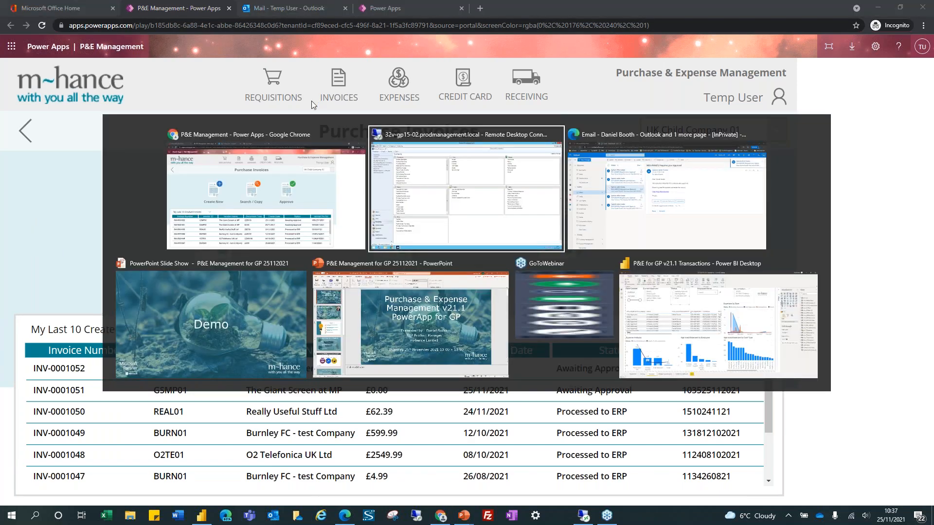
key("alt+Tab")
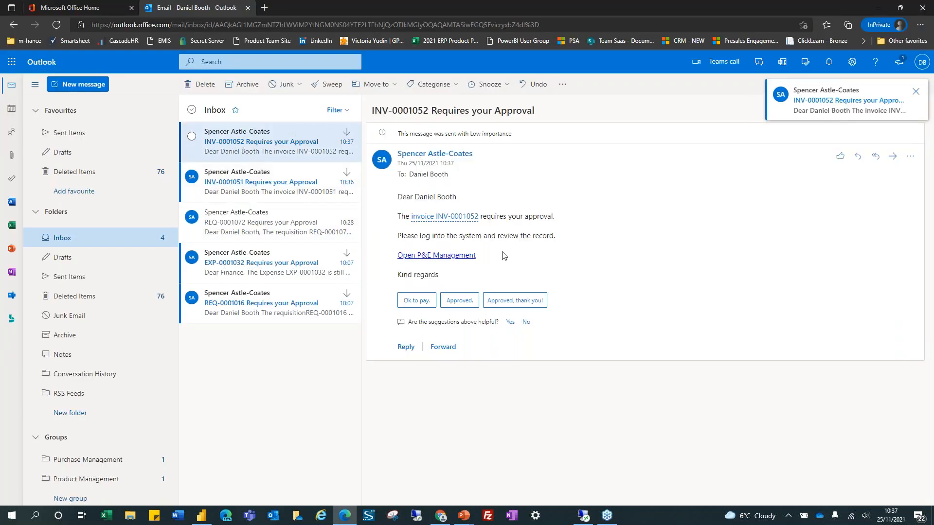
key("alt+Tab")
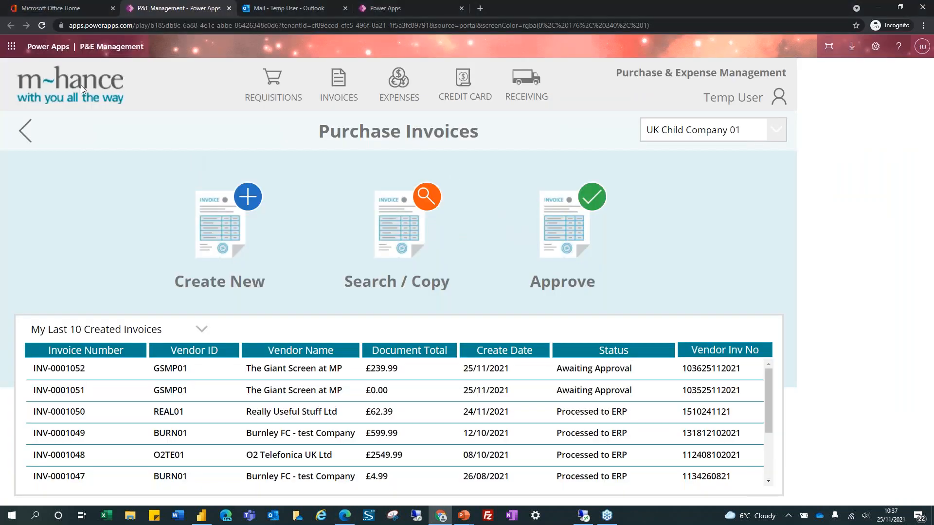
left_click(779, 100)
left_click(779, 101)
As the approver, approve INV-0001052 from Invoices To Approve and return home
left_click(729, 124)
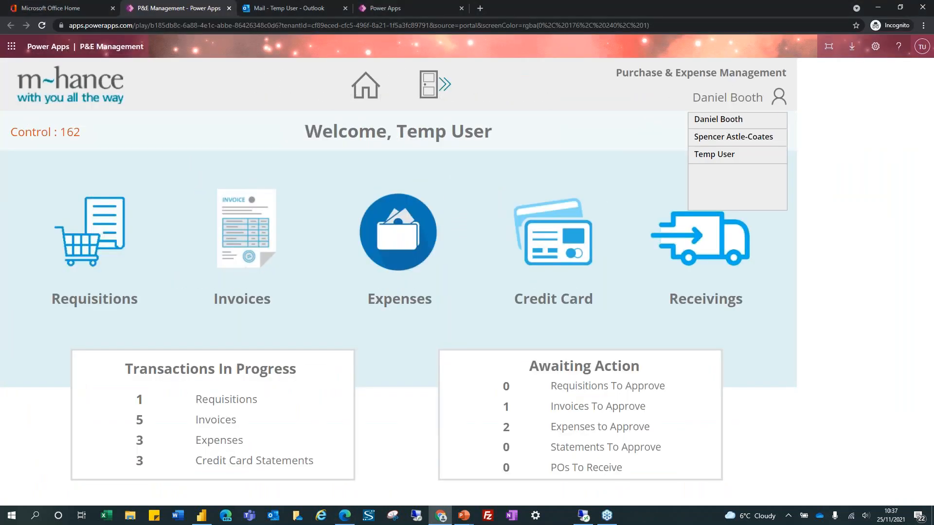
left_click(593, 409)
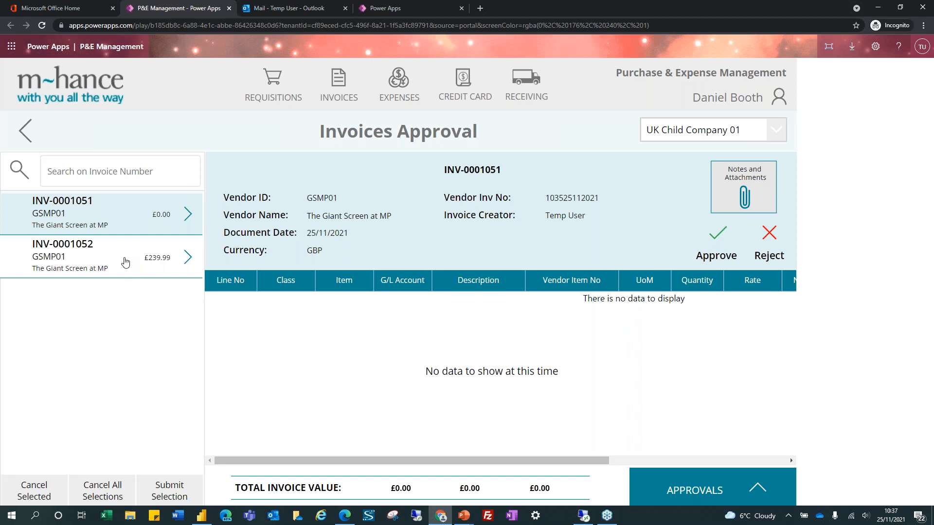
left_click(122, 263)
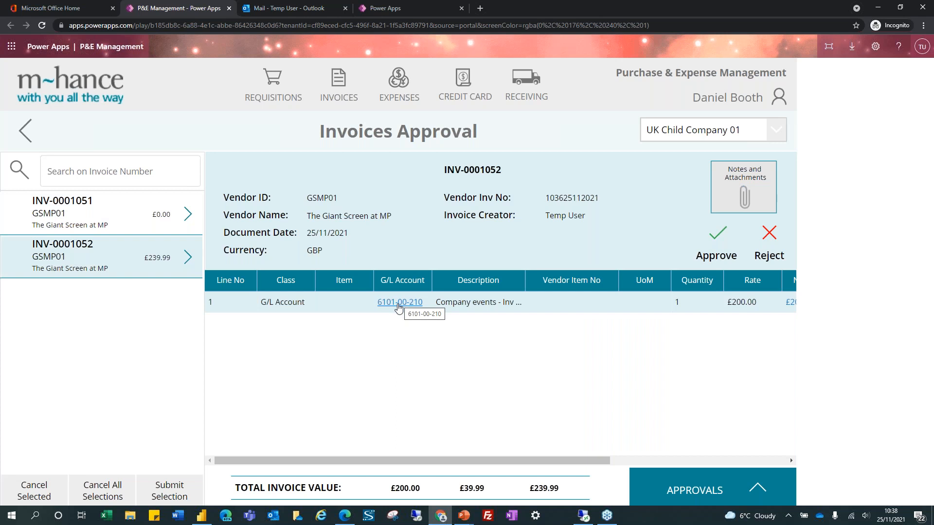
left_click(711, 243)
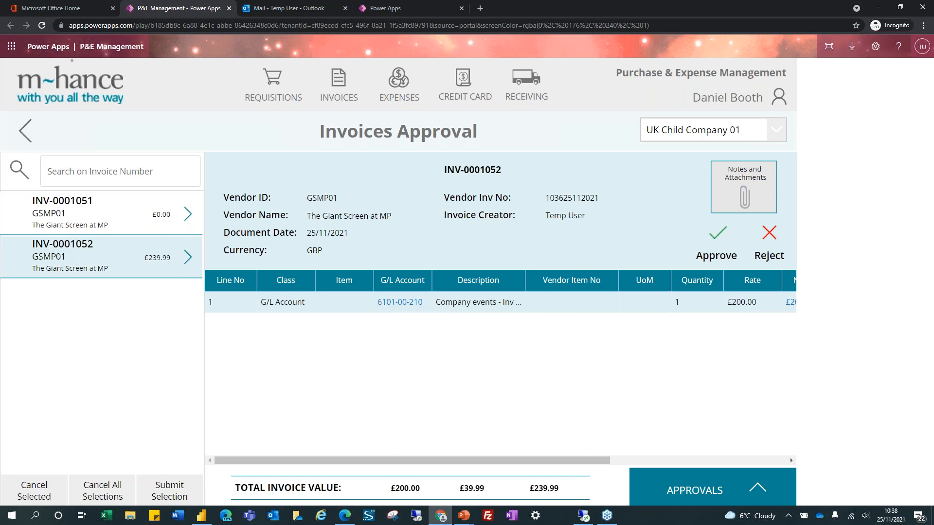
left_click(170, 496)
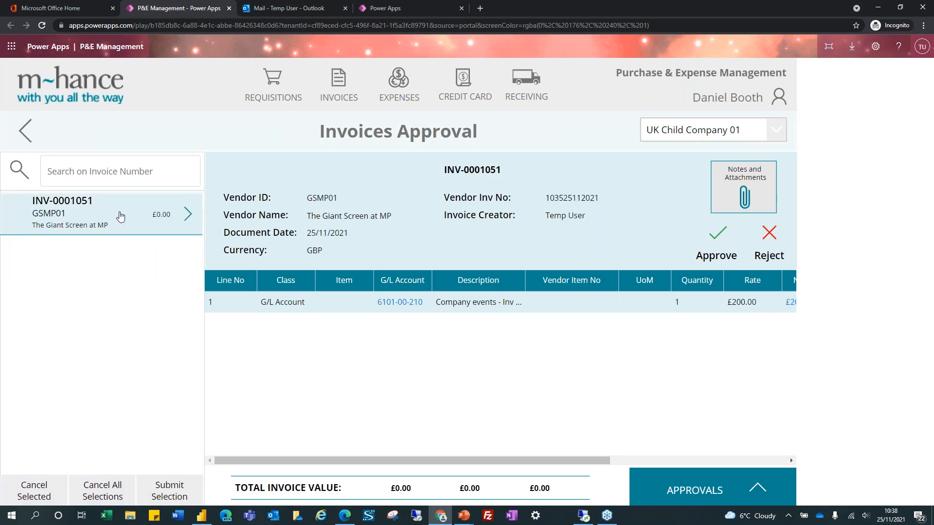
left_click(81, 83)
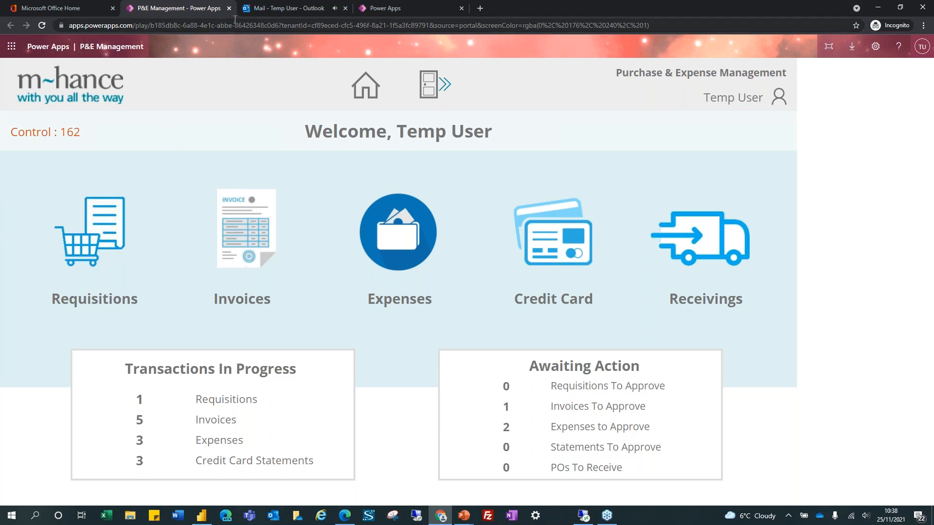
Read the 'INV-0001052 has been Approved' email, then bring up the remote Dynamics GP session
left_click(268, 8)
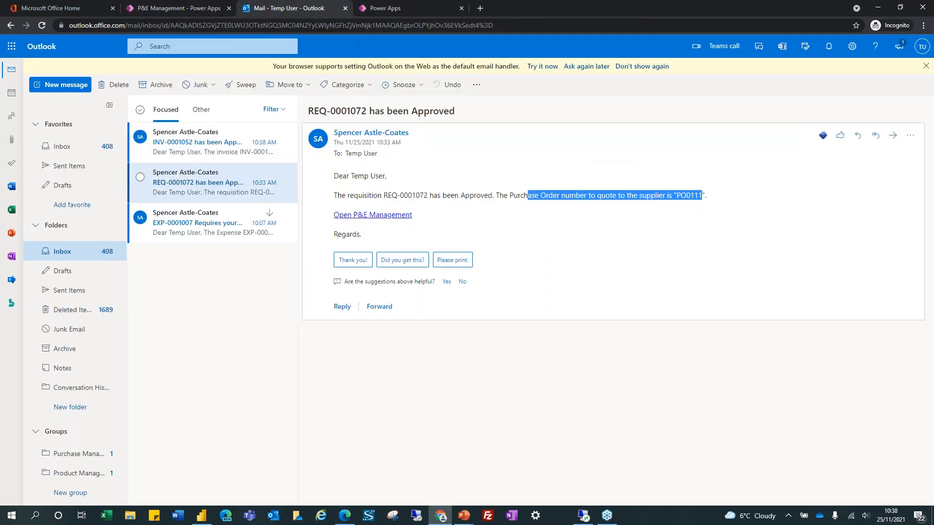
left_click(204, 146)
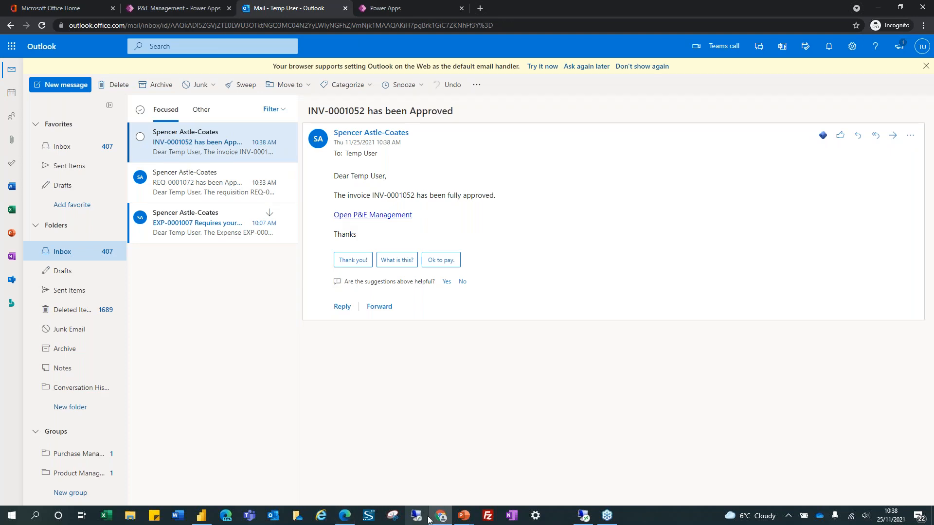
left_click(579, 516)
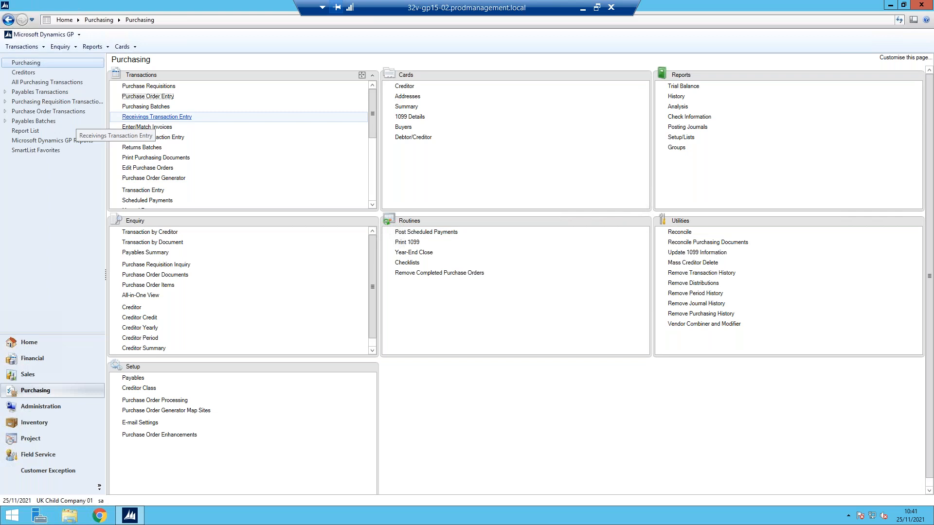
left_click(155, 117)
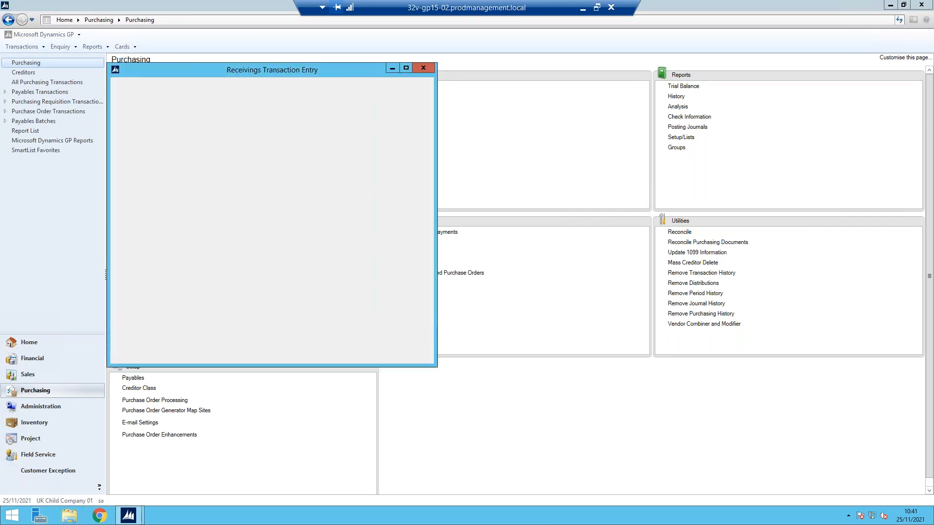
left_click(251, 140)
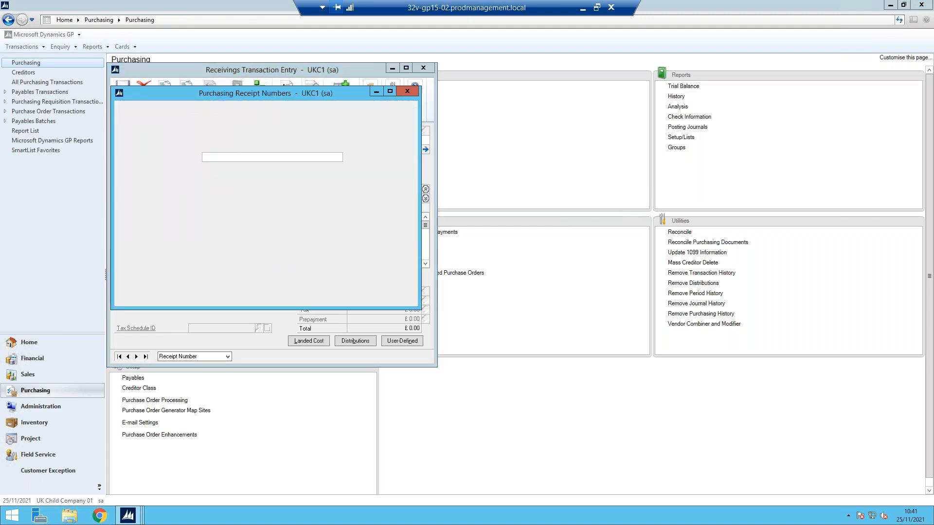
scroll(267, 225, "down", 2)
scroll(267, 225, "up", 1)
scroll(267, 225, "down", 5)
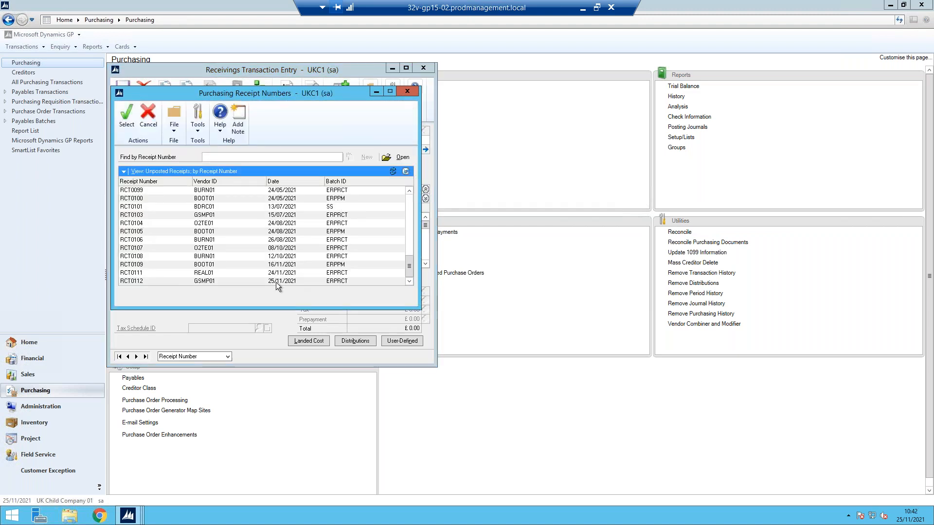
double_click(143, 282)
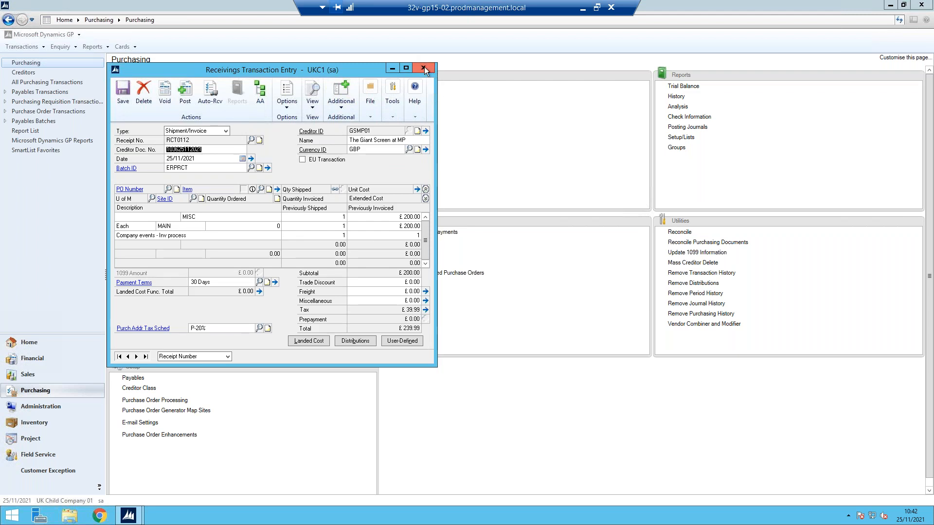
left_click(167, 237)
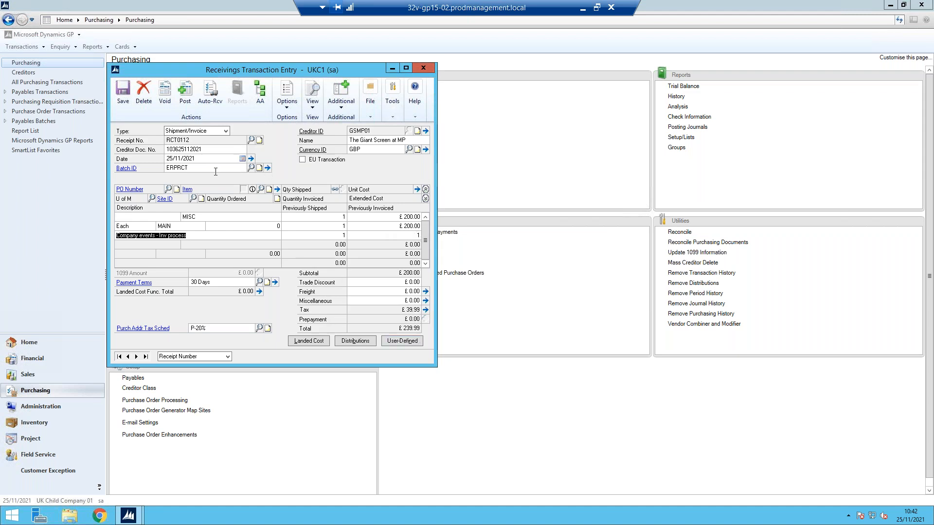
double_click(173, 169)
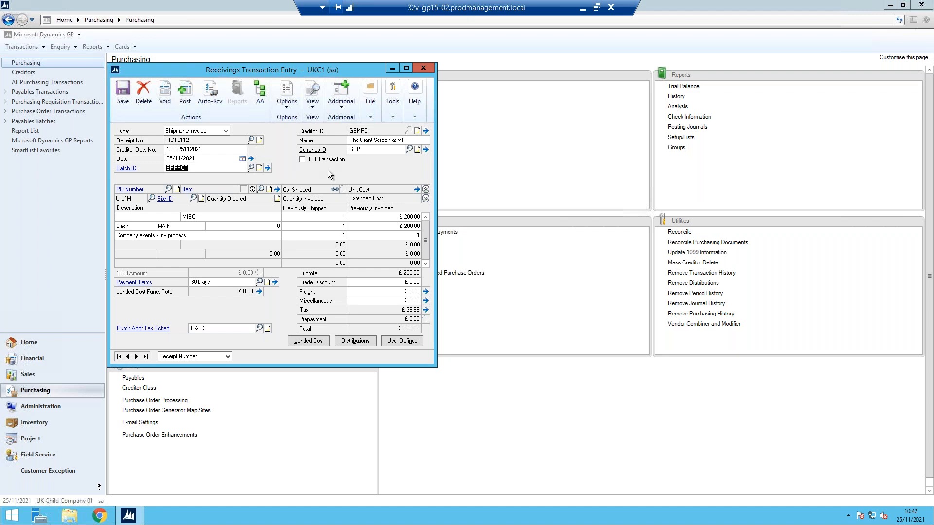
left_click(424, 68)
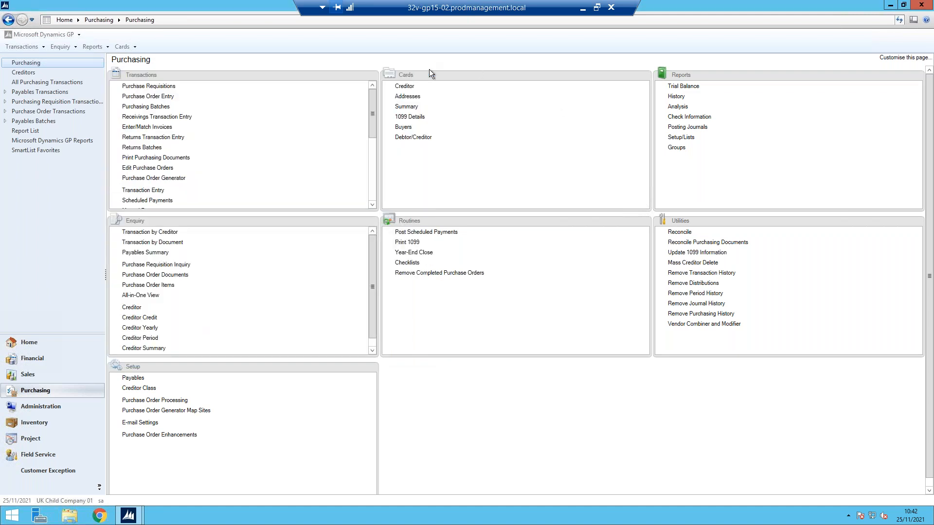
Minimise the Dynamics GP remote session and return to the P&E Management home dashboard
left_click(583, 10)
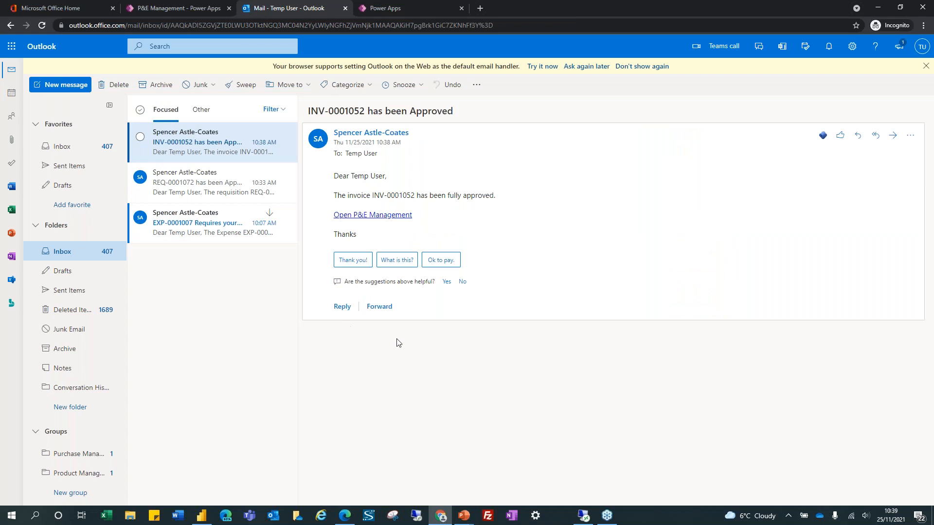
left_click(156, 7)
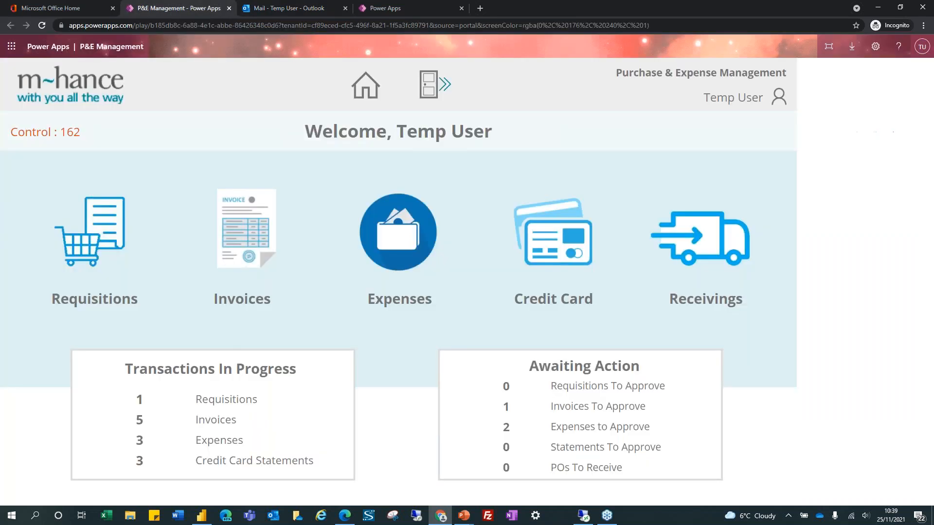
Switch the app to the approver user and start a new GBP expense dated 25/11/2021
left_click(400, 243)
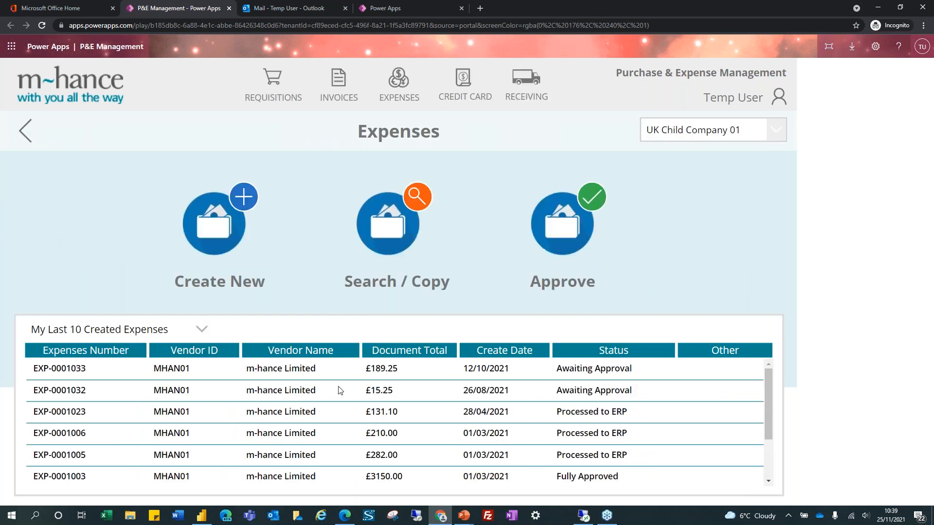
left_click(228, 226)
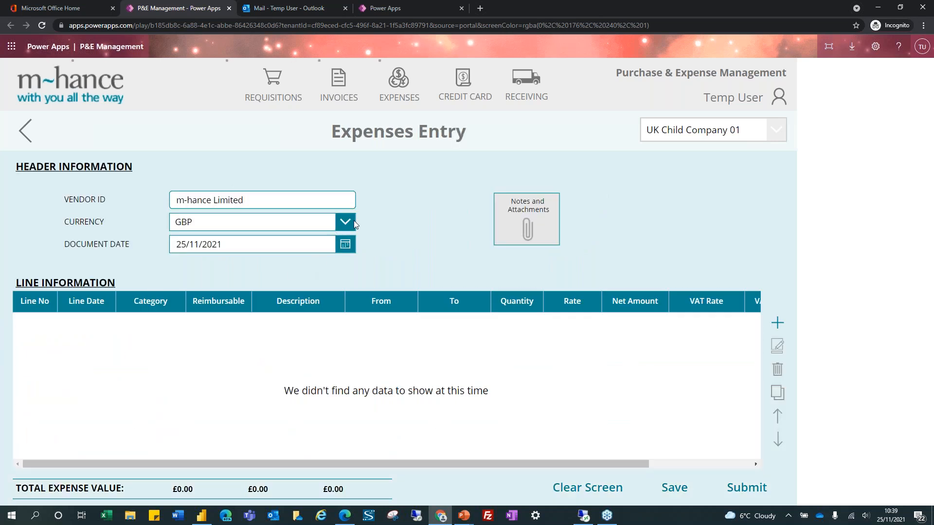
left_click(82, 83)
left_click(781, 97)
left_click(720, 121)
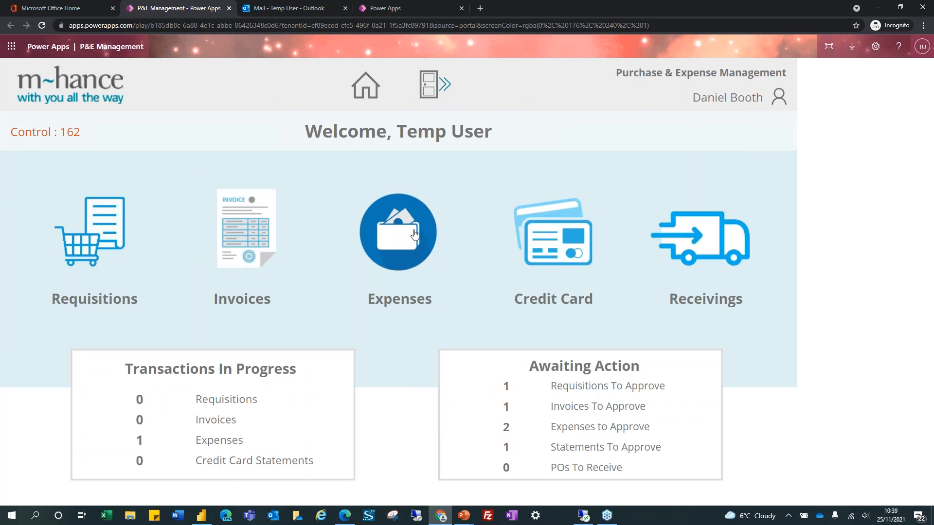
left_click(415, 235)
left_click(221, 234)
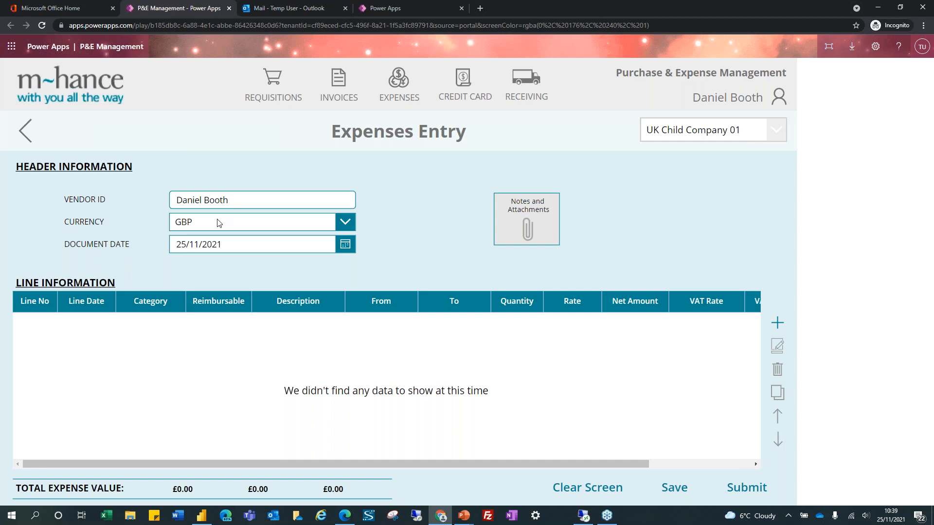
Add an expense line dated 01/11/2021 in the Meals - Finance Department category
left_click(776, 325)
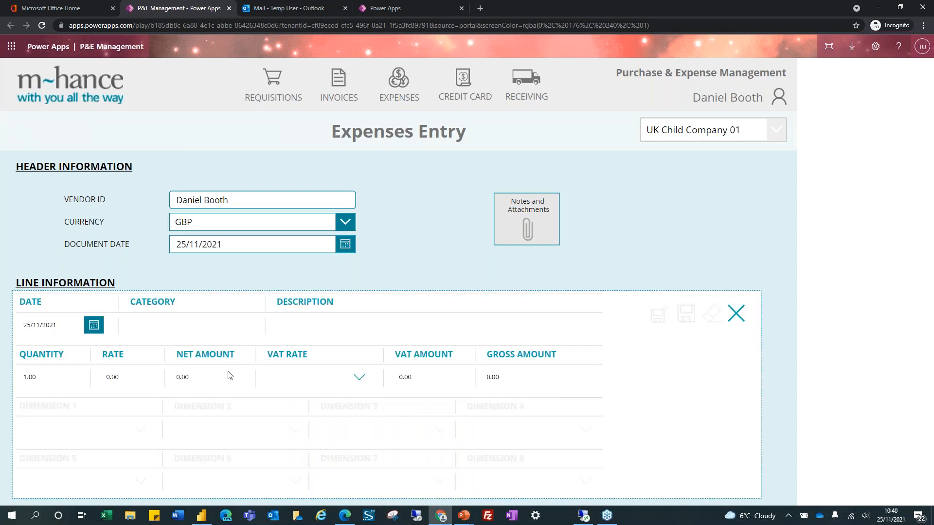
left_click(94, 325)
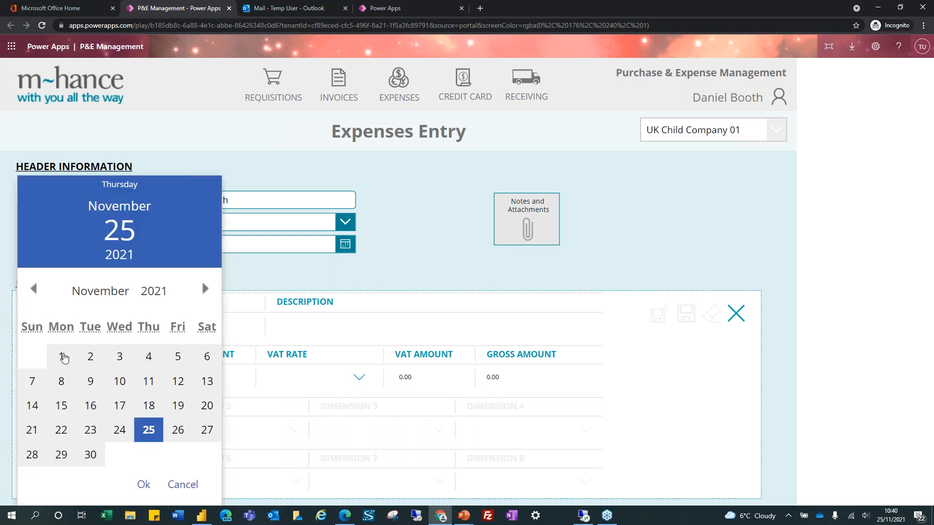
left_click(62, 356)
left_click(142, 486)
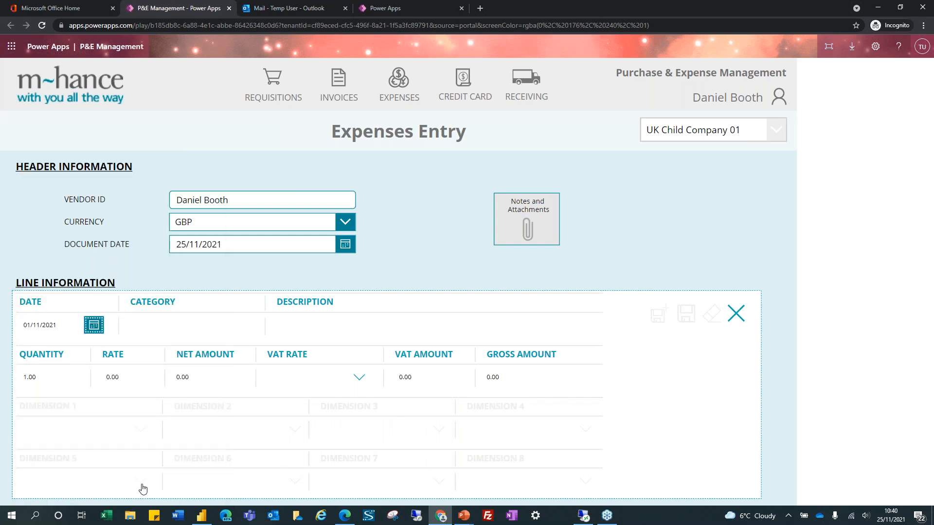
left_click(173, 328)
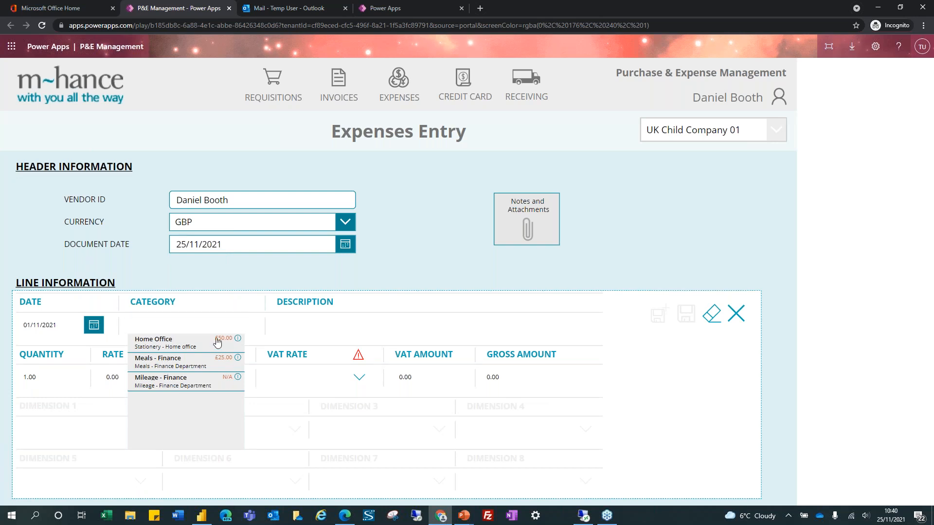
left_click(168, 366)
Describe the line as 'Meal out with friends' with rate 130 and VAT rate P-0%
left_click_drag(385, 326, 255, 326)
type("Meal")
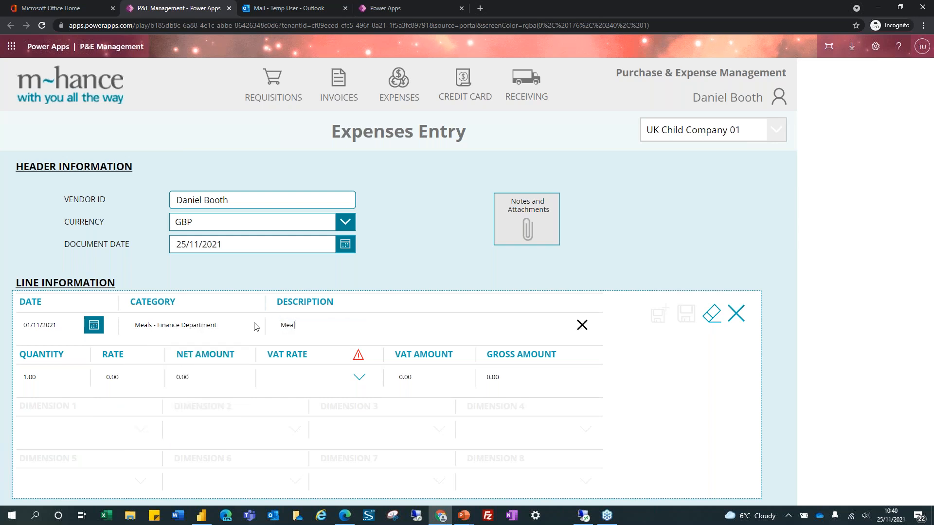
type(" out with friends")
left_click_drag(139, 375, 102, 376)
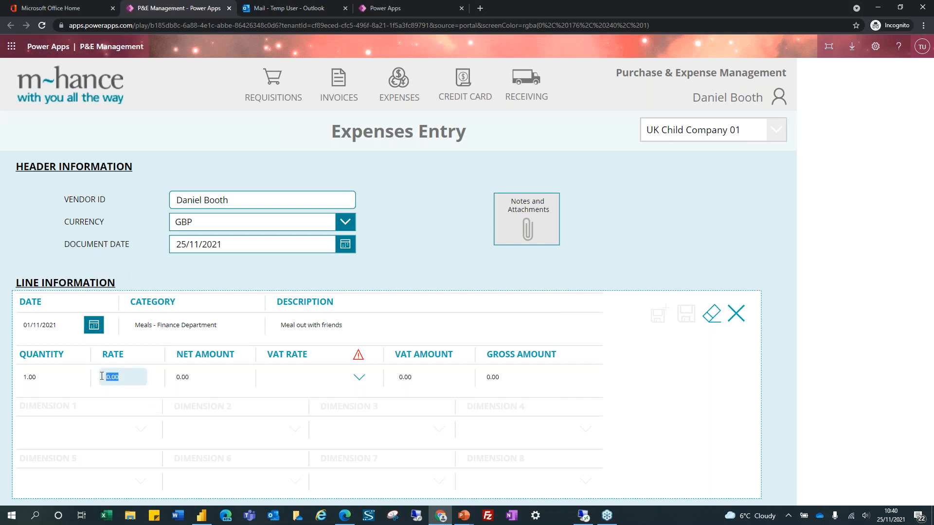
type("50")
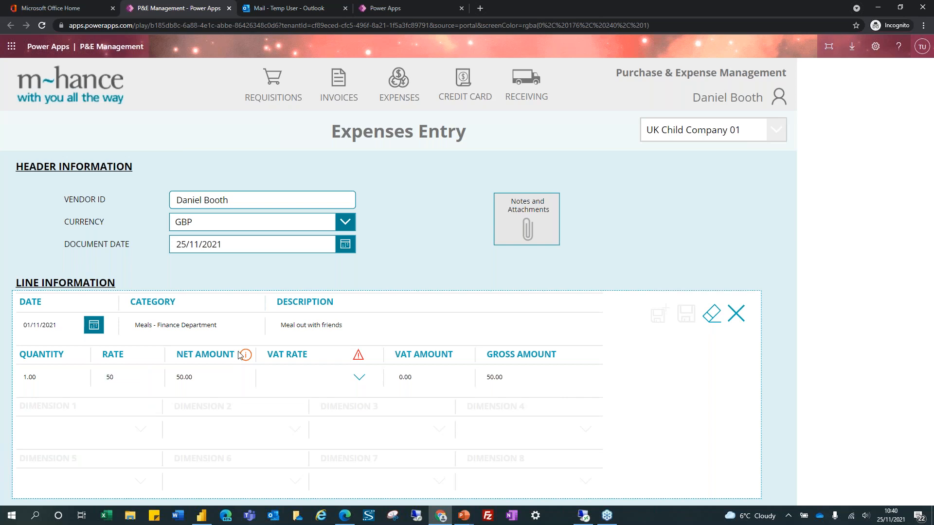
mouse_move(247, 358)
key("BackSpace")
type("130")
key("Tab")
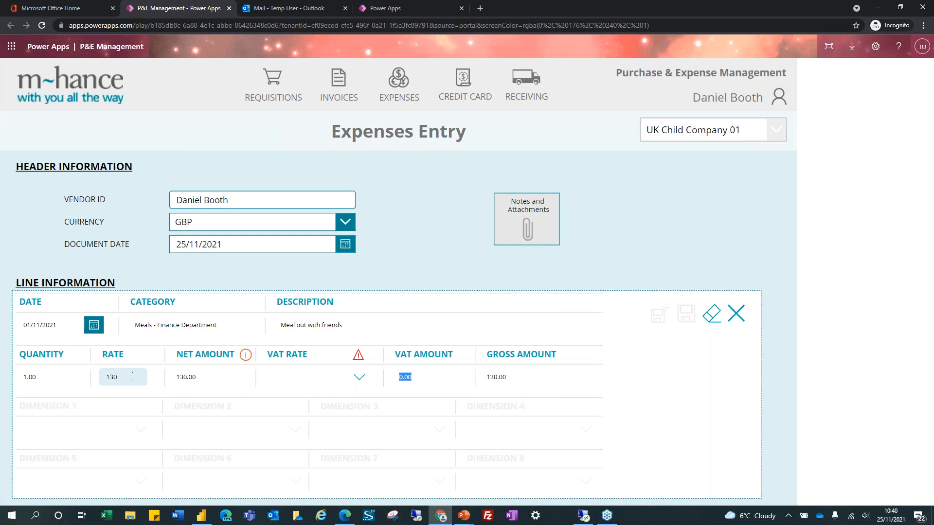
left_click(359, 377)
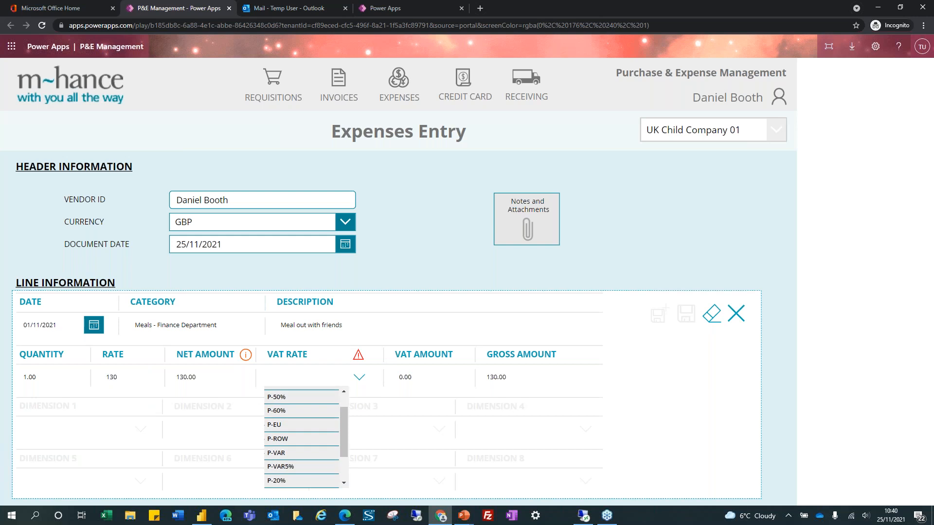
scroll(293, 442, "up", 2)
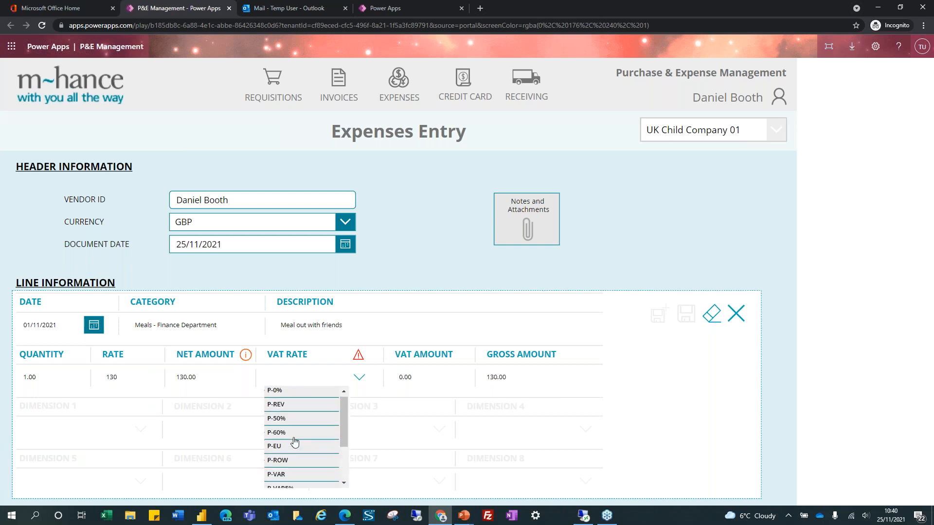
left_click(286, 395)
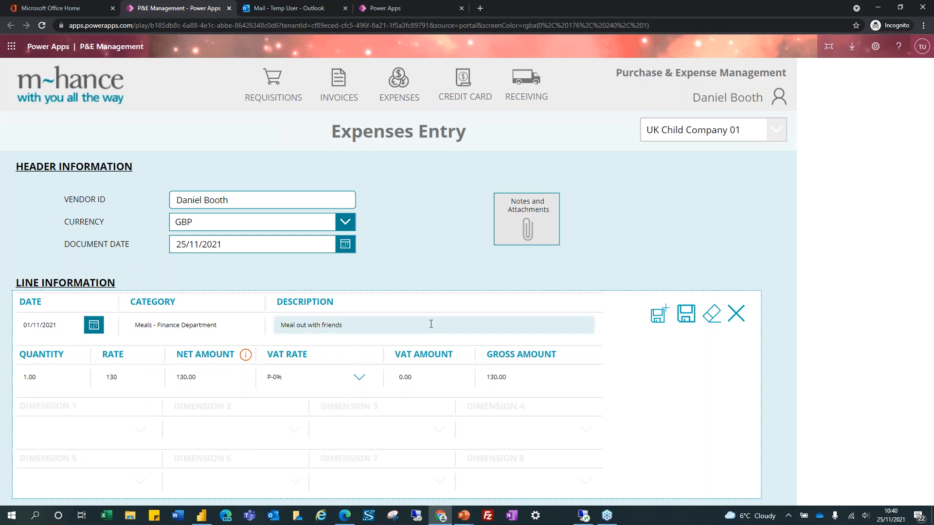
Save the meal line and the expense, creating EXP-0001035 totalling £130.00
left_click(690, 319)
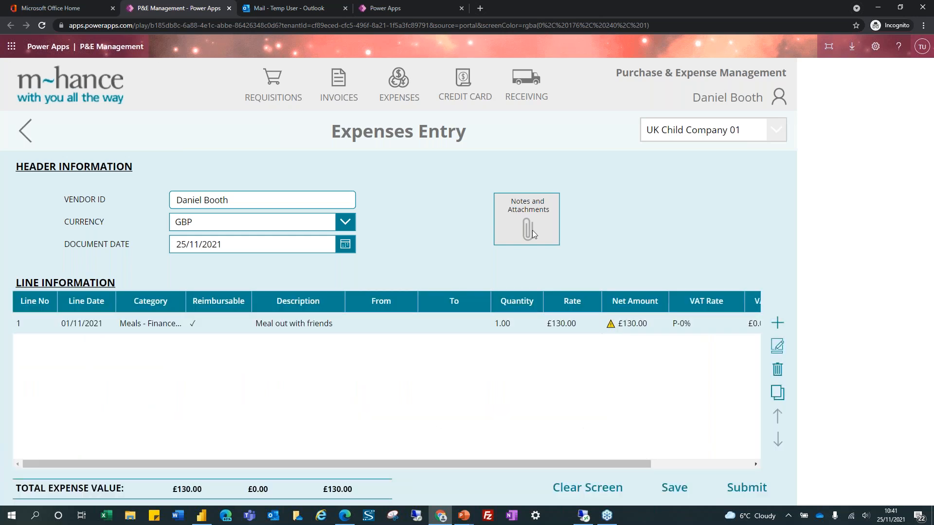
mouse_move(611, 325)
left_click(681, 488)
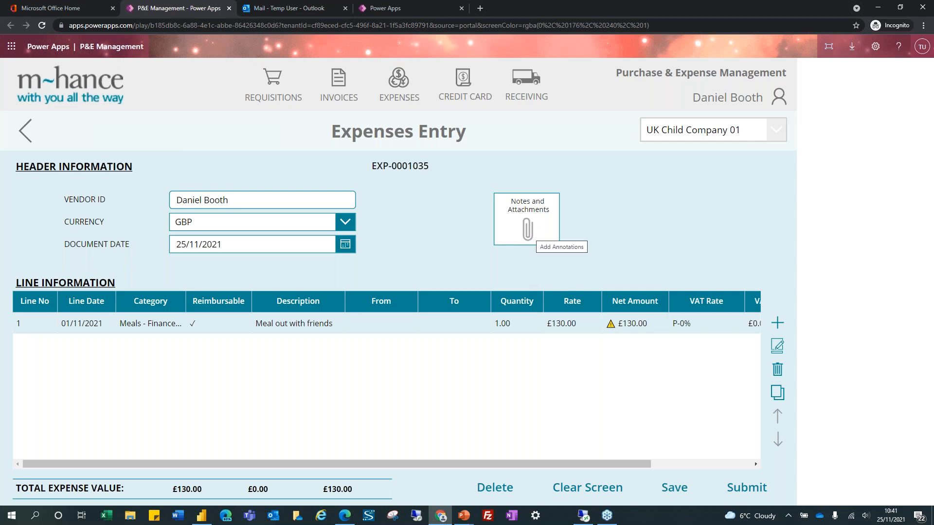
Add a second line dated 25/11/2021, Mileage - Finance, with a home-to-office mileage description
left_click(778, 323)
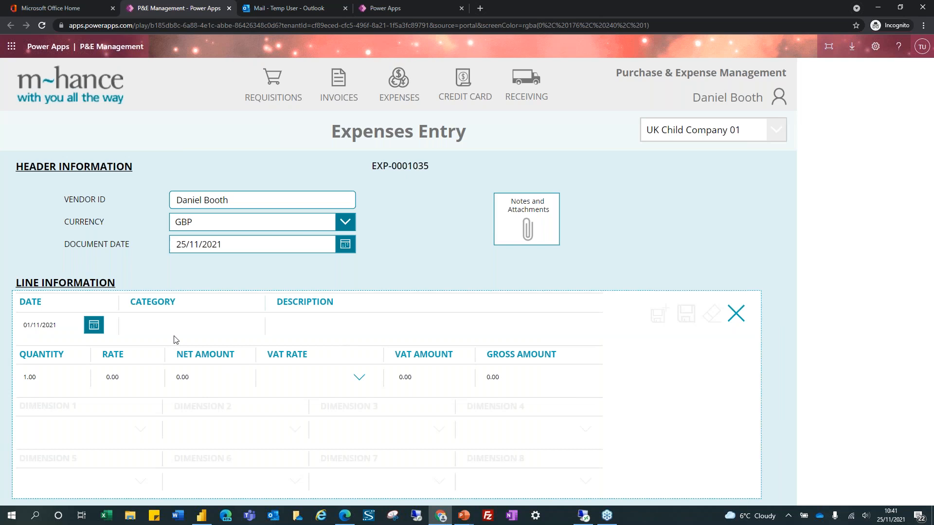
left_click(94, 326)
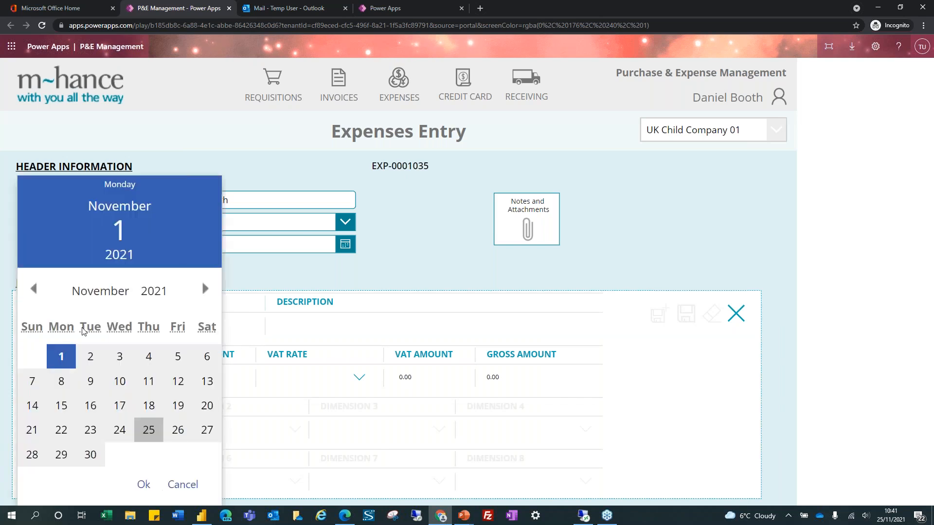
left_click(152, 429)
left_click(143, 484)
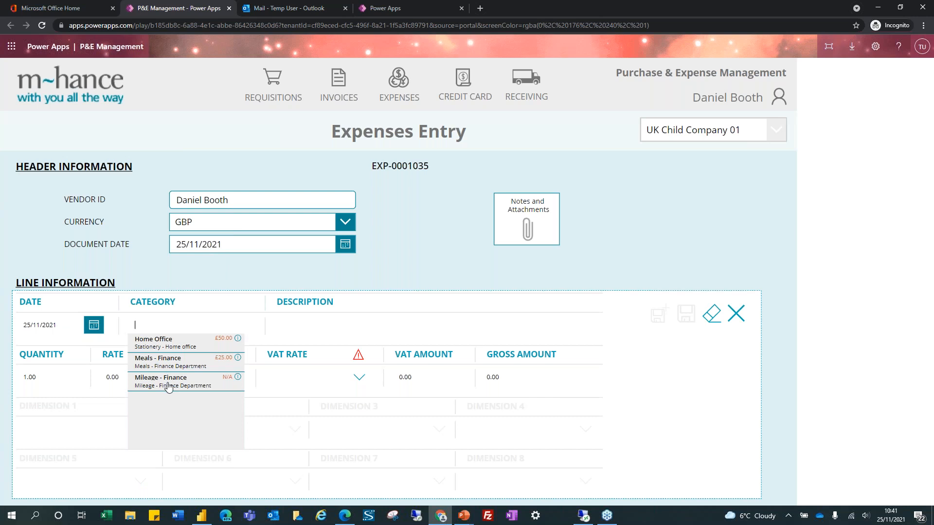
left_click(158, 384)
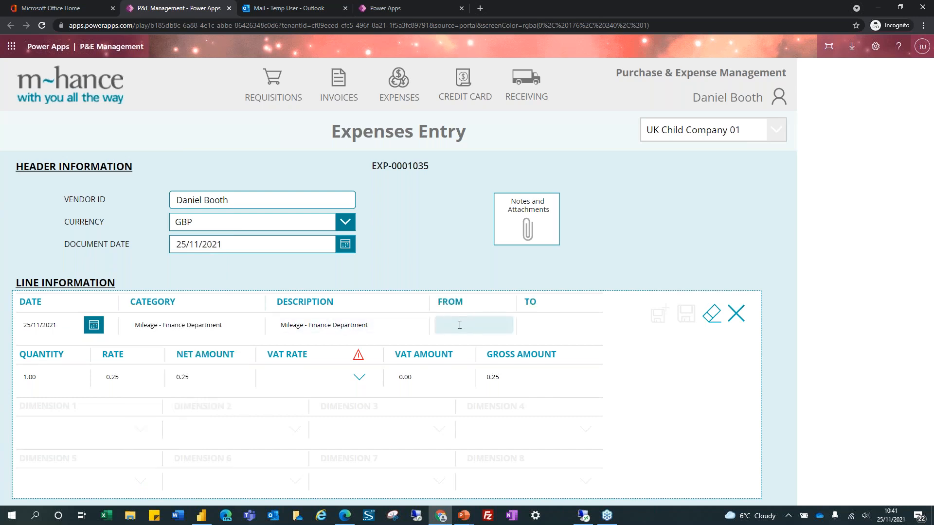
left_click(392, 325)
key("ctrl+a")
type("Mileage - HOnme ")
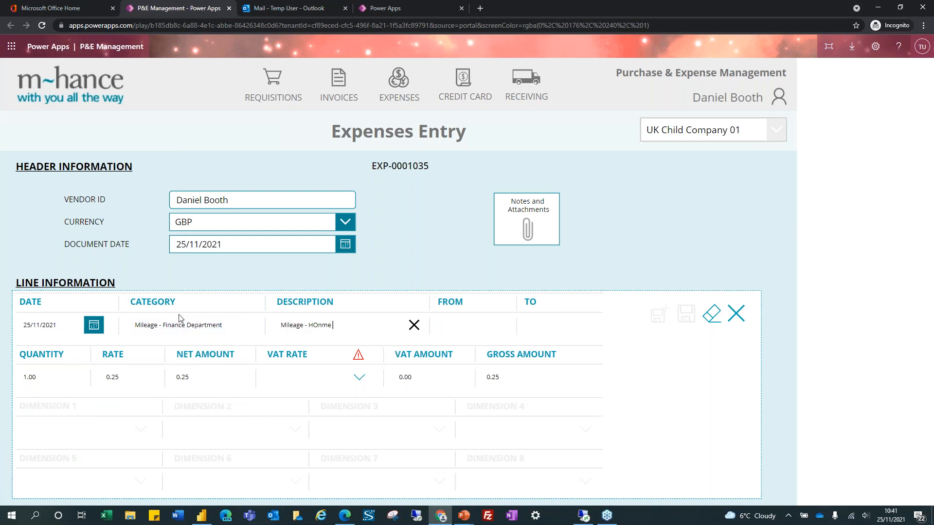
type("ome to office")
Set the mileage from BB10 to SK6, quantity 37, VAT P-0%, and save the line
key("Tab")
type("BB1")
key("Tab")
type("SK")
key("Tab")
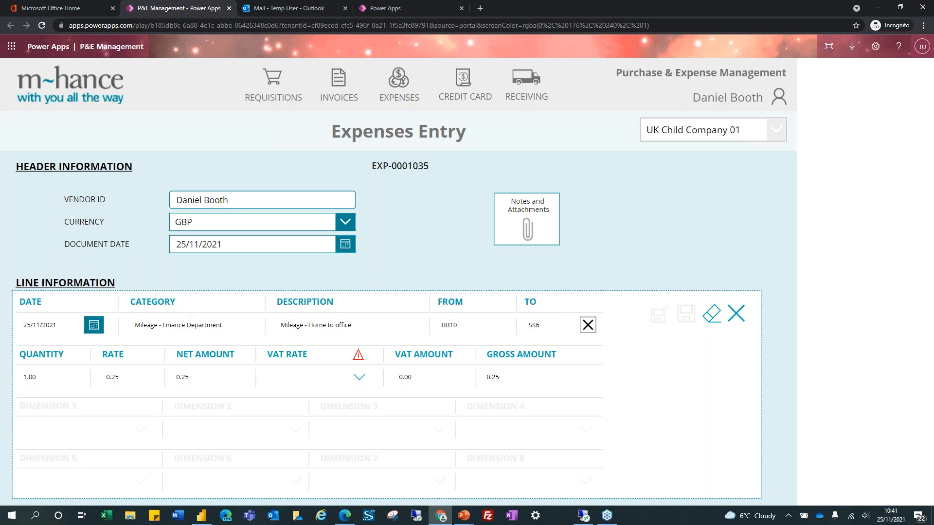
key("Tab")
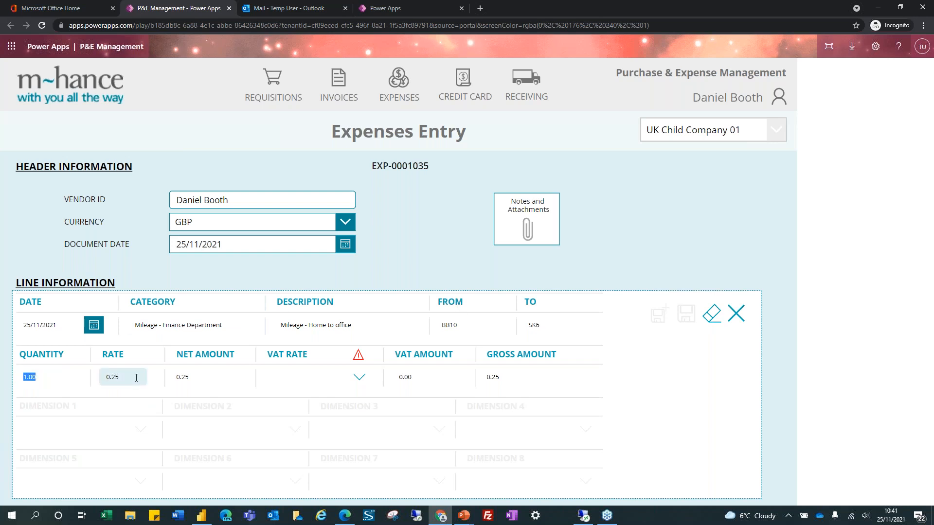
type("37")
key("Tab")
key("Tab")
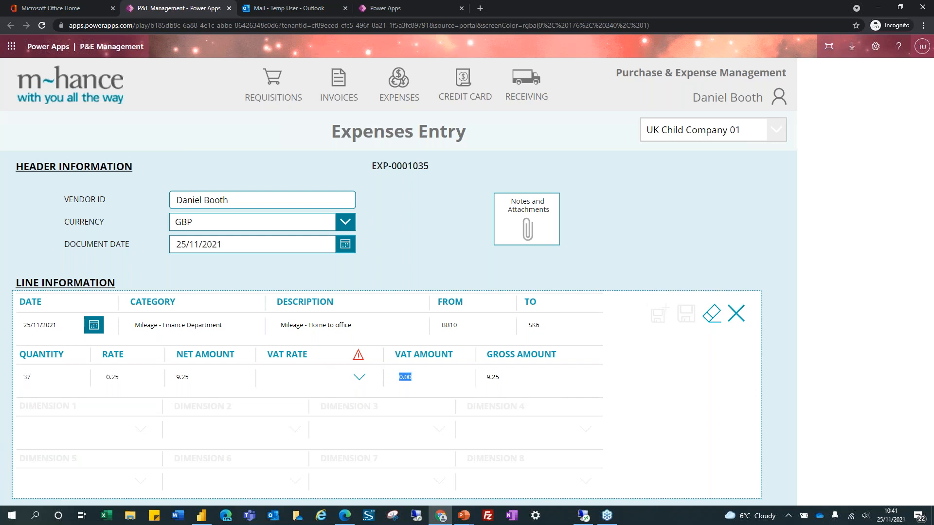
left_click(359, 378)
left_click(303, 396)
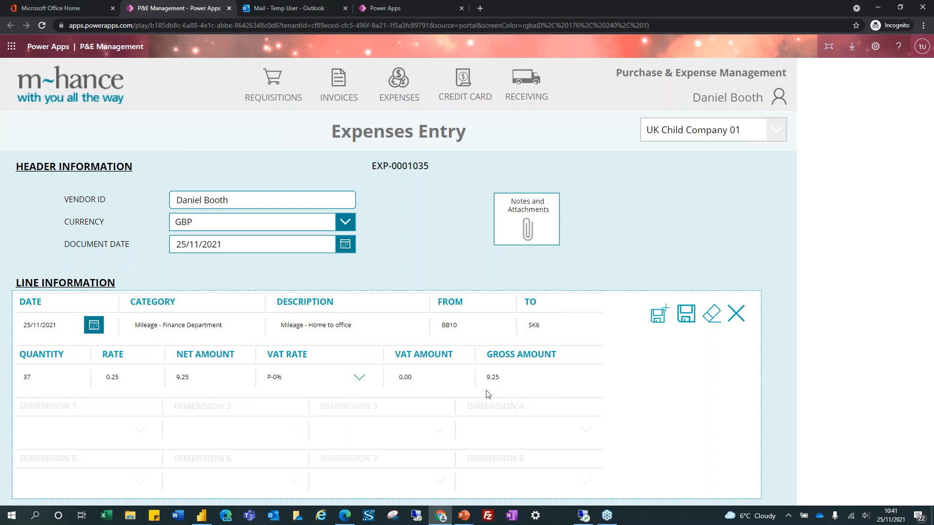
left_click(685, 317)
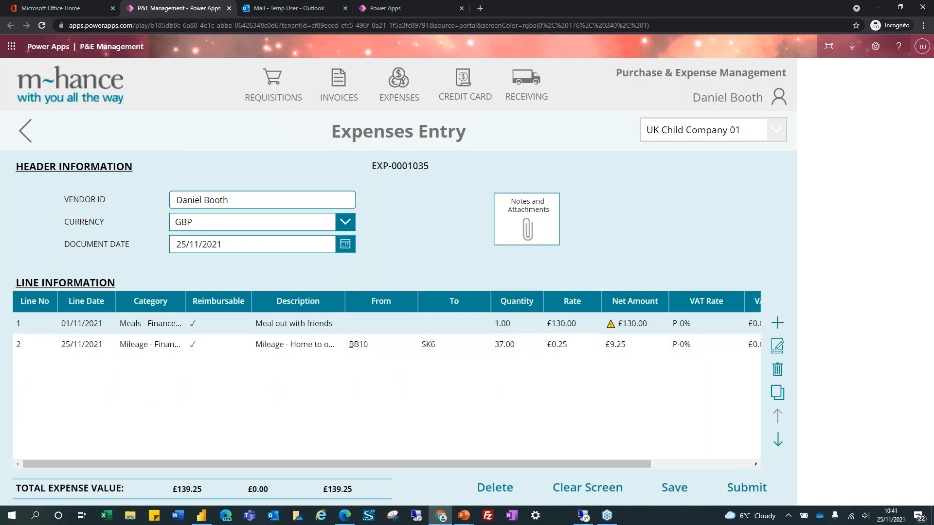
Submit EXP-0001035 (£139.25) for approval, accepting the compliance statement, then check the mailbox
left_click(753, 493)
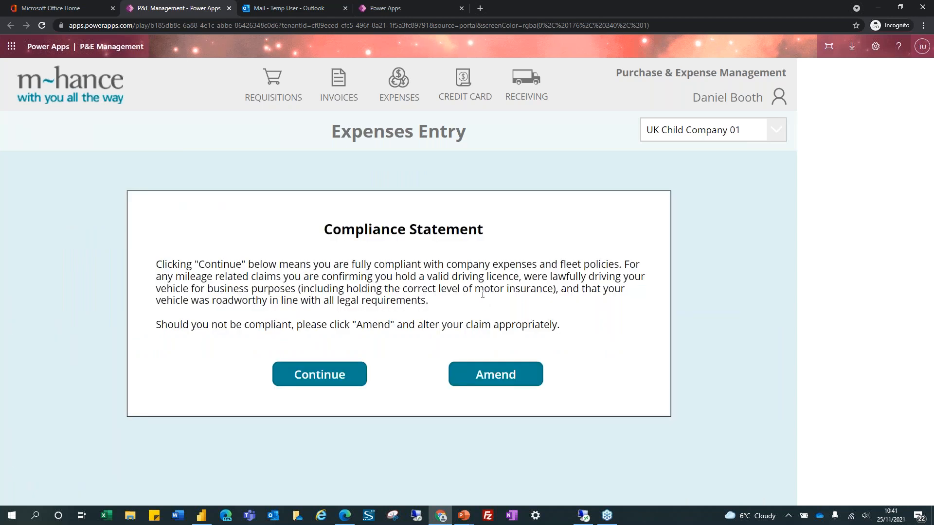
left_click(312, 381)
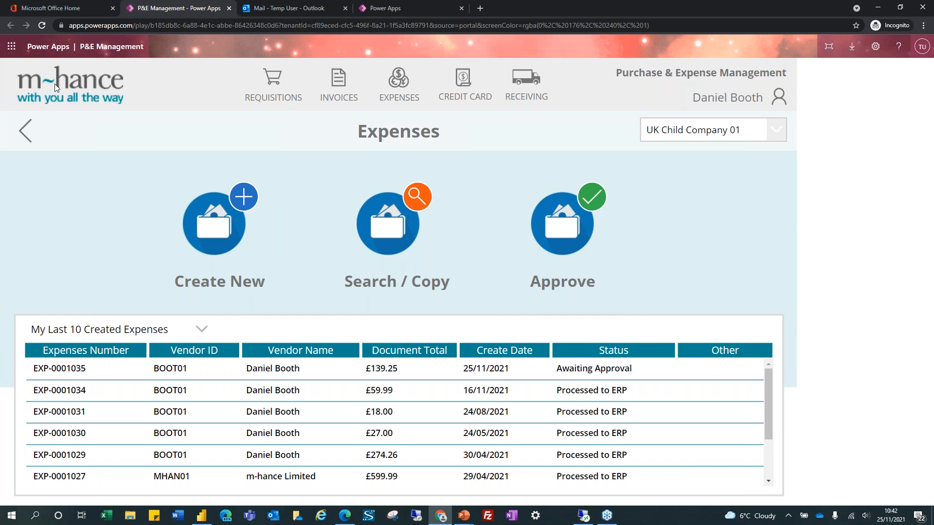
left_click(278, 8)
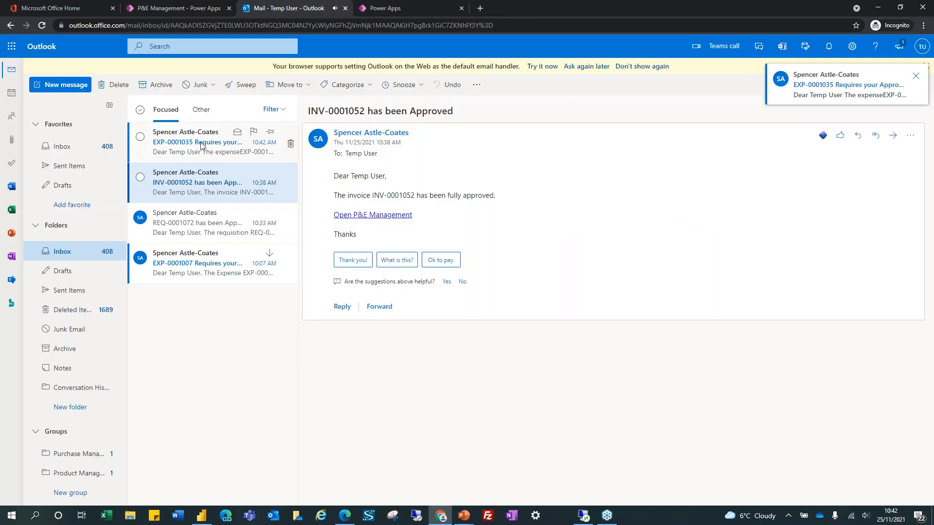
Return from Outlook to the P&E Management app as the approving user
left_click(190, 7)
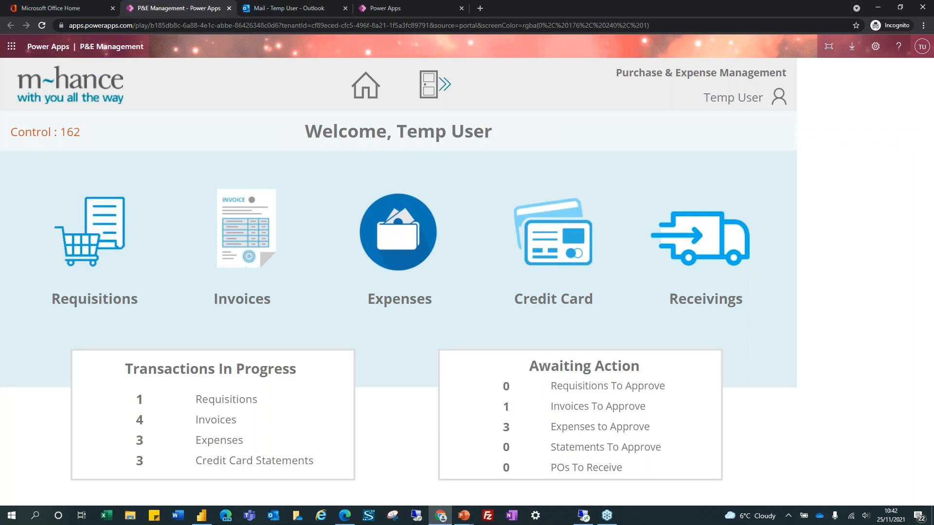
Approve EXP-0001035 from Expenses to Approve and submit the selection
left_click(591, 427)
left_click(633, 304)
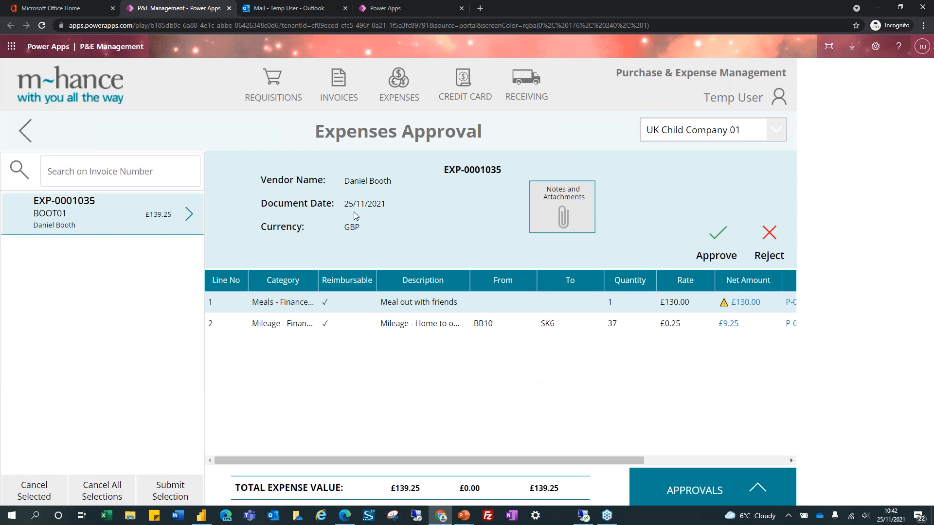
left_click(717, 234)
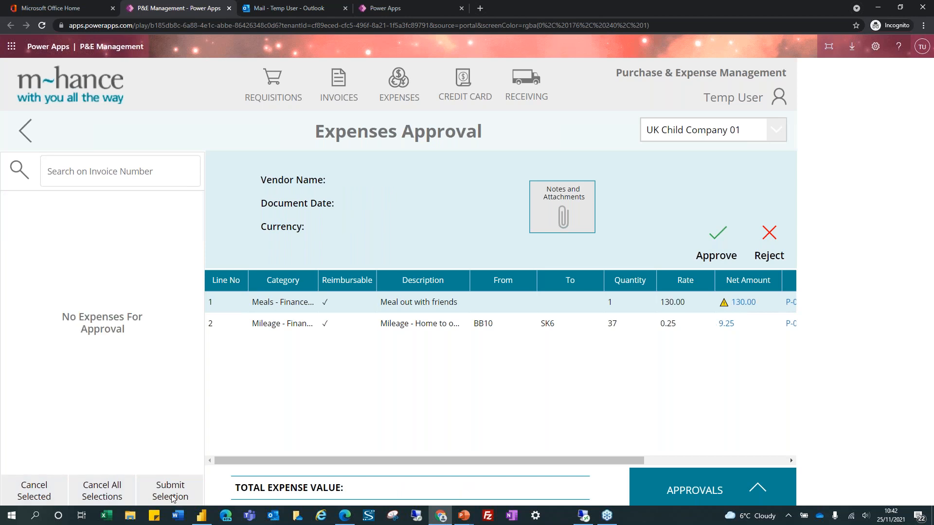
left_click(65, 86)
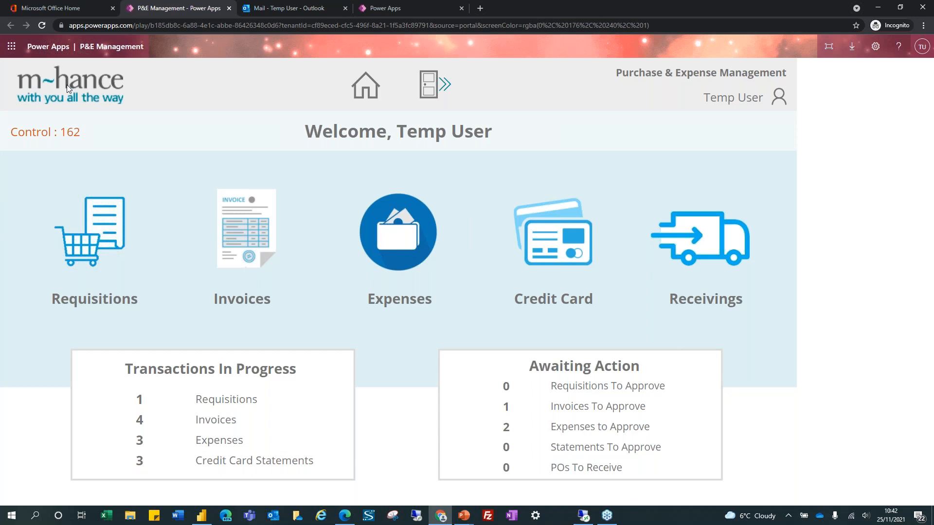
Switch to the approver user and open UK Child Company 01's expenses awaiting approval
left_click(780, 99)
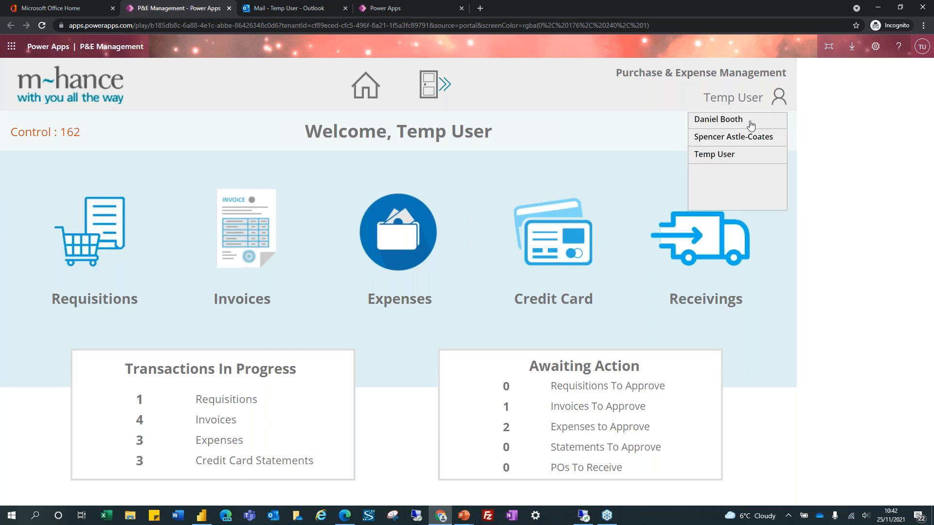
left_click(735, 122)
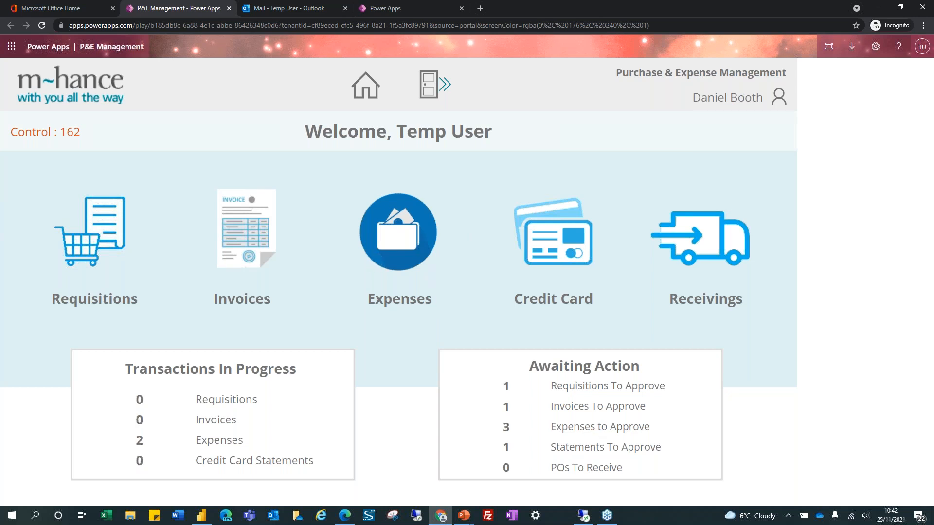
left_click(600, 427)
left_click(633, 304)
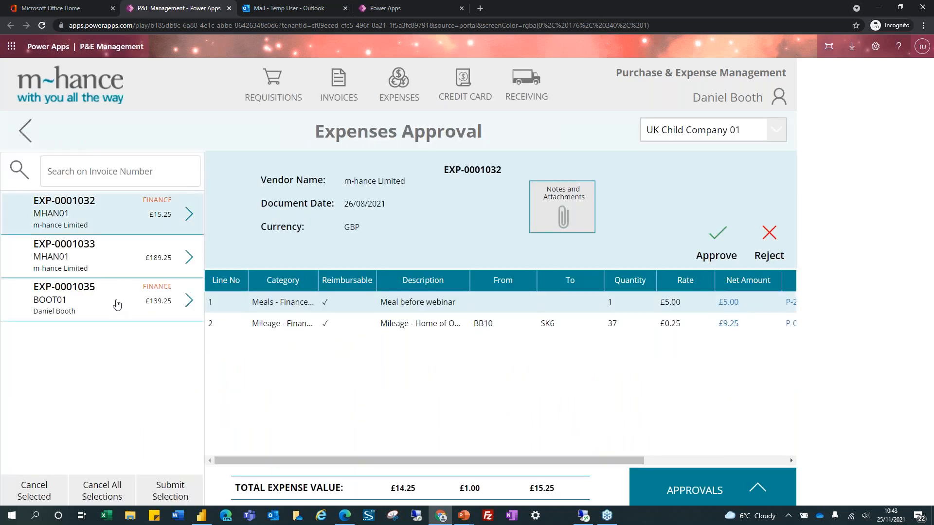
Review EXP-0001035's lines and approvers list, scrolling the grid to see all columns
left_click(142, 306)
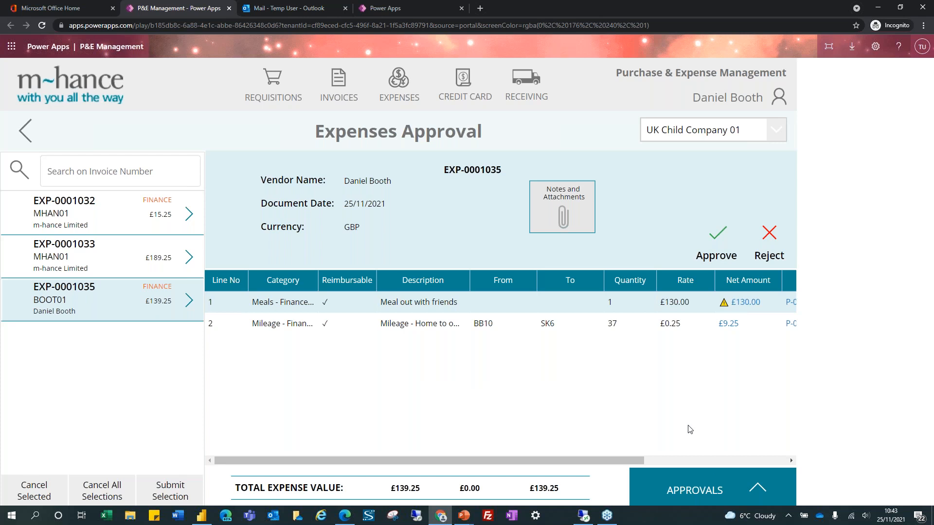
left_click(757, 490)
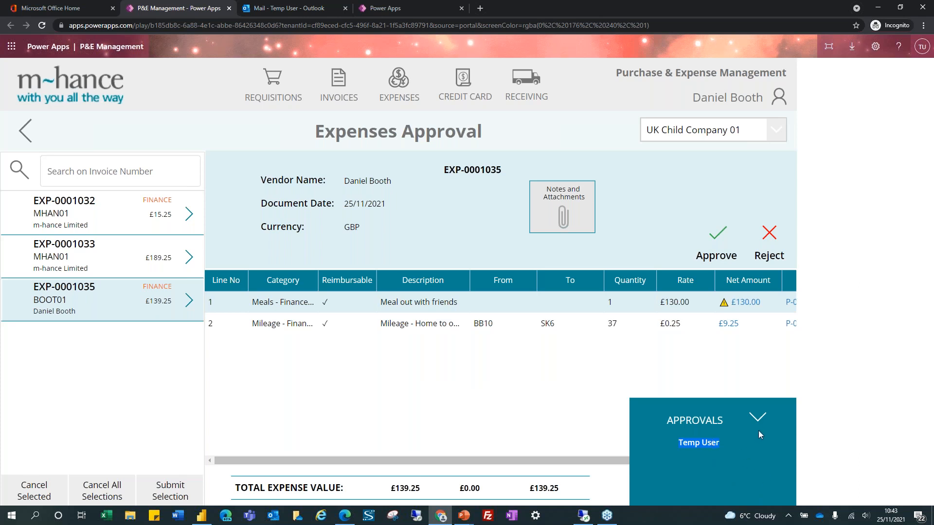
left_click(758, 419)
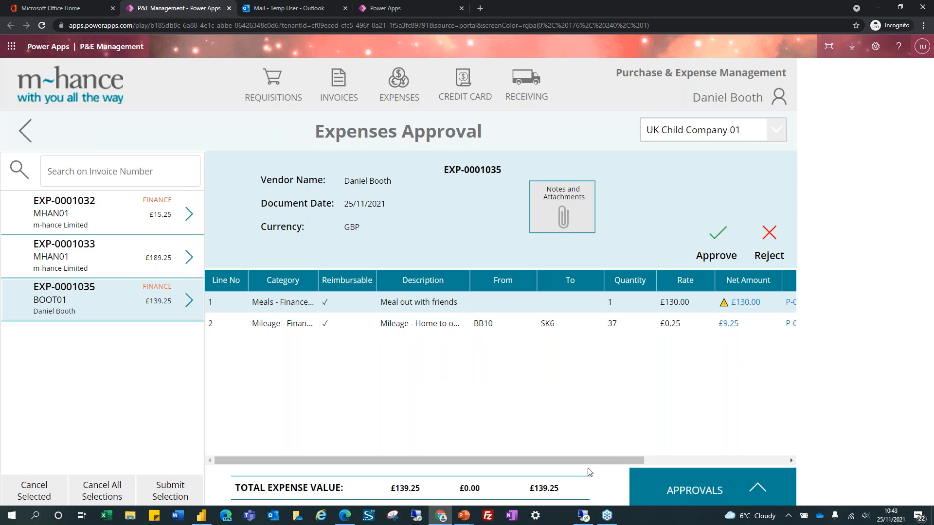
left_click_drag(581, 462, 679, 455)
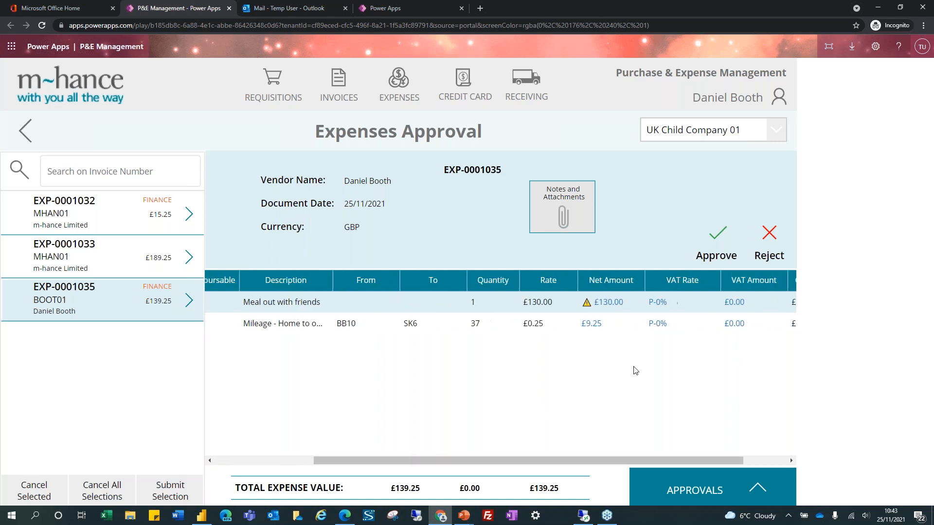
Change the meal line to net £110.00, VAT rate P-20% and VAT amount £20.00, then save
left_click(596, 306)
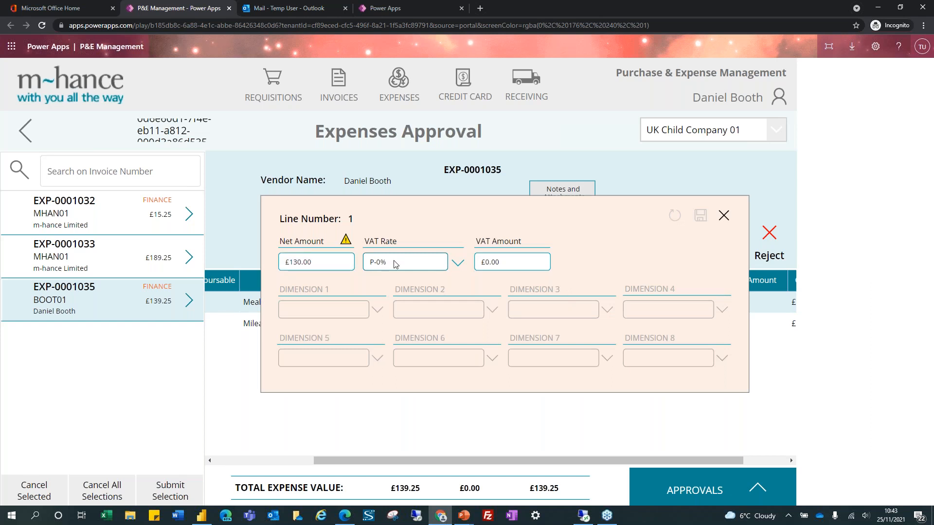
double_click(327, 262)
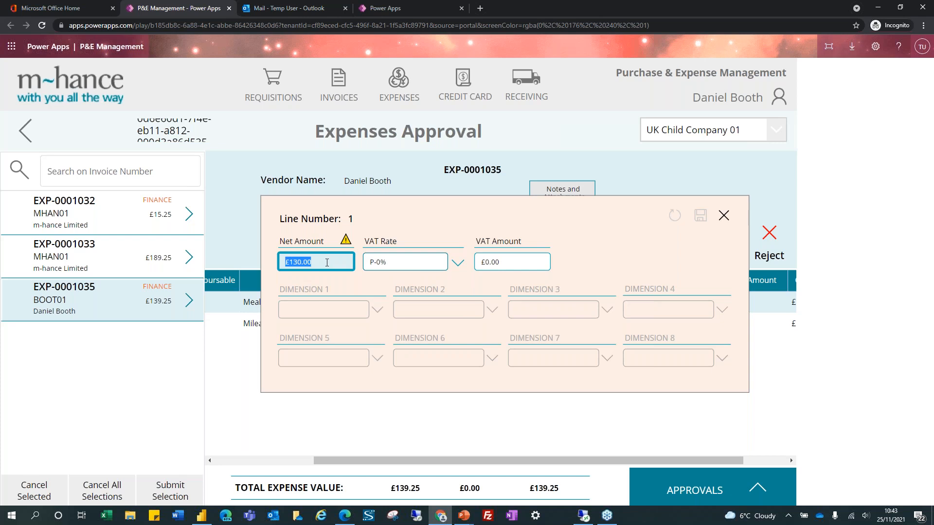
type("£110")
key("Tab")
left_click(392, 265)
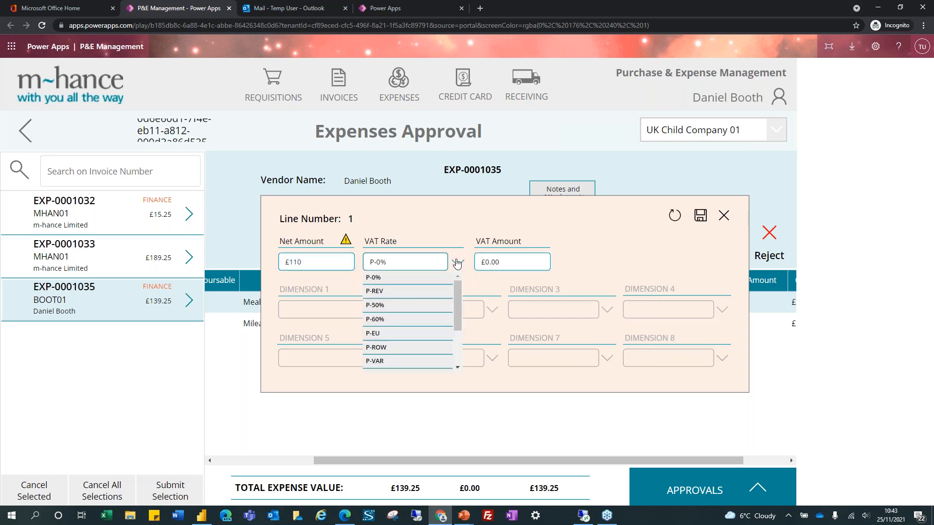
scroll(392, 345, "down", 3)
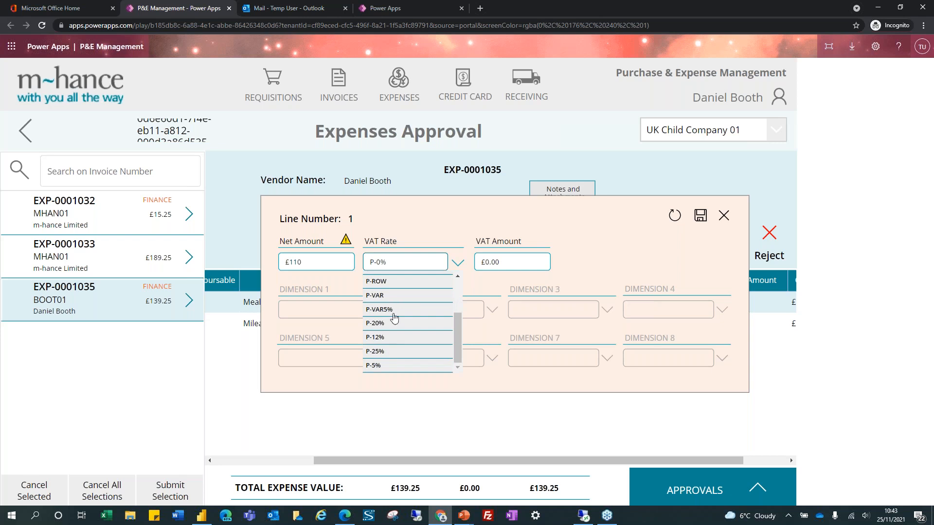
left_click(389, 324)
left_click_drag(505, 257, 470, 265)
type("20.00")
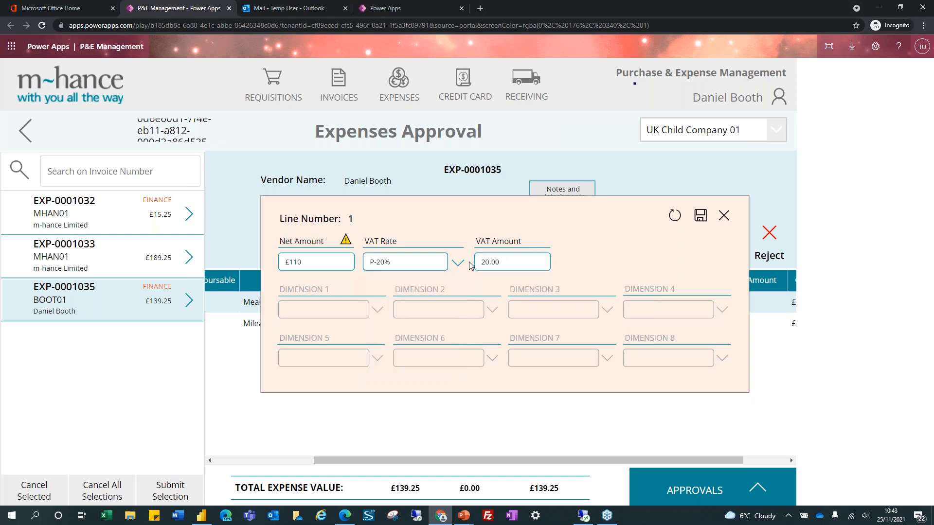
key("Tab")
left_click(700, 216)
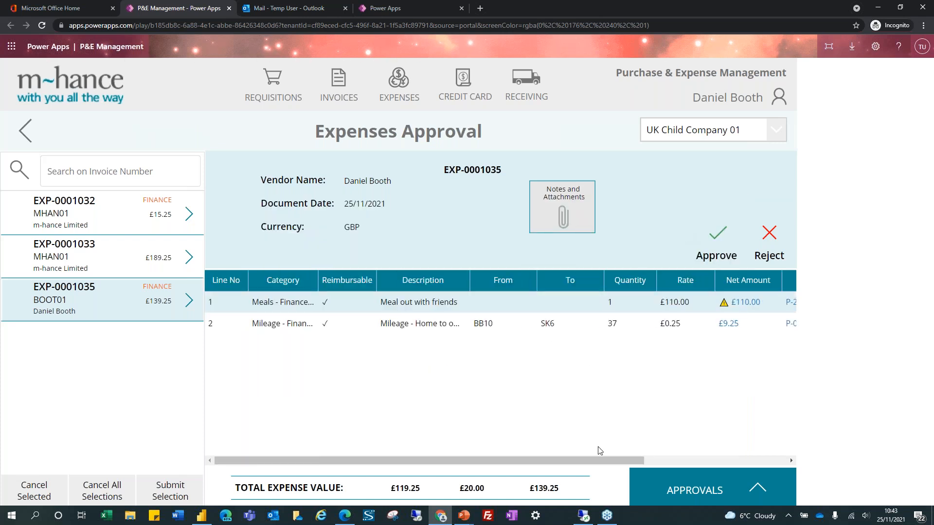
Check the VAT columns in the approval grid, then return to the P&E home screen
left_click_drag(614, 461, 766, 455)
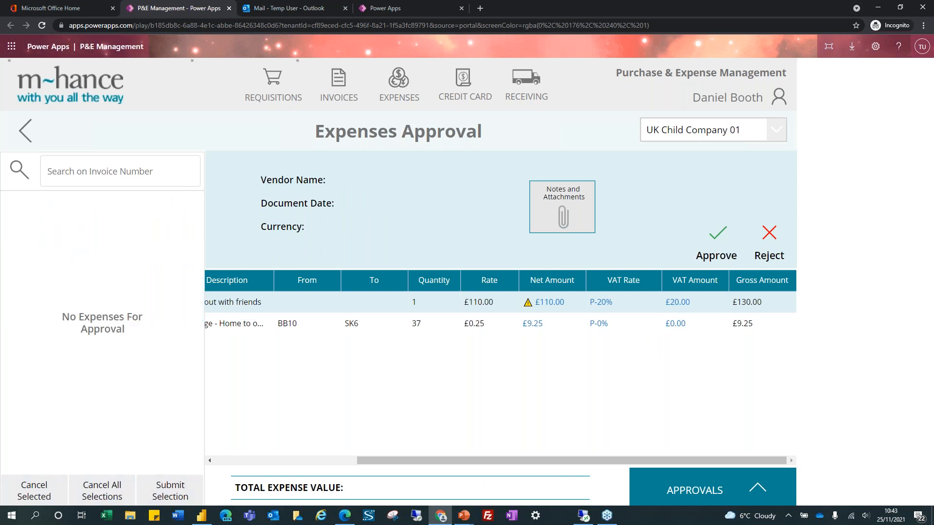
left_click(59, 86)
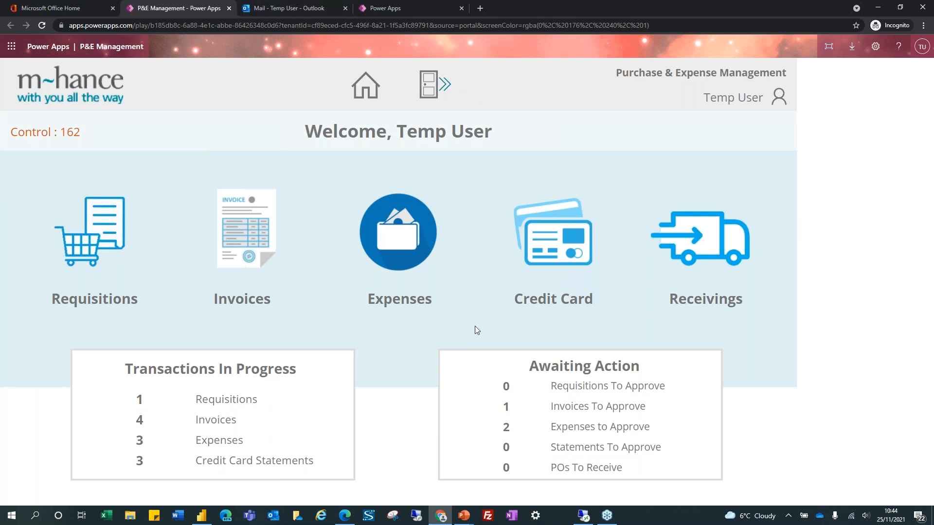
In Dynamics GP Receivings Transaction Entry, load unposted receipt RCT0109 for BOOT01
left_click(583, 515)
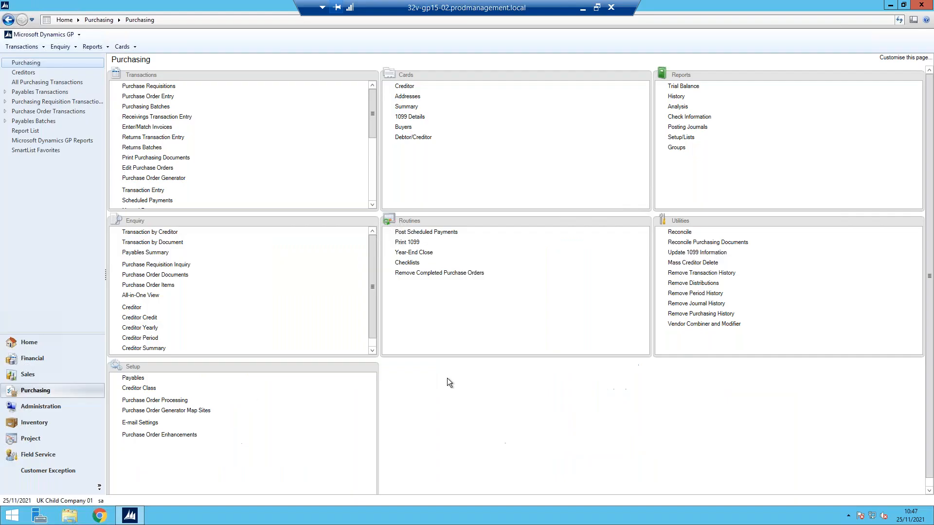
left_click(158, 117)
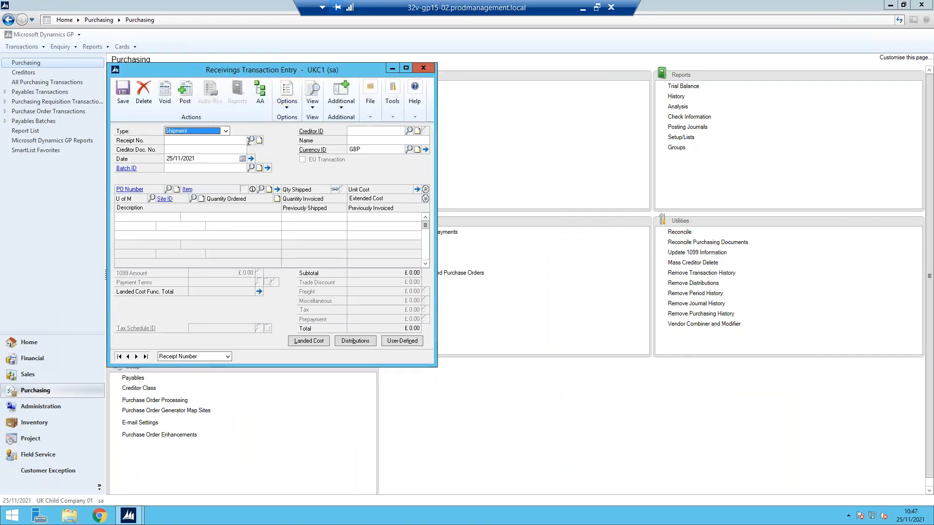
left_click(249, 141)
scroll(330, 248, "down", 4)
scroll(330, 249, "down", 2)
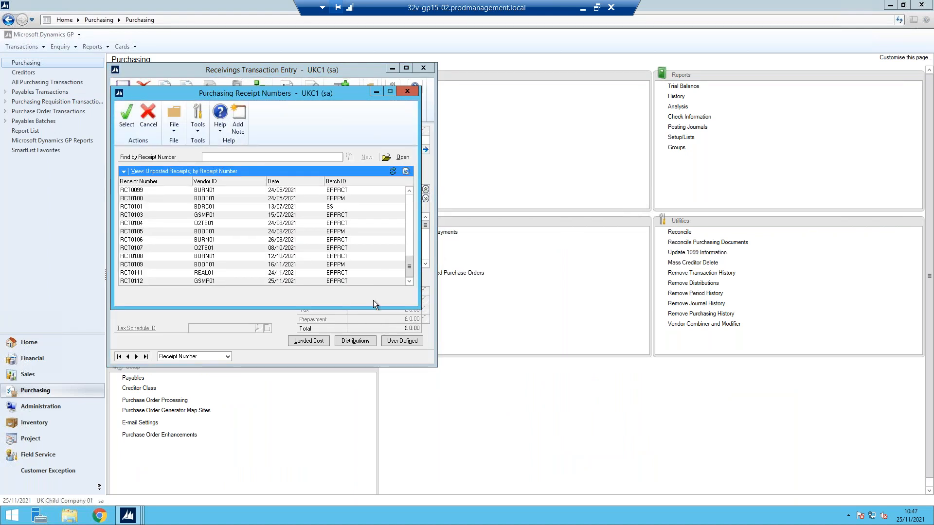
left_click(336, 267)
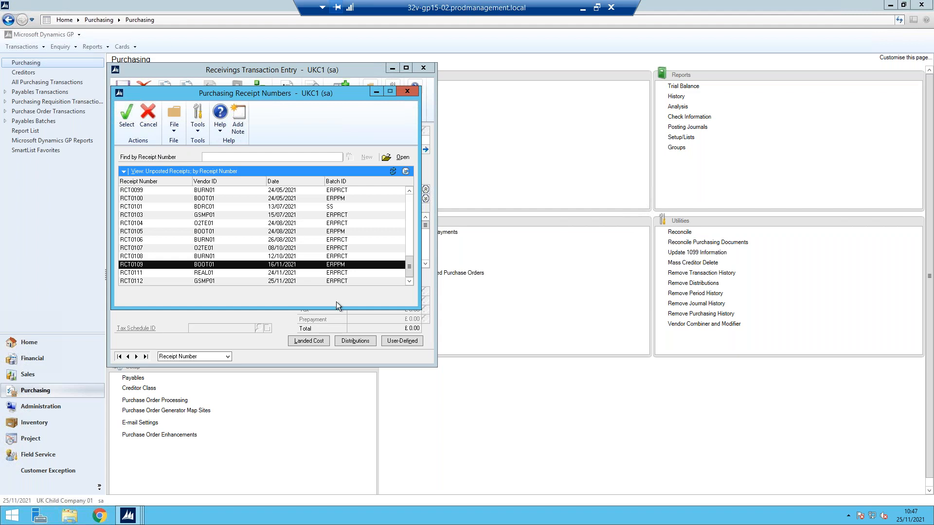
double_click(234, 264)
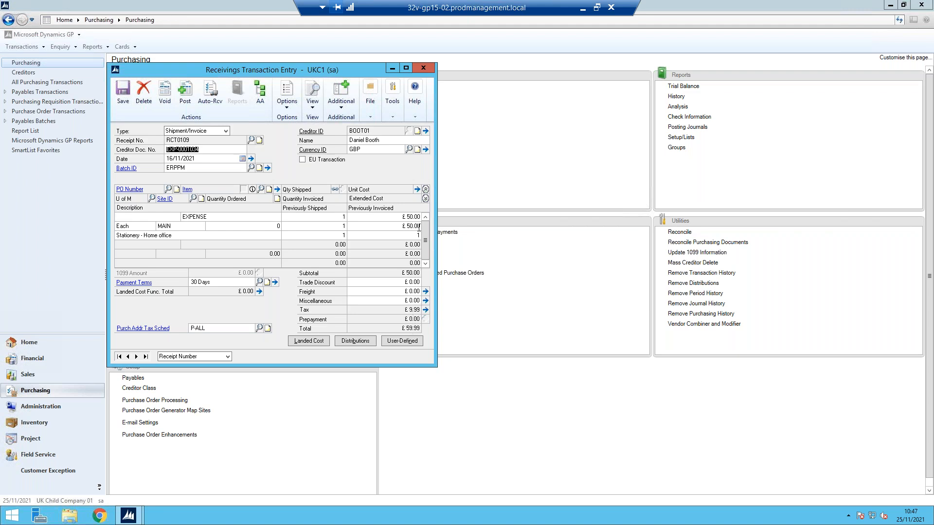
Close receipt RCT0109, reopen an empty receivings entry form and dismiss the receipt lookup
left_click(423, 68)
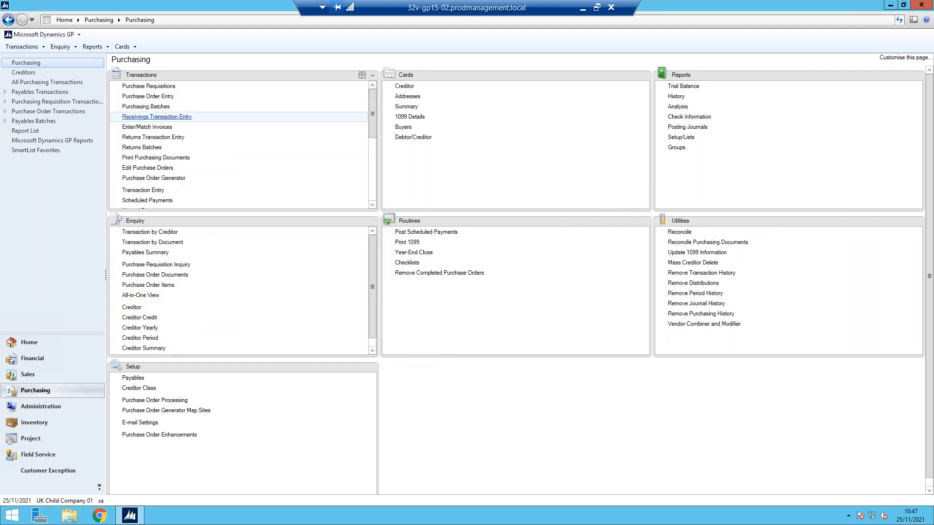
left_click(161, 118)
left_click(250, 141)
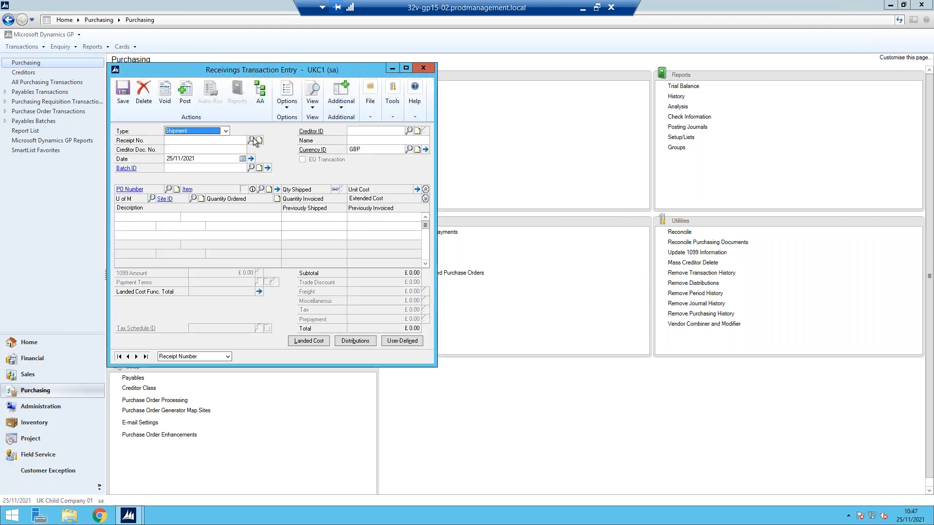
scroll(254, 241, "down", 5)
scroll(253, 241, "down", 4)
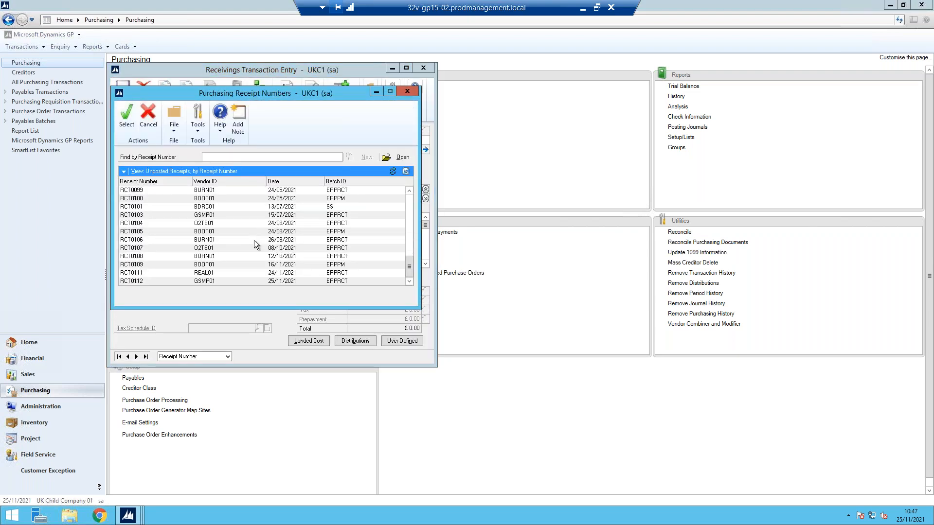
left_click(406, 89)
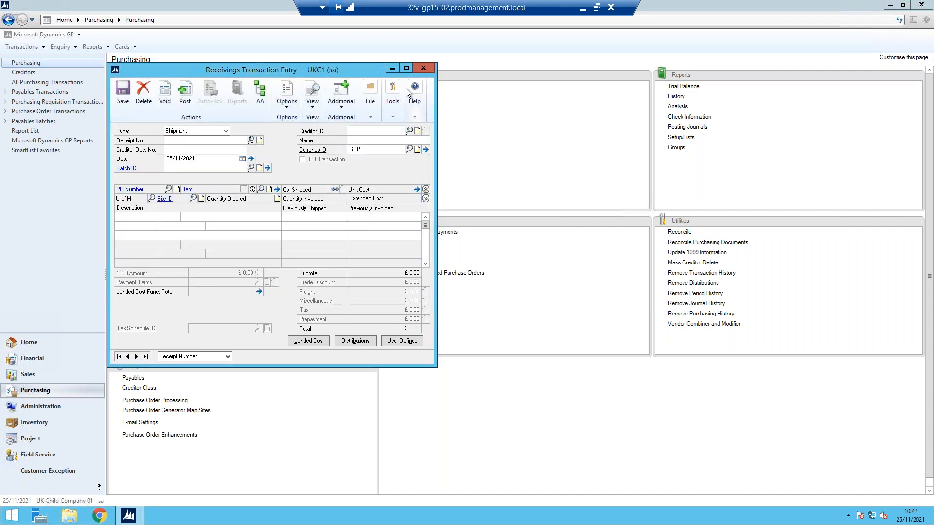
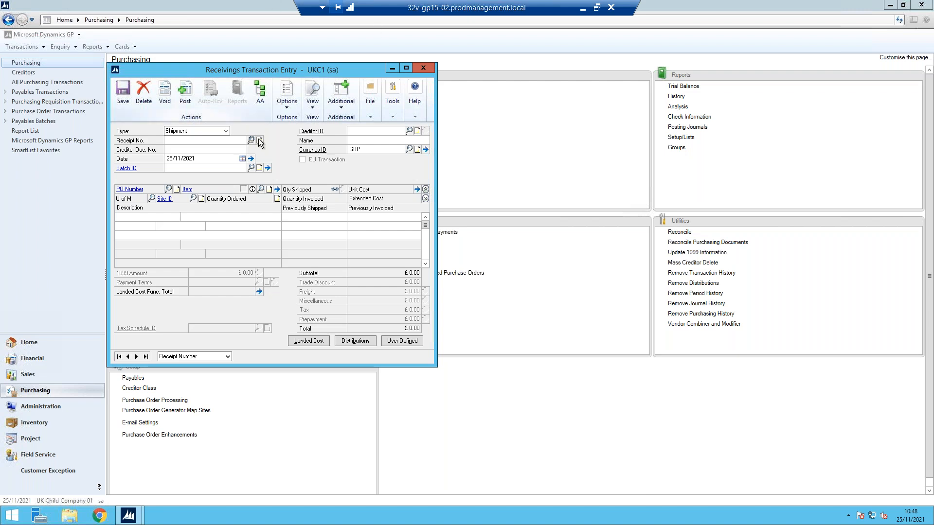
Review receipt RCT0113 (total £139.25, tax £20.00), then close the Receivings Transaction Entry window
left_click(251, 140)
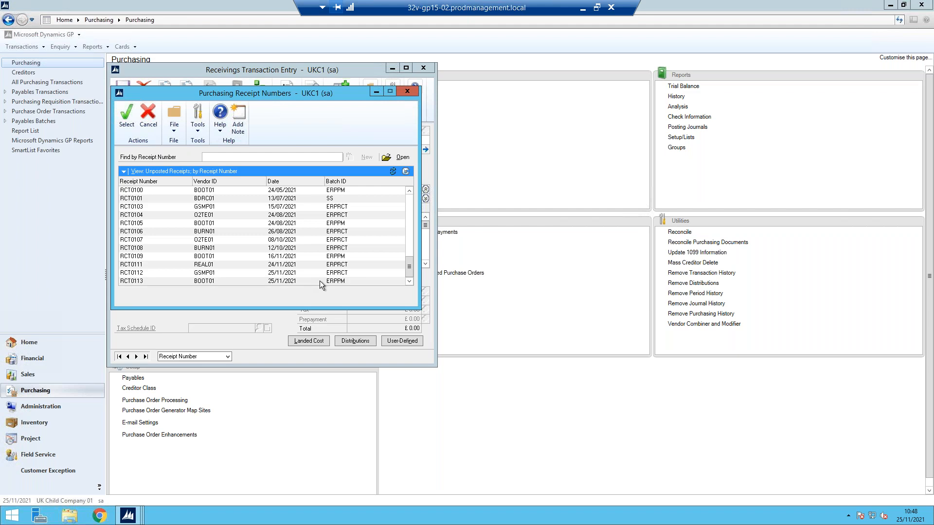
double_click(320, 281)
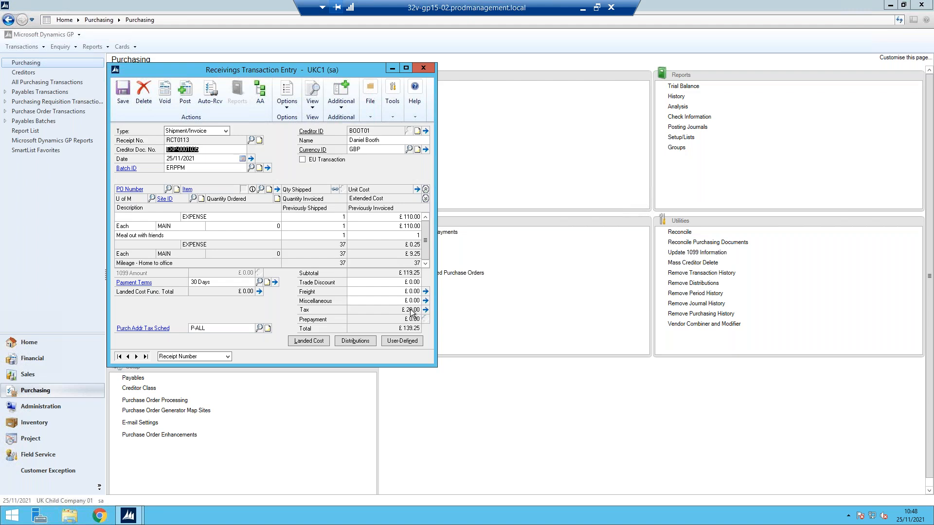
left_click(423, 68)
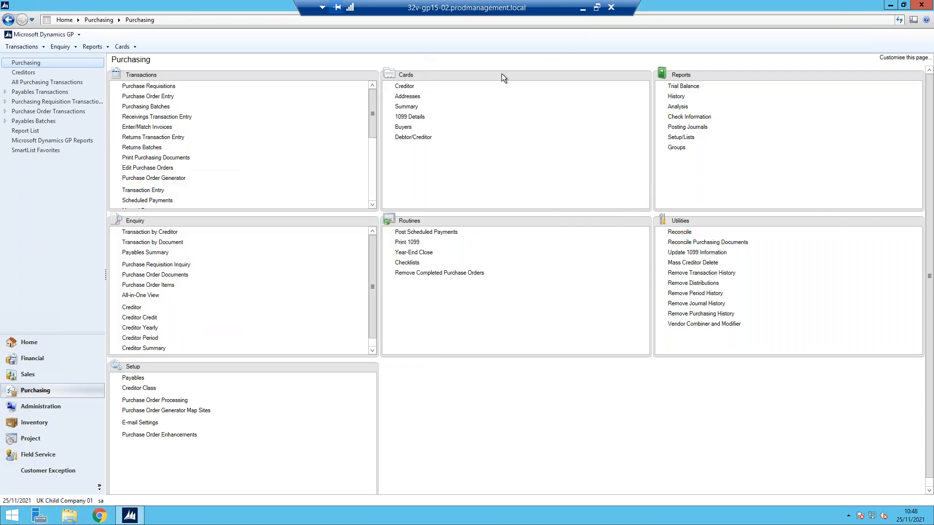
Start a new credit card statement in P&E with vendor O2TE01
left_click(583, 7)
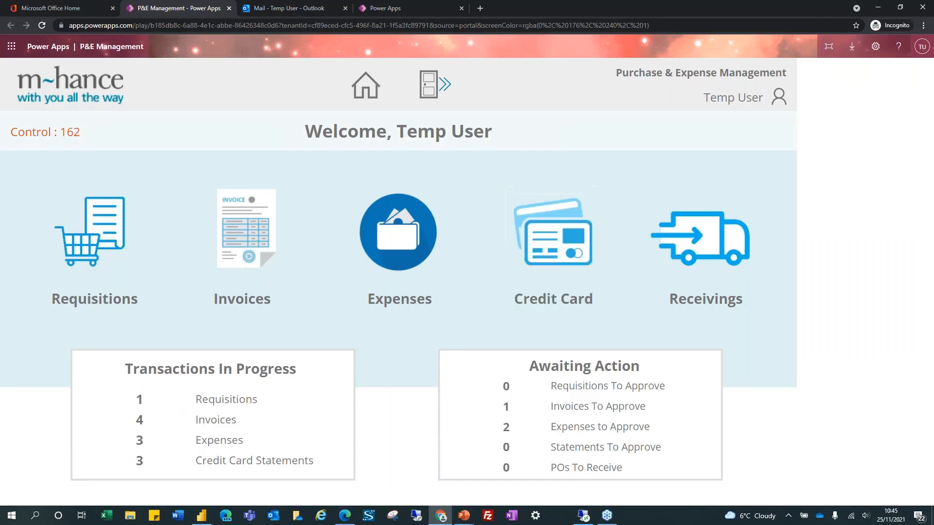
left_click(537, 269)
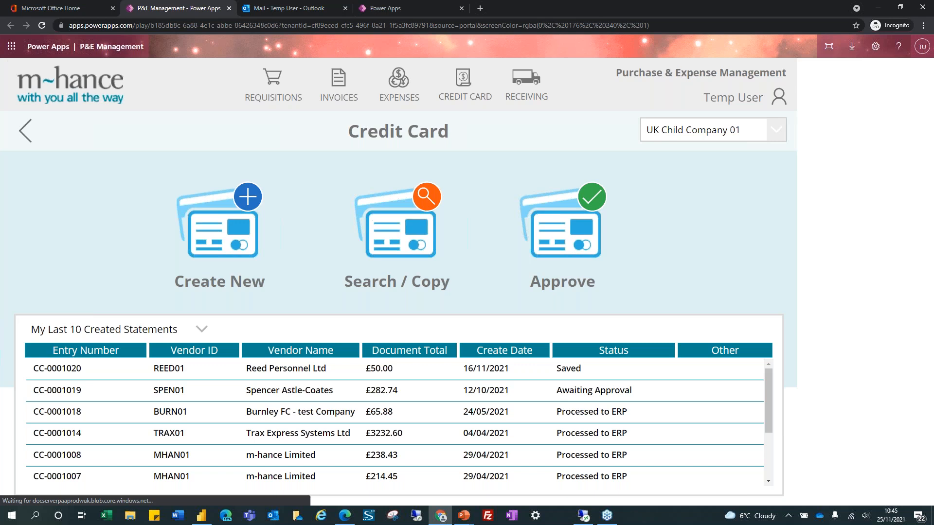
left_click(218, 185)
scroll(184, 240, "down", 5)
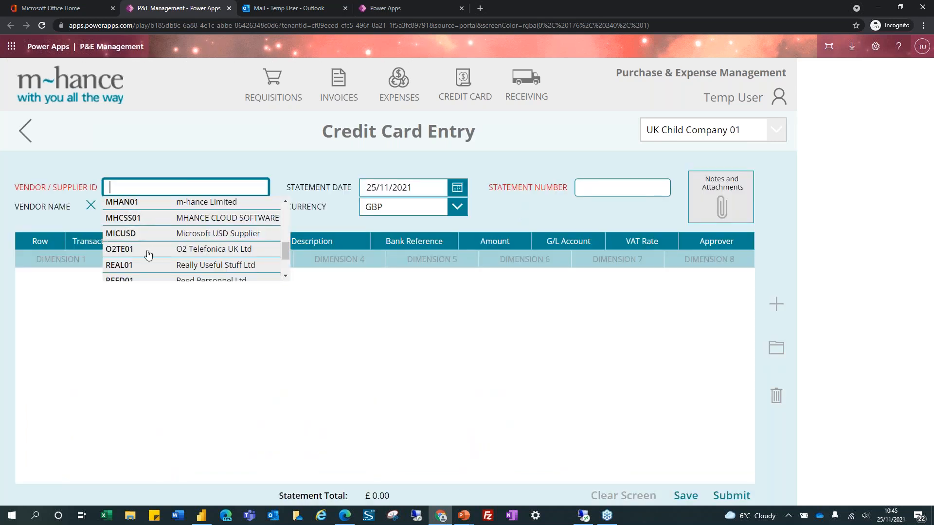
left_click(149, 251)
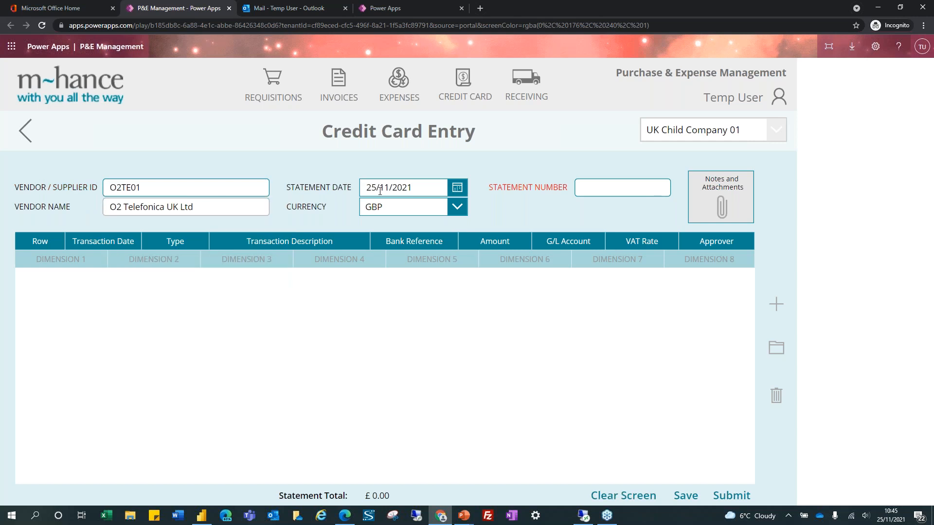
left_click(623, 189)
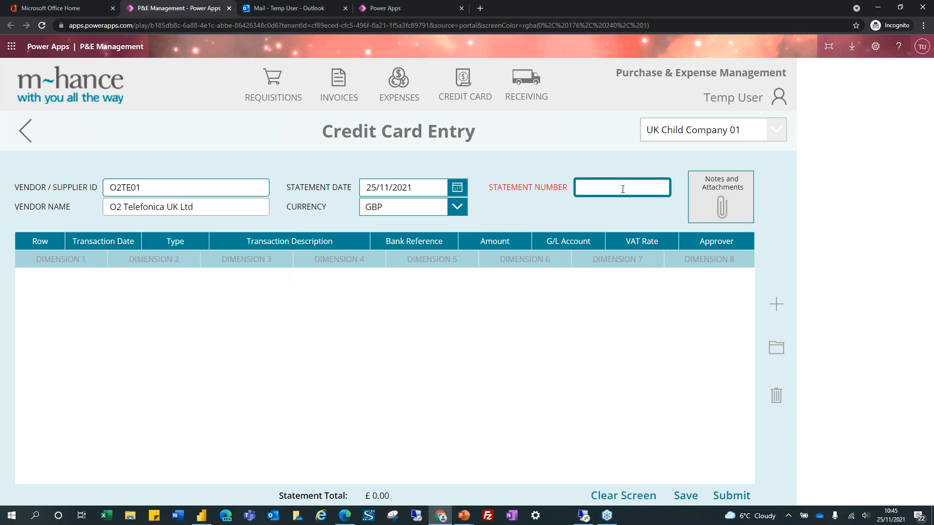
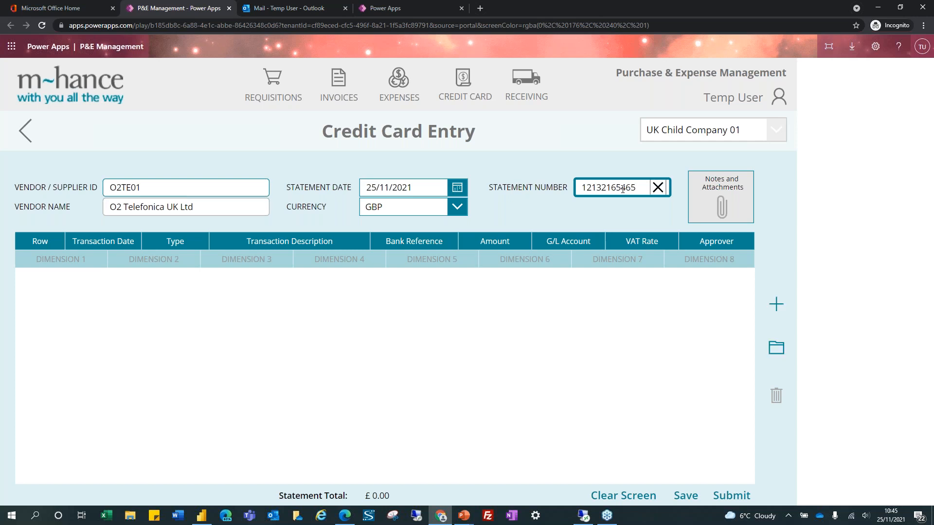
left_click(777, 350)
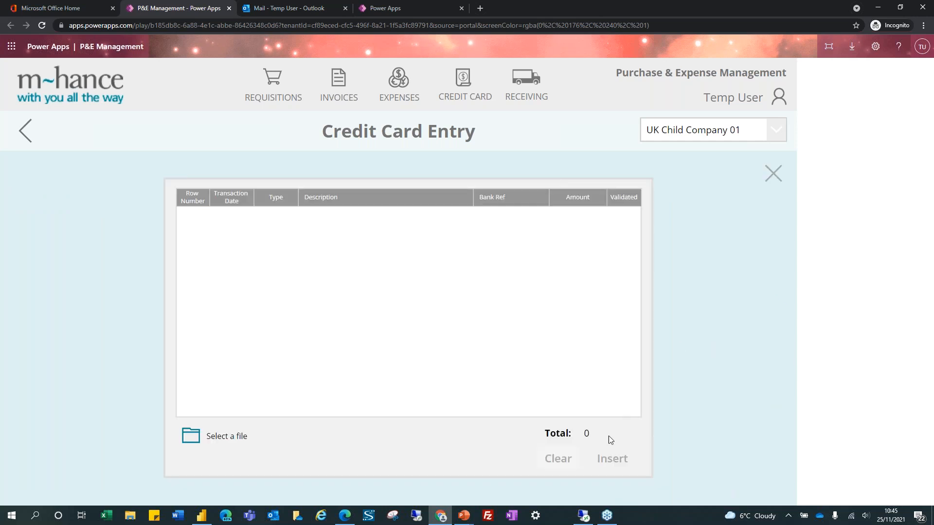
Import the eight transactions from CC Import 13102021.csv into the statement, totalling 3232.60
left_click(218, 425)
left_click(122, 132)
left_click(248, 217)
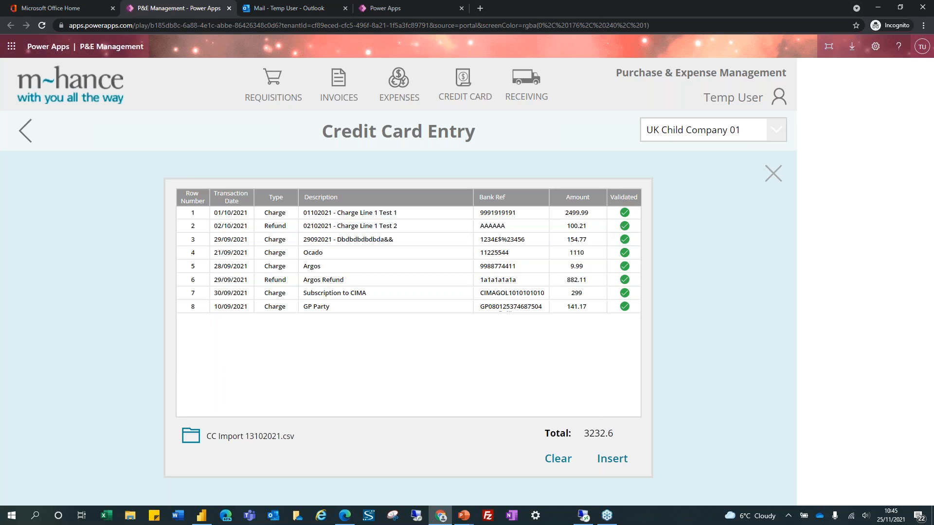
left_click(615, 463)
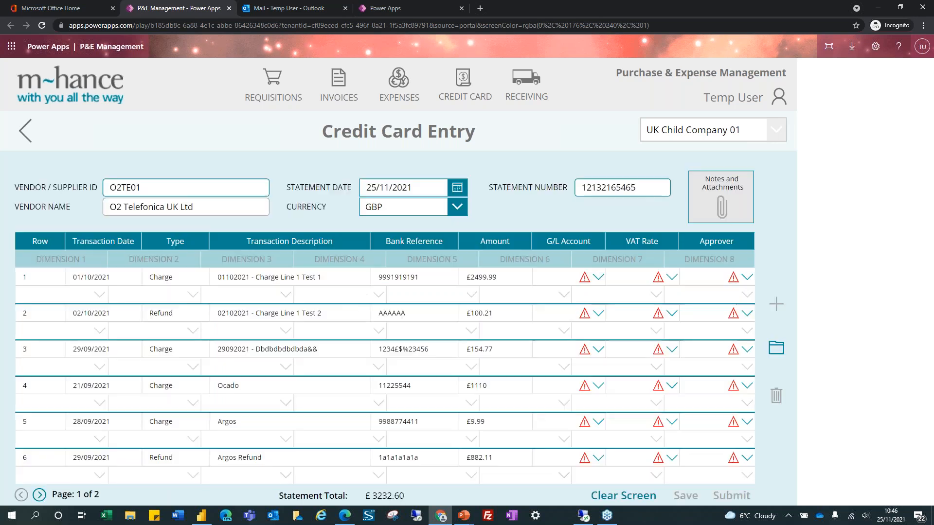
Code statement row 1 to G/L account 5510-00-100 with VAT rate P-20%
left_click(598, 278)
left_click(566, 344)
left_click(674, 280)
scroll(641, 336, "down", 3)
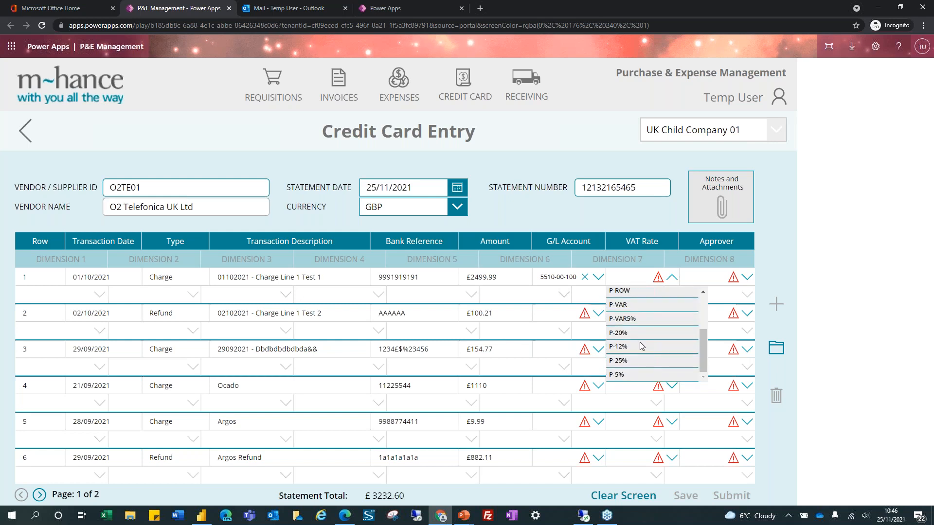
left_click(649, 334)
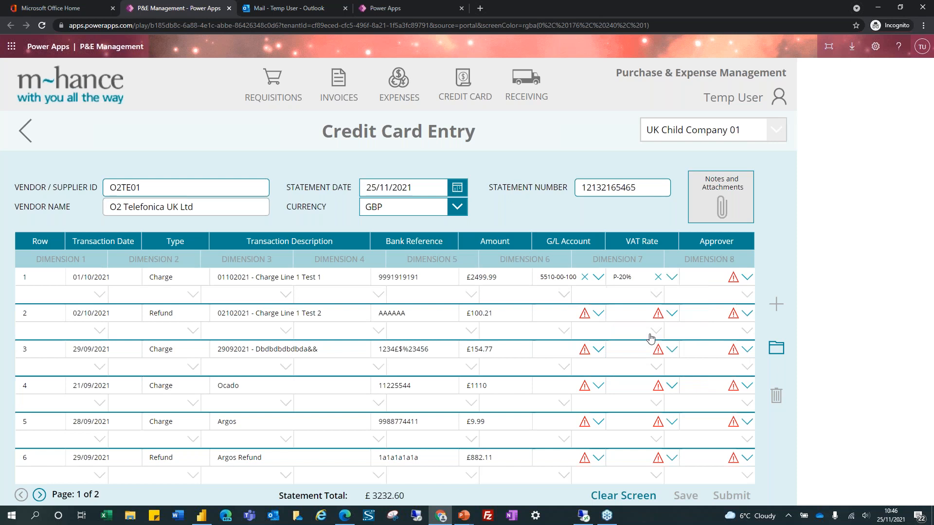
left_click(747, 277)
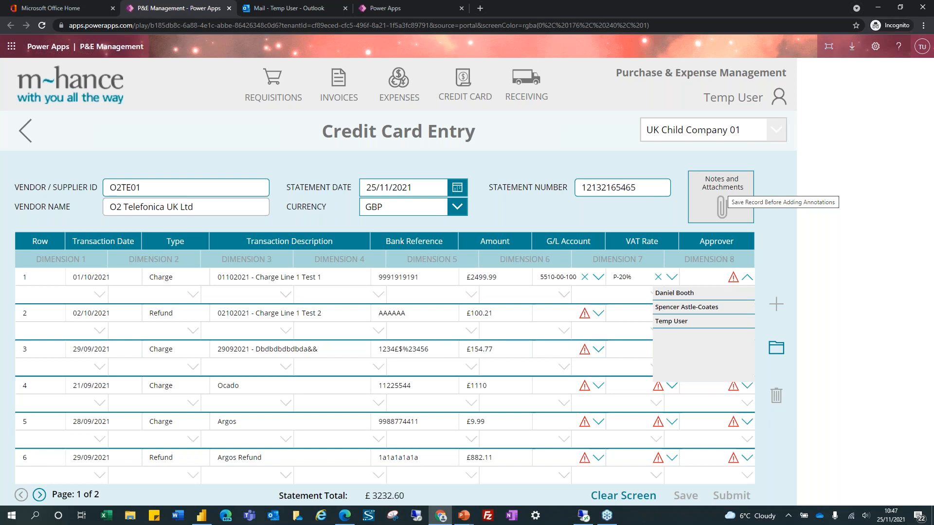
Filter the Power BI Requisitions page to Awaiting Approval, leaving only REQ-0001016 (60.00 gross)
left_click(202, 519)
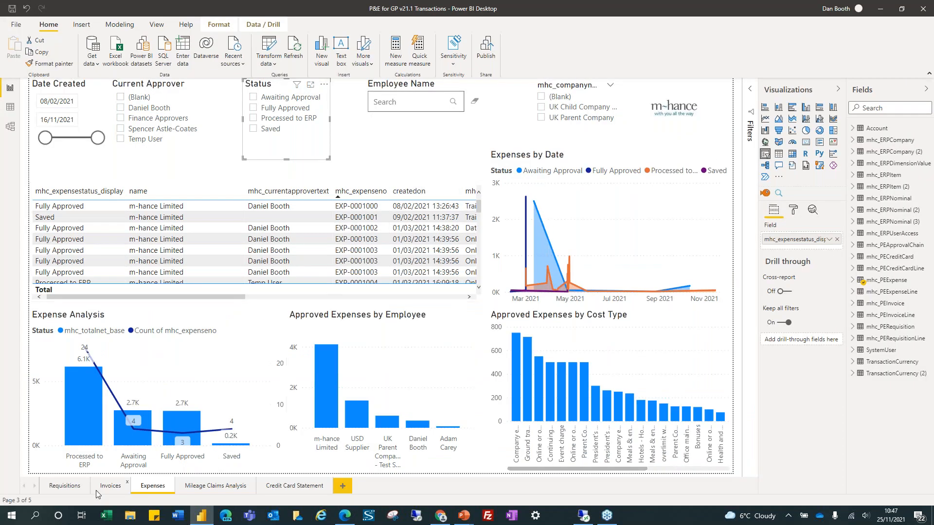
left_click(66, 486)
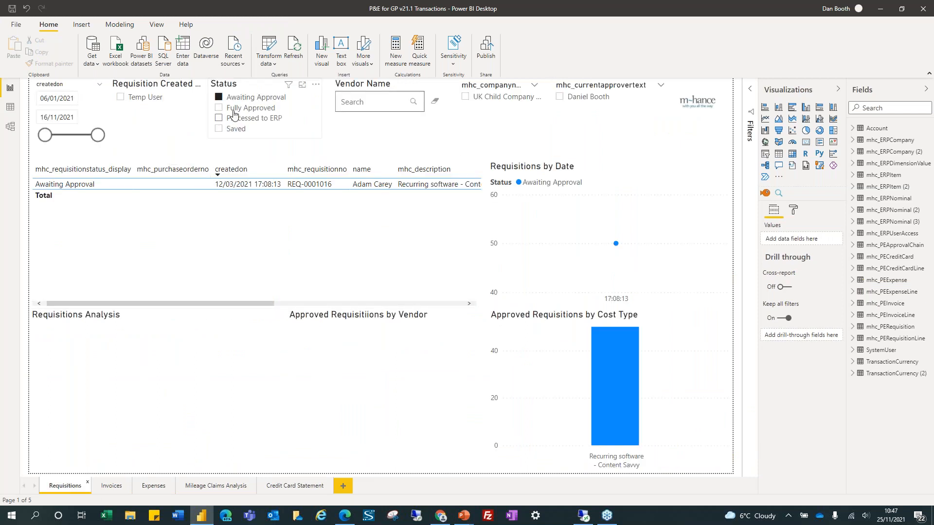
left_click(242, 98)
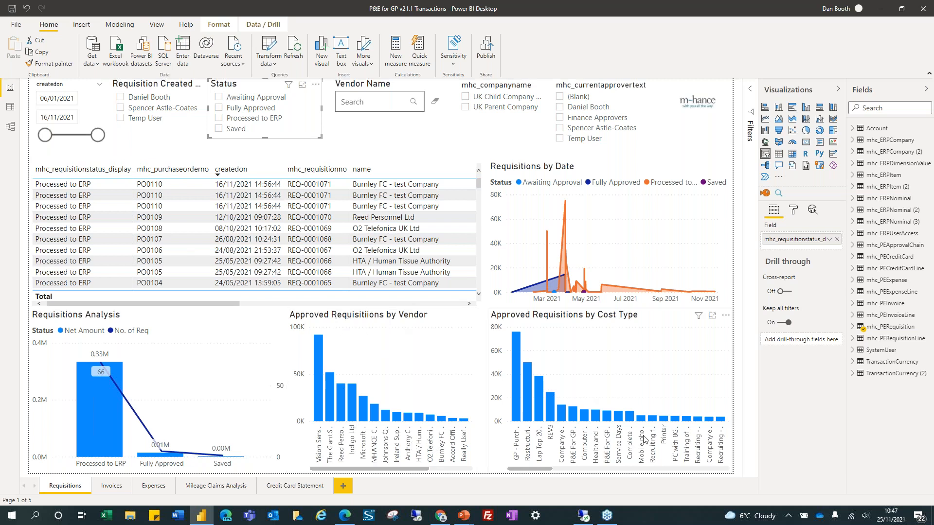
left_click(244, 100)
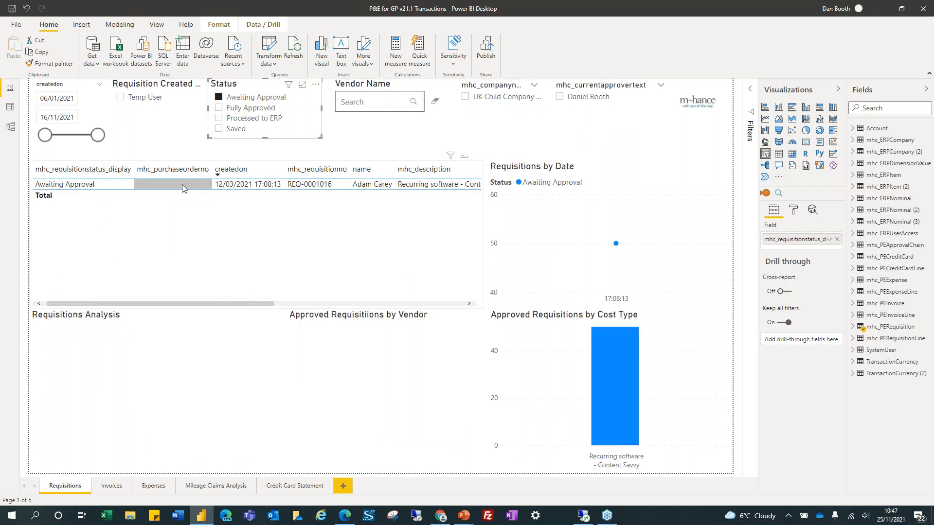
left_click_drag(207, 302, 356, 302)
left_click(297, 194)
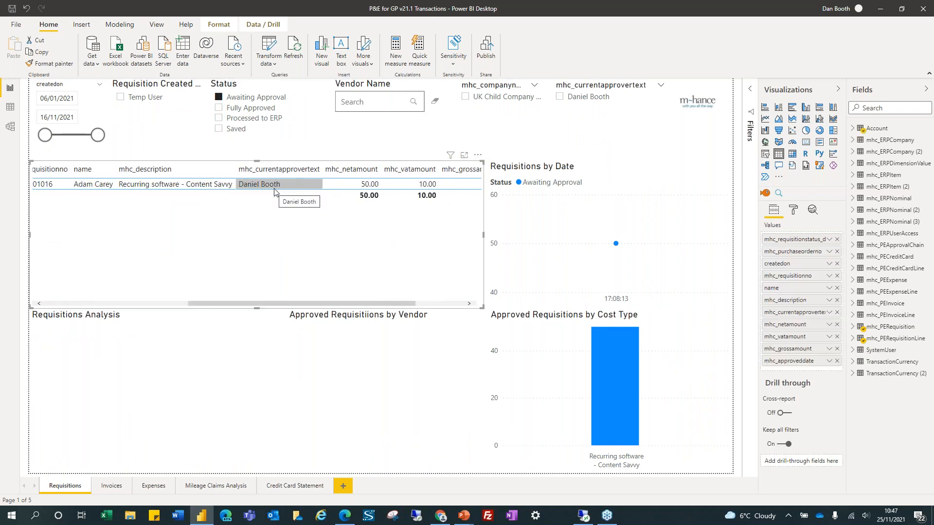
left_click_drag(336, 304, 186, 298)
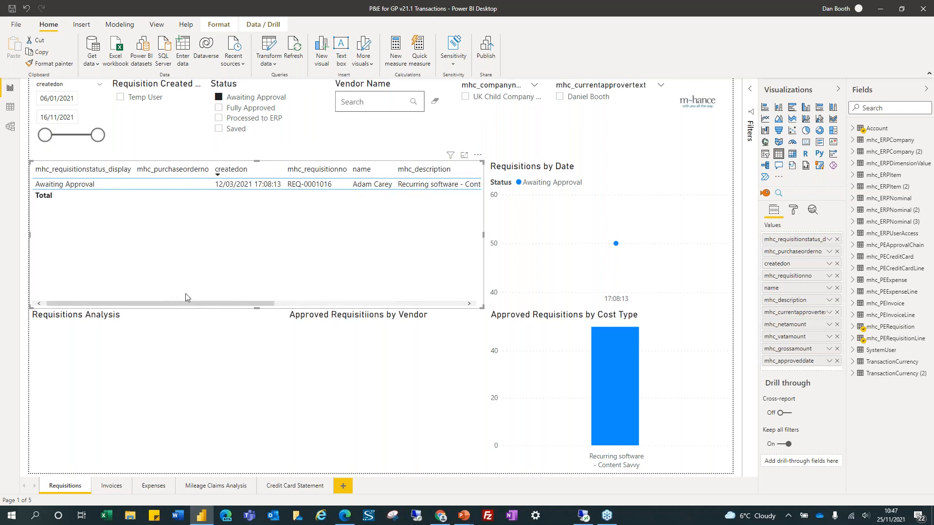
left_click(112, 486)
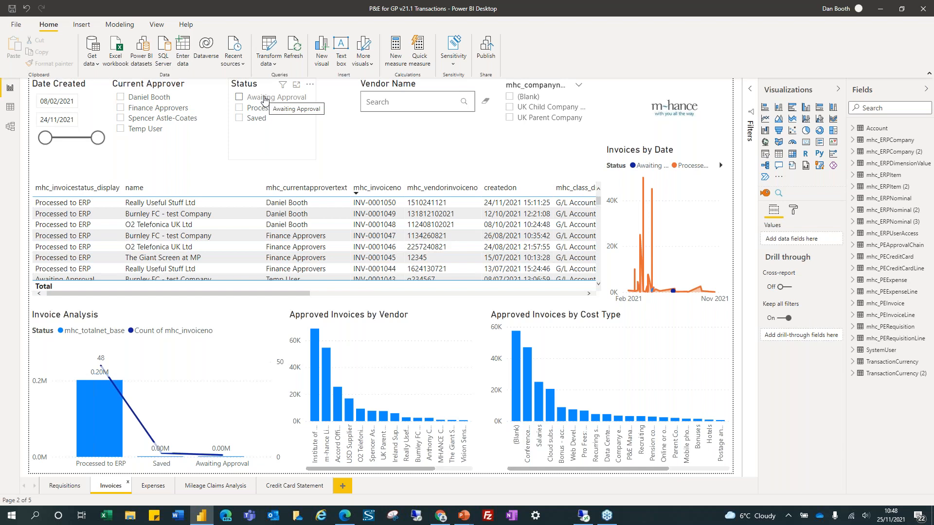
Filter invoices to Awaiting Approval and Saved, scrolling to reveal remaining columns and totals
left_click(264, 99)
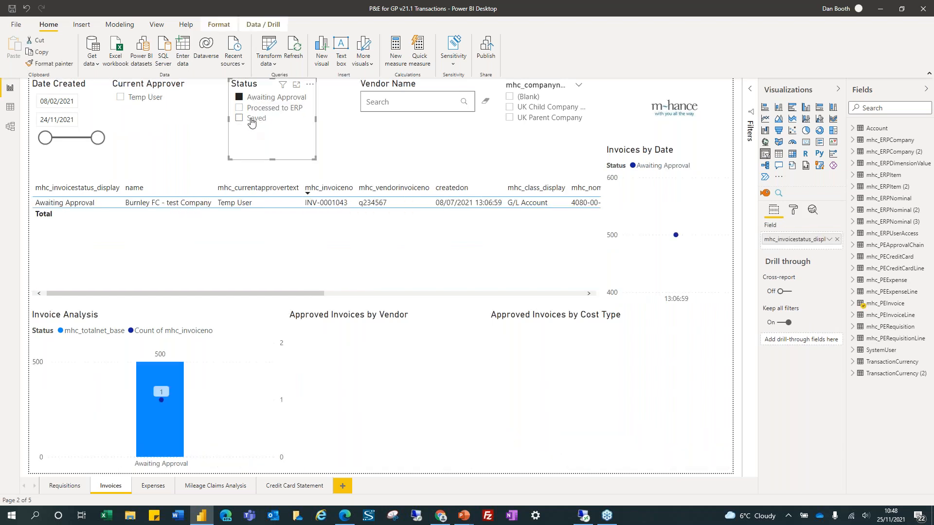
left_click(251, 120)
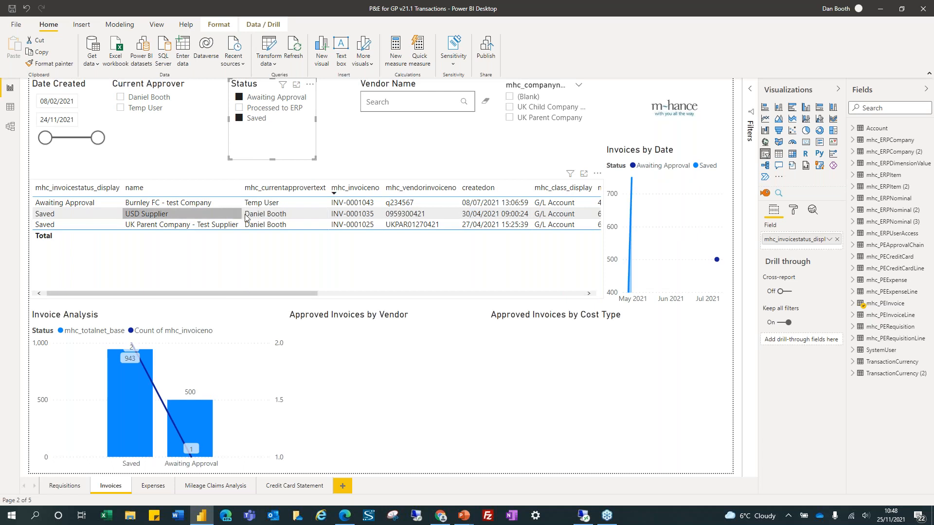
left_click_drag(219, 294, 282, 294)
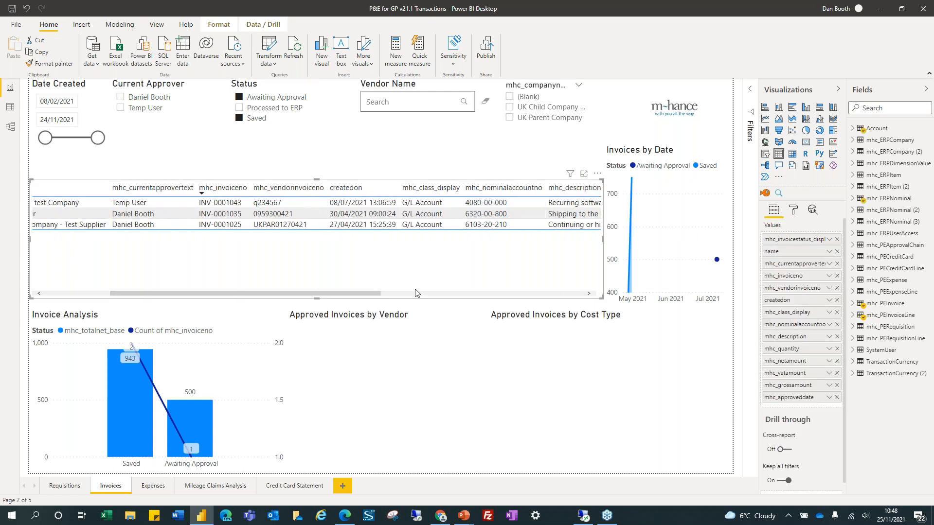
left_click_drag(362, 297, 542, 292)
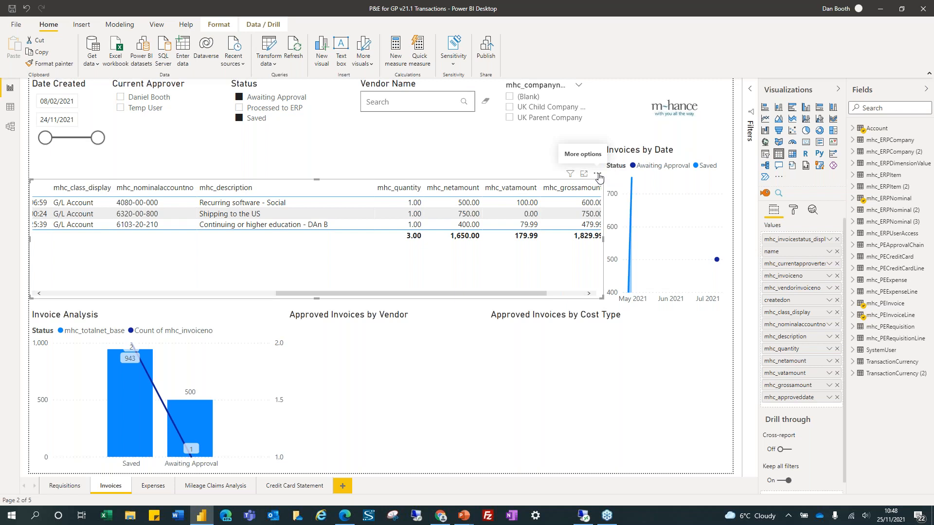
Export the invoice table's data from Power BI as a CSV file
left_click(598, 174)
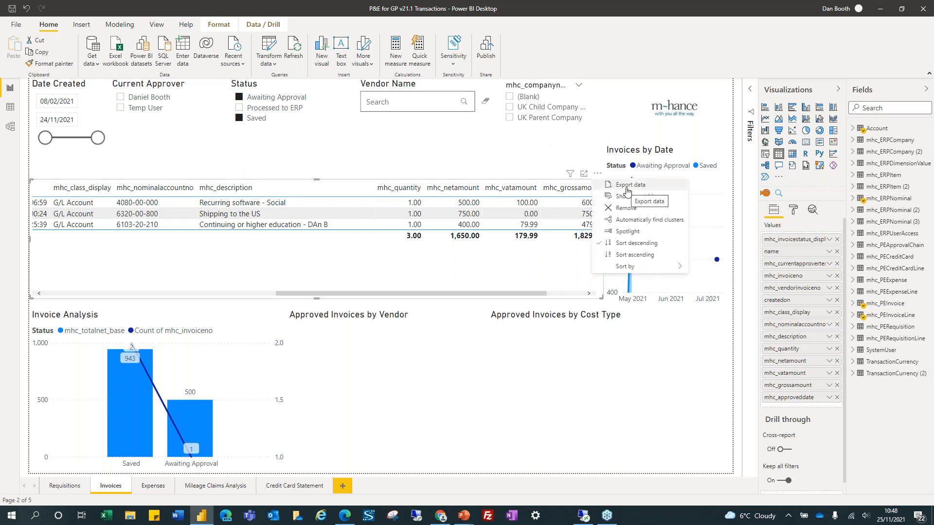
left_click(628, 187)
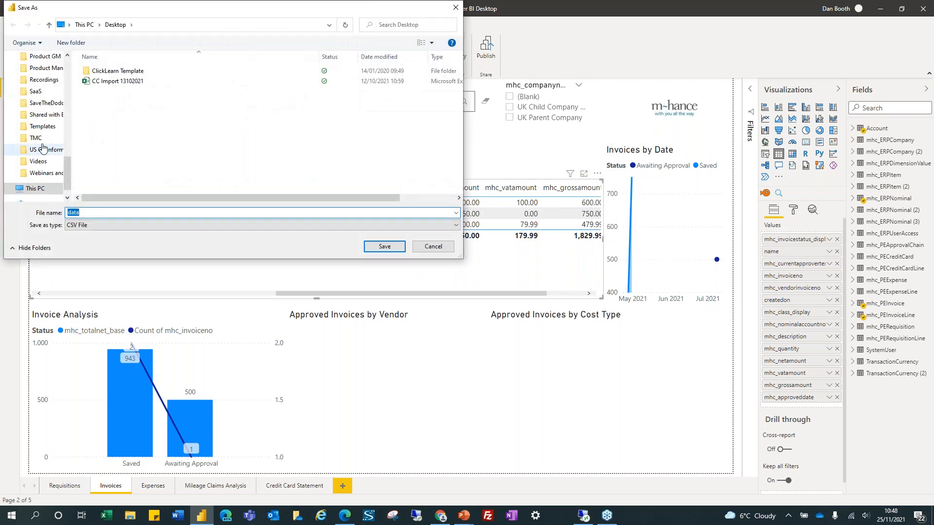
left_click(385, 247)
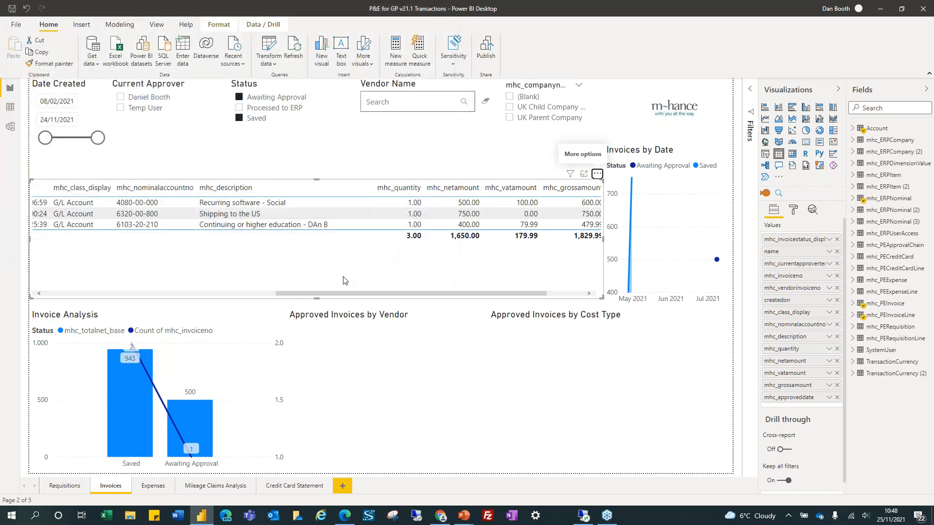
Open the exported data file from the Desktop in Excel
key("super+e")
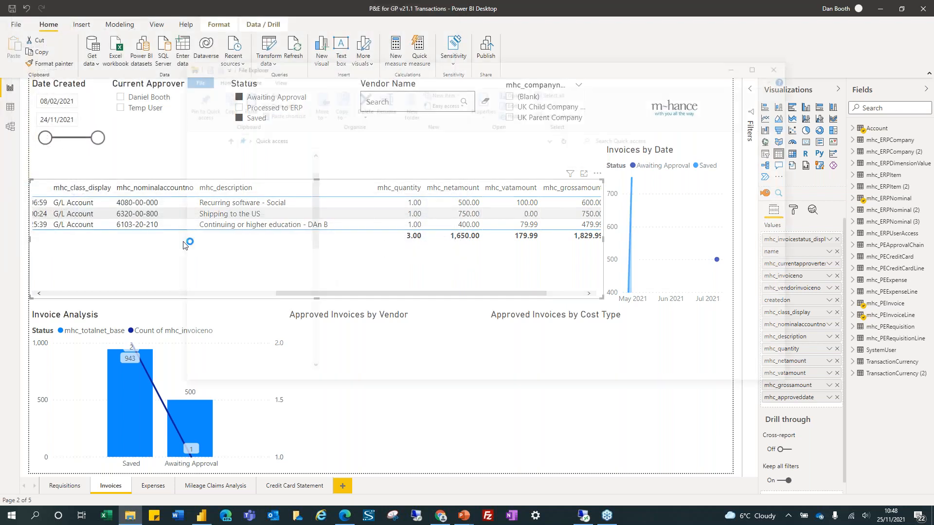
left_click(213, 174)
left_click(376, 170)
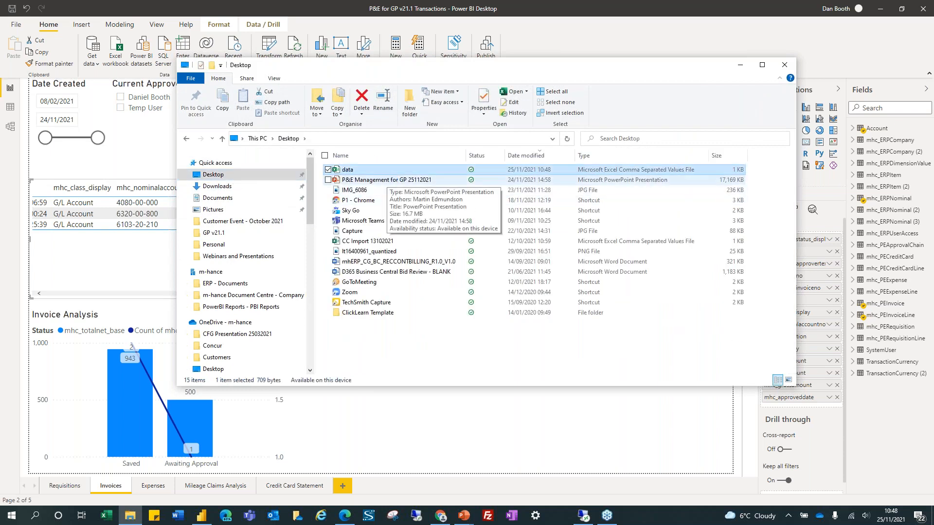
double_click(388, 175)
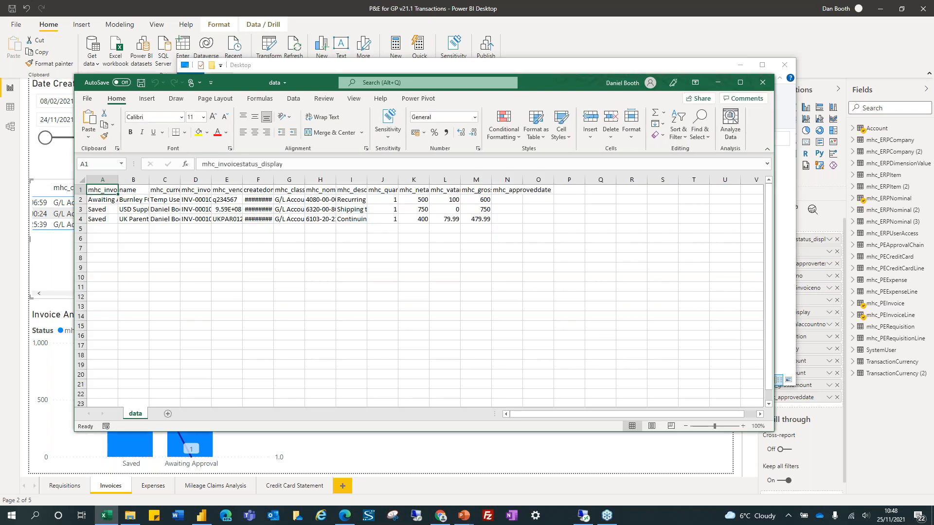
Maximize Excel and autofit every column of the data sheet
left_click(740, 83)
left_click(367, 146)
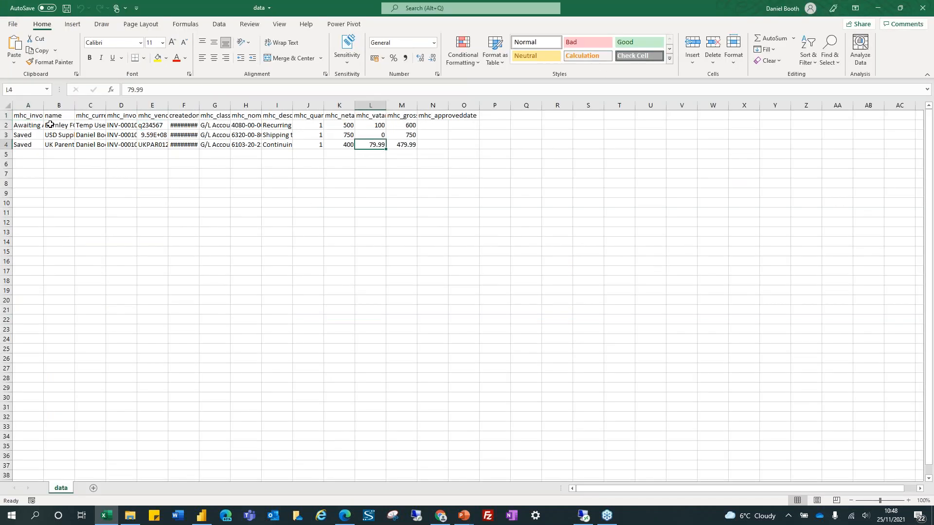
left_click(7, 105)
double_click(45, 105)
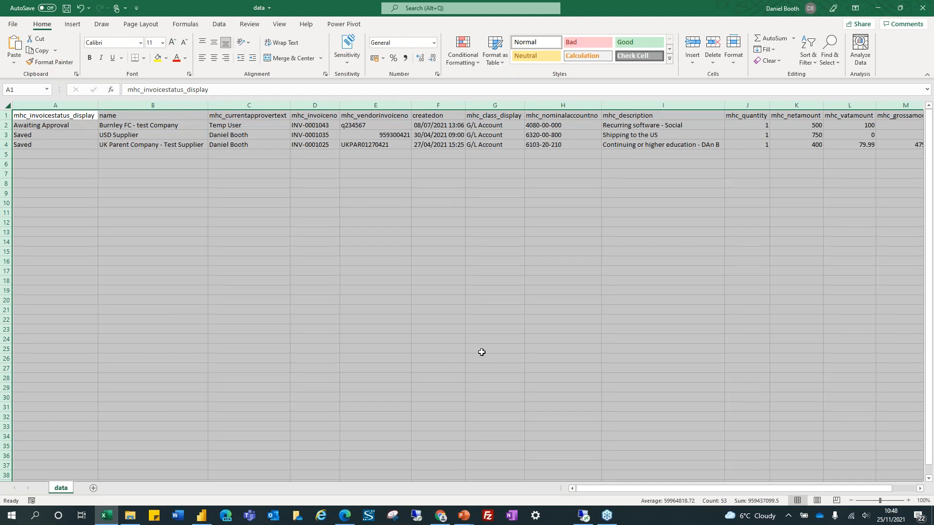
left_click(361, 212)
Review the name, approver, invoice number and vendor invoice columns, then minimize Excel
left_click(149, 126)
key("ctrl+shift+Down")
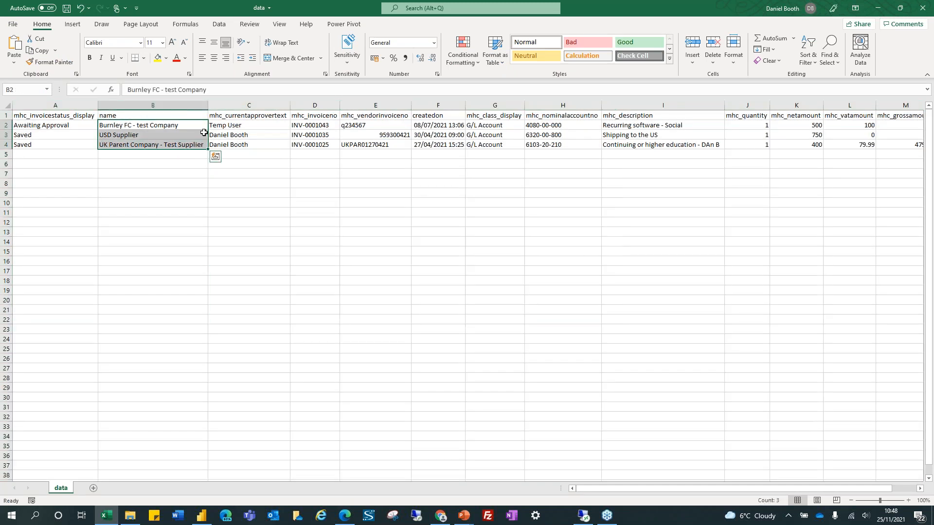
left_click(228, 126)
key("ctrl+shift+Down")
left_click(314, 127)
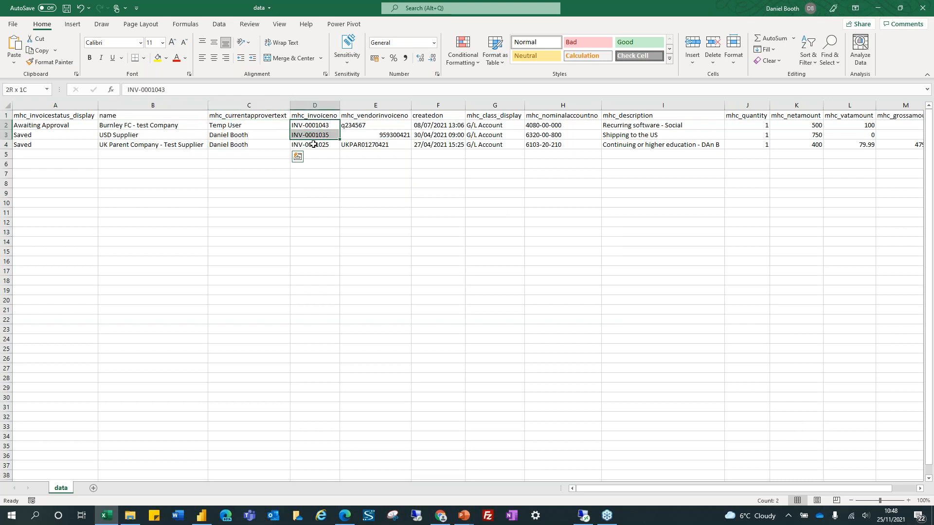
key("ctrl+shift+Down")
left_click_drag(407, 129, 405, 145)
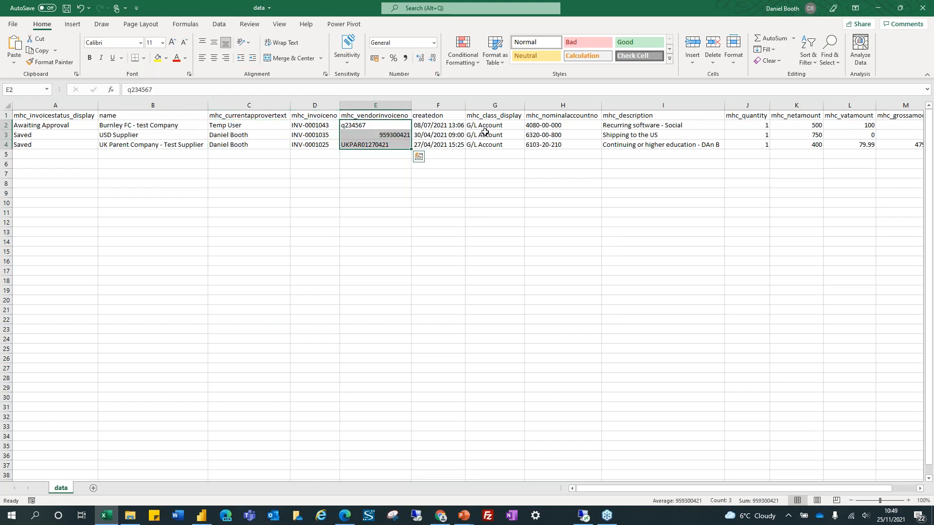
left_click_drag(572, 127, 573, 144)
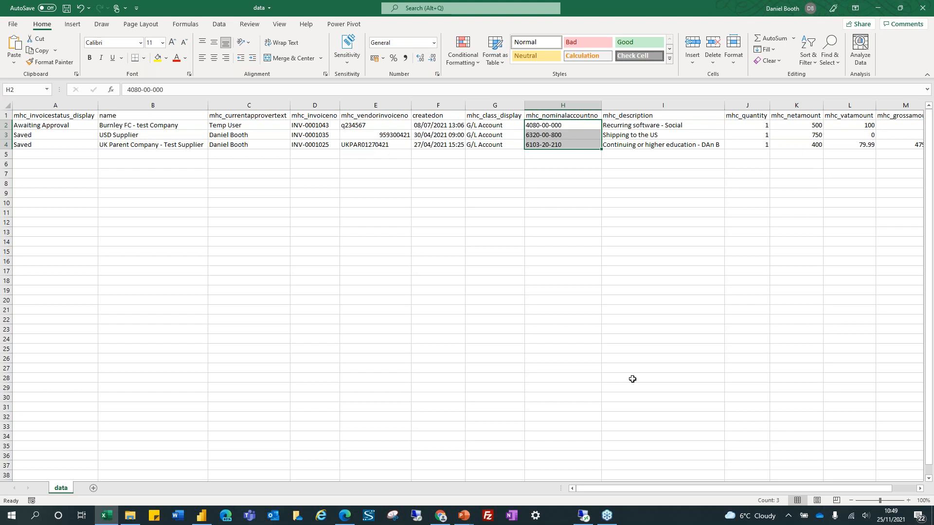
left_click(878, 9)
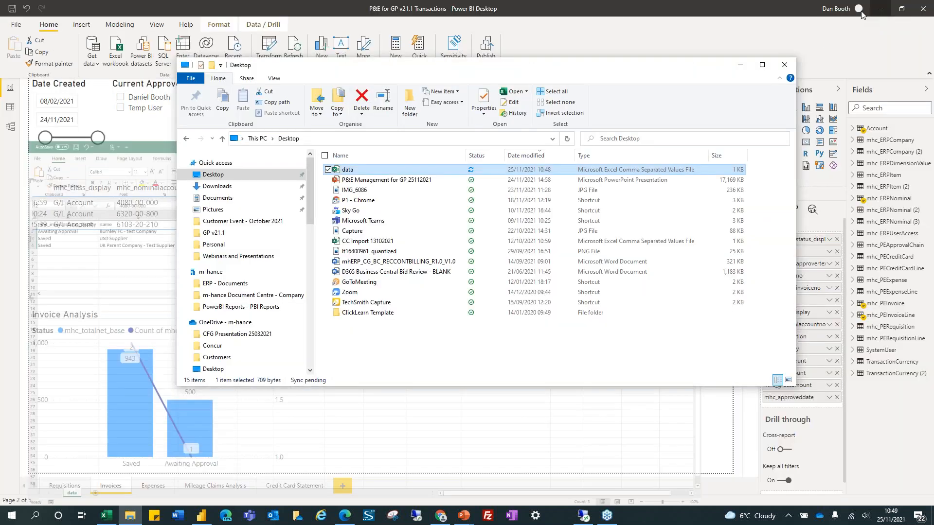
Browse the Expenses and Mileage Claims Analysis report pages, ending on Credit Card Statement
left_click(368, 430)
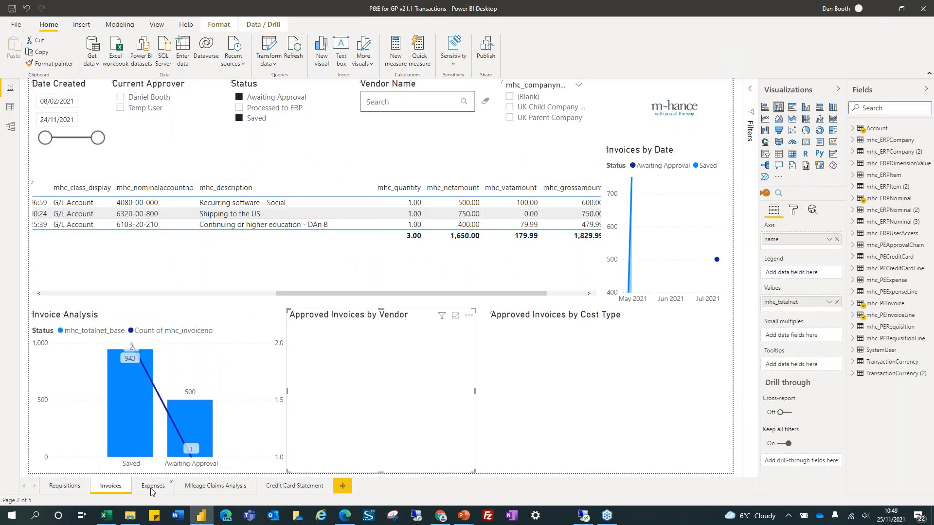
left_click(152, 486)
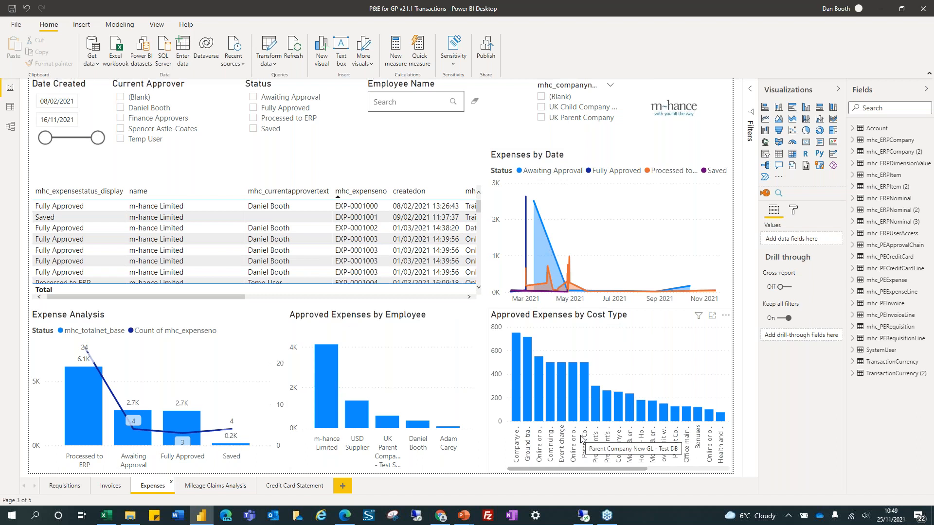
left_click(217, 487)
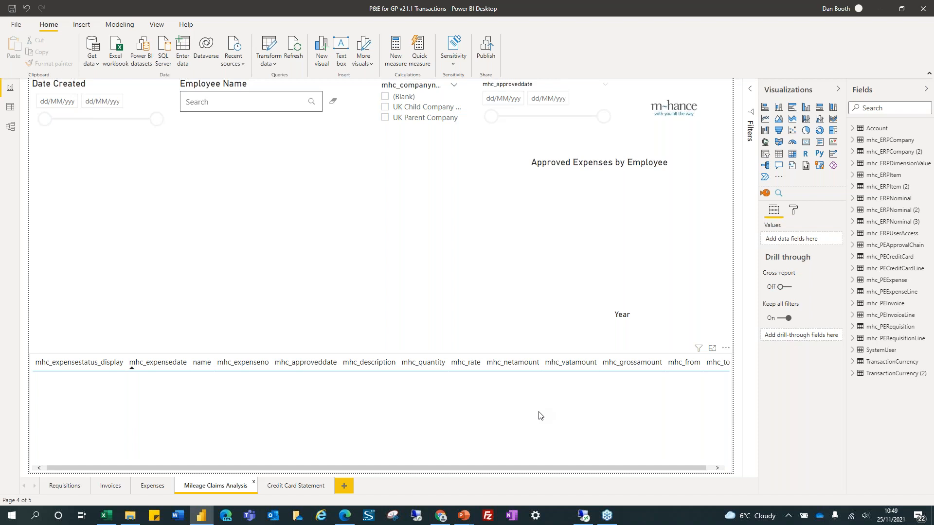
left_click(291, 486)
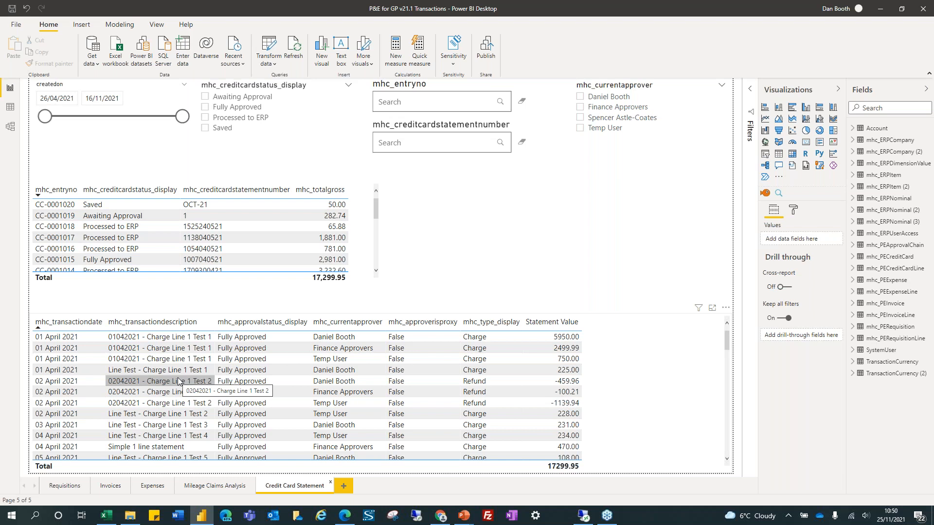
Filter statements to Awaiting Approval (one statement, 282.74), then advance the PowerPoint slide show
left_click(231, 99)
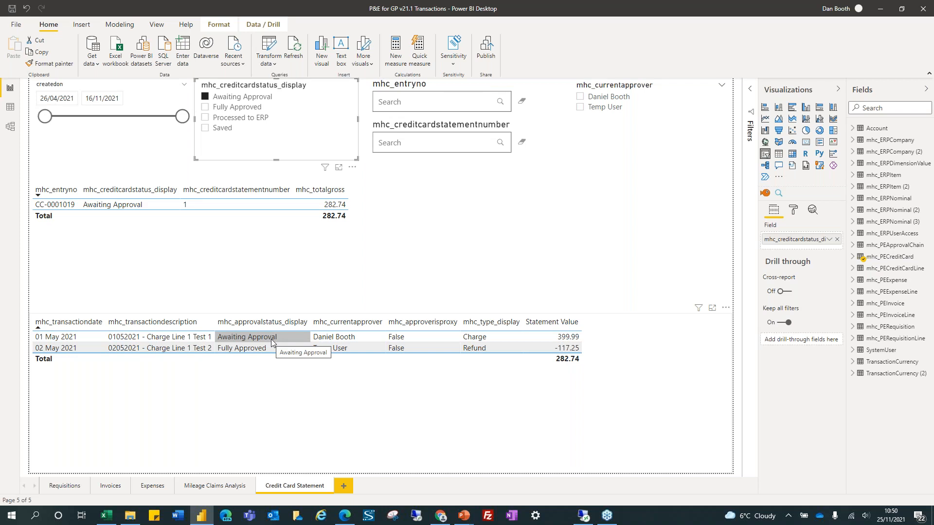
mouse_move(467, 518)
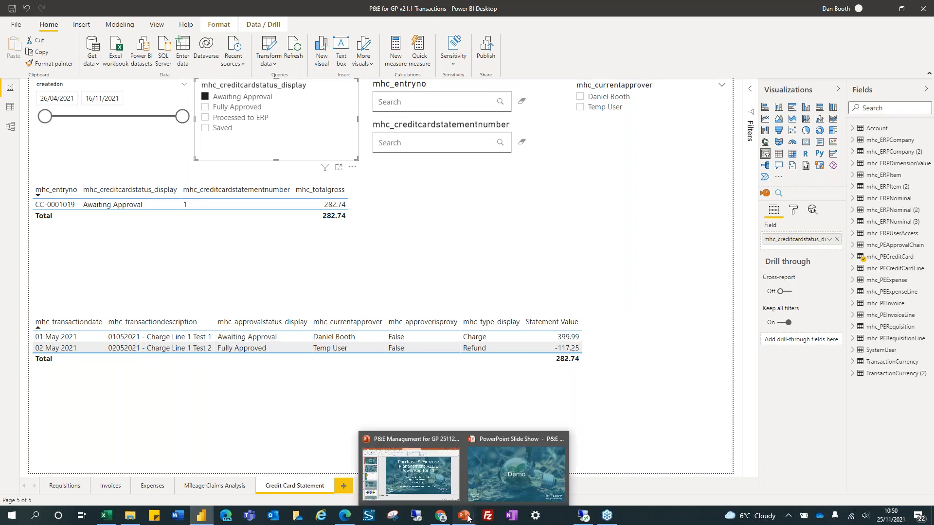
left_click(506, 468)
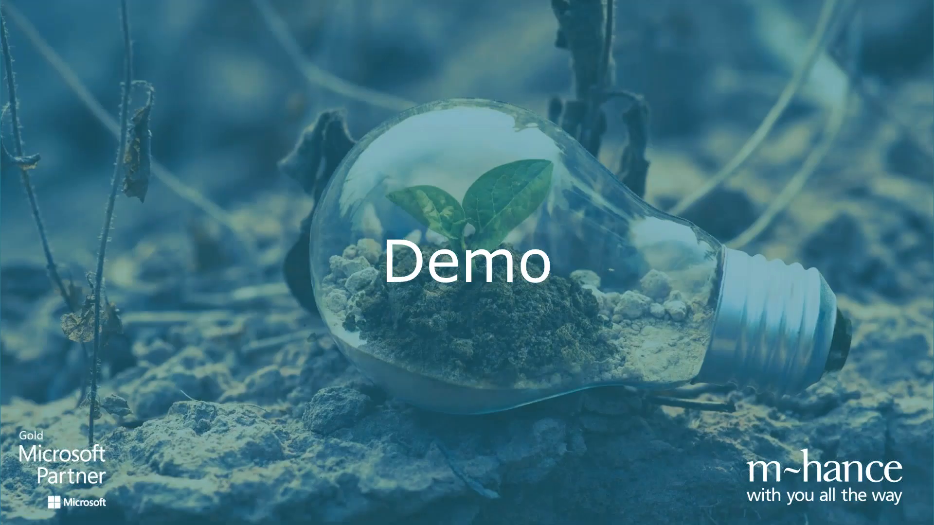
key("Right")
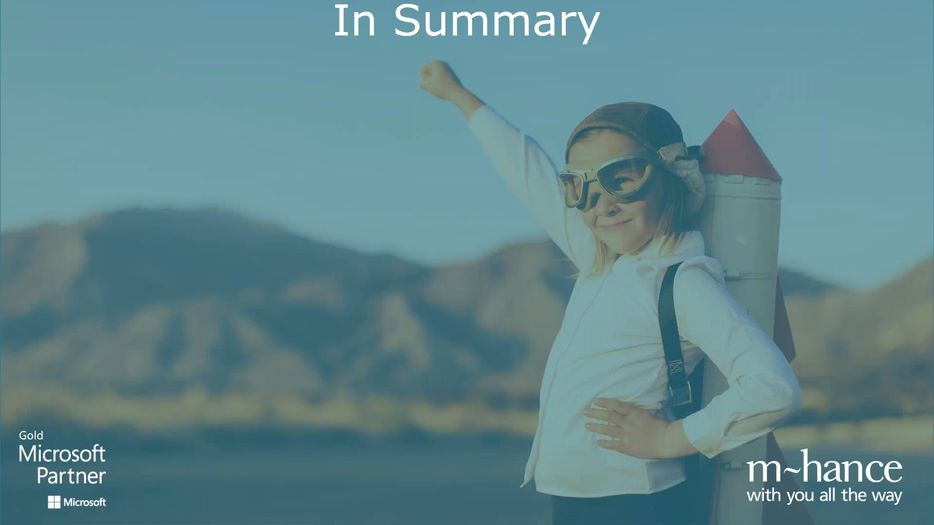